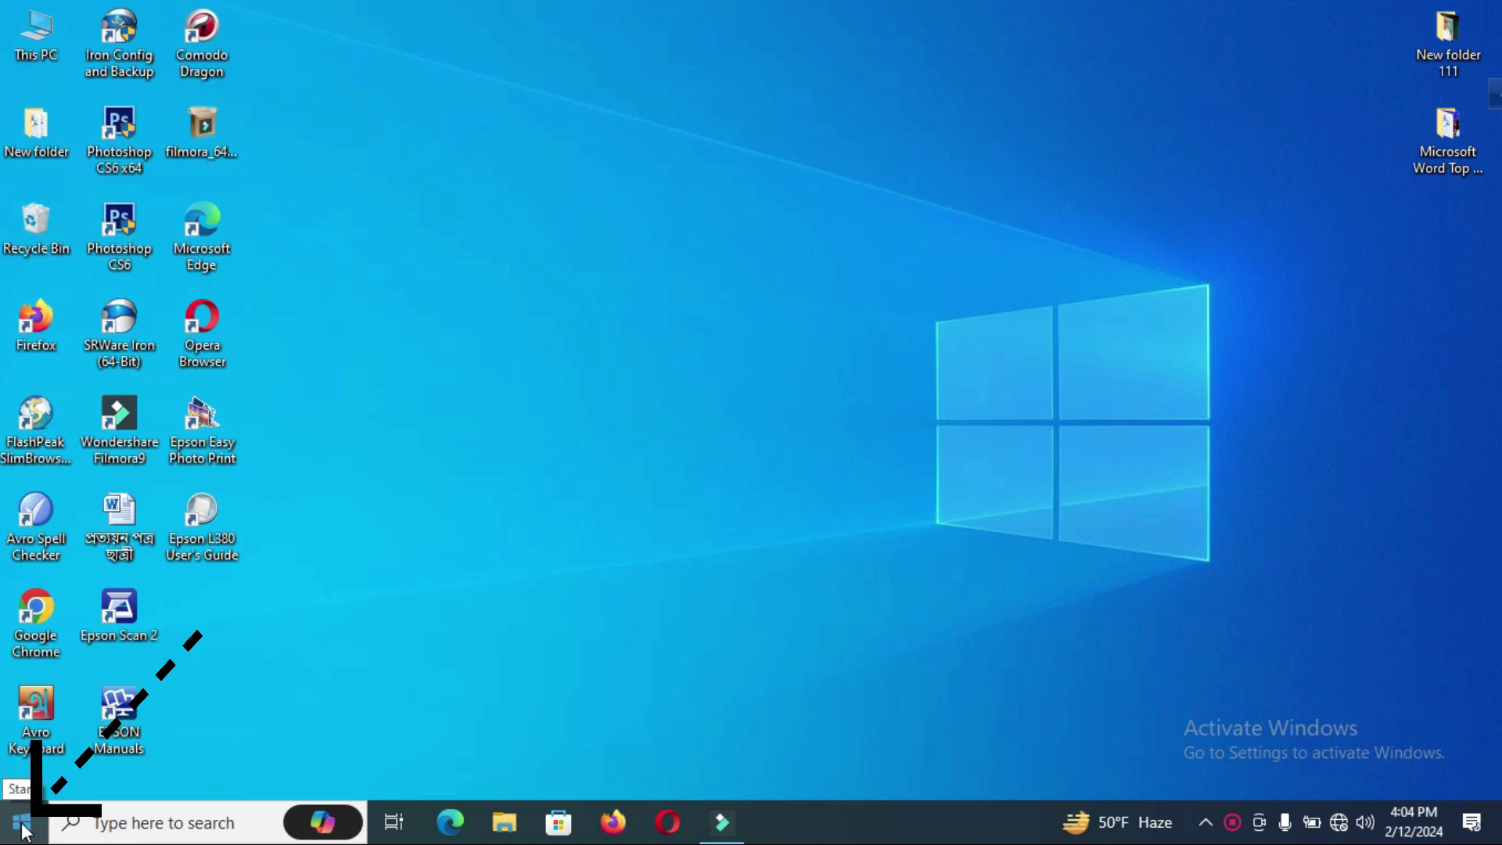
Open Windows Security from the Update & Security settings and go to its Virus & threat protection page.
{"action": "left_click", "coordinate": [23, 825]}
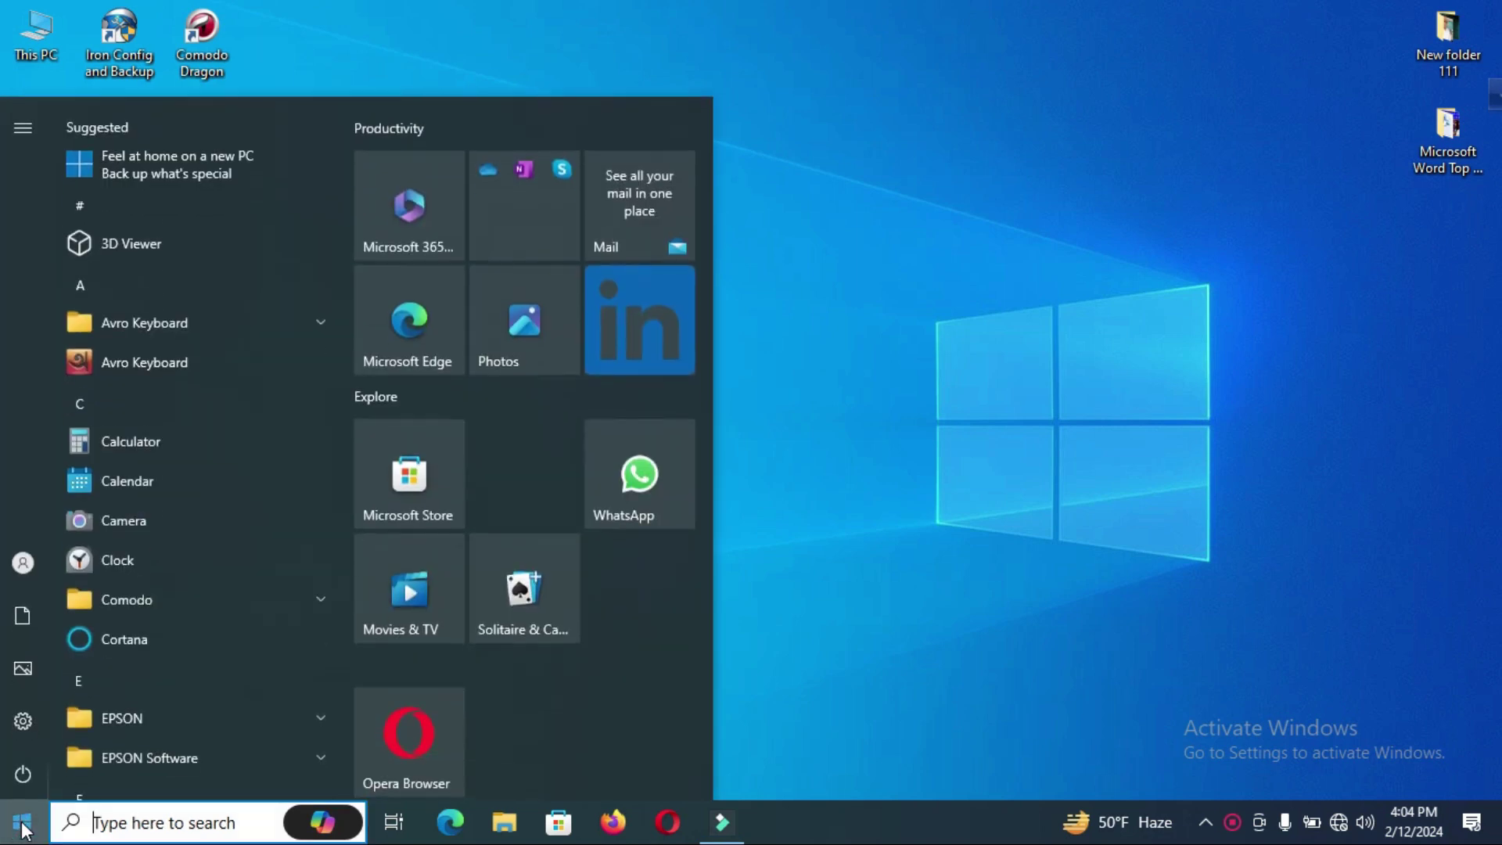
{"action": "mouse_move", "coordinate": [21, 723]}
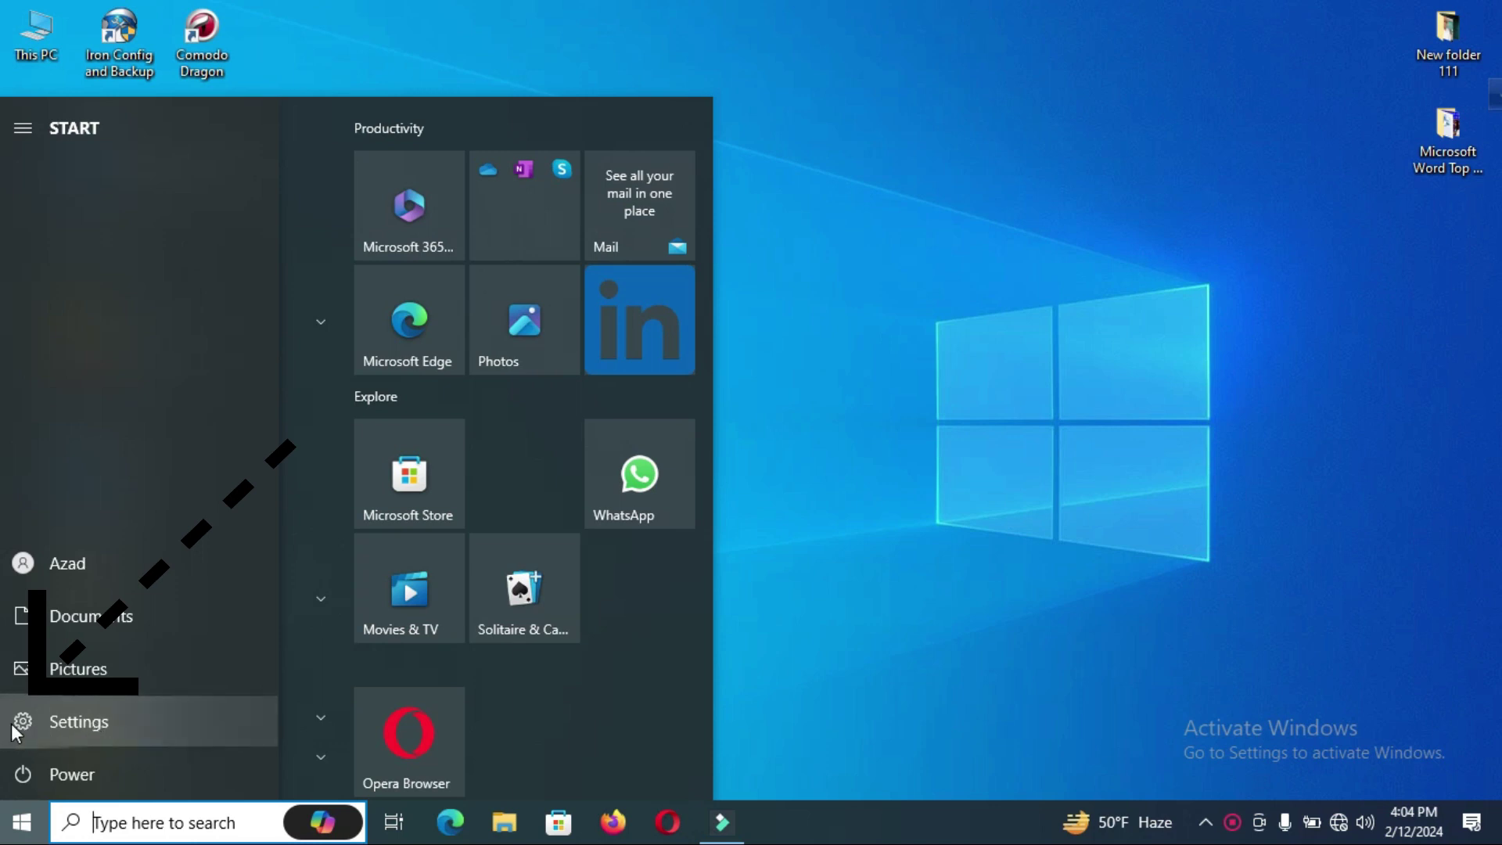
{"action": "left_click", "coordinate": [56, 720]}
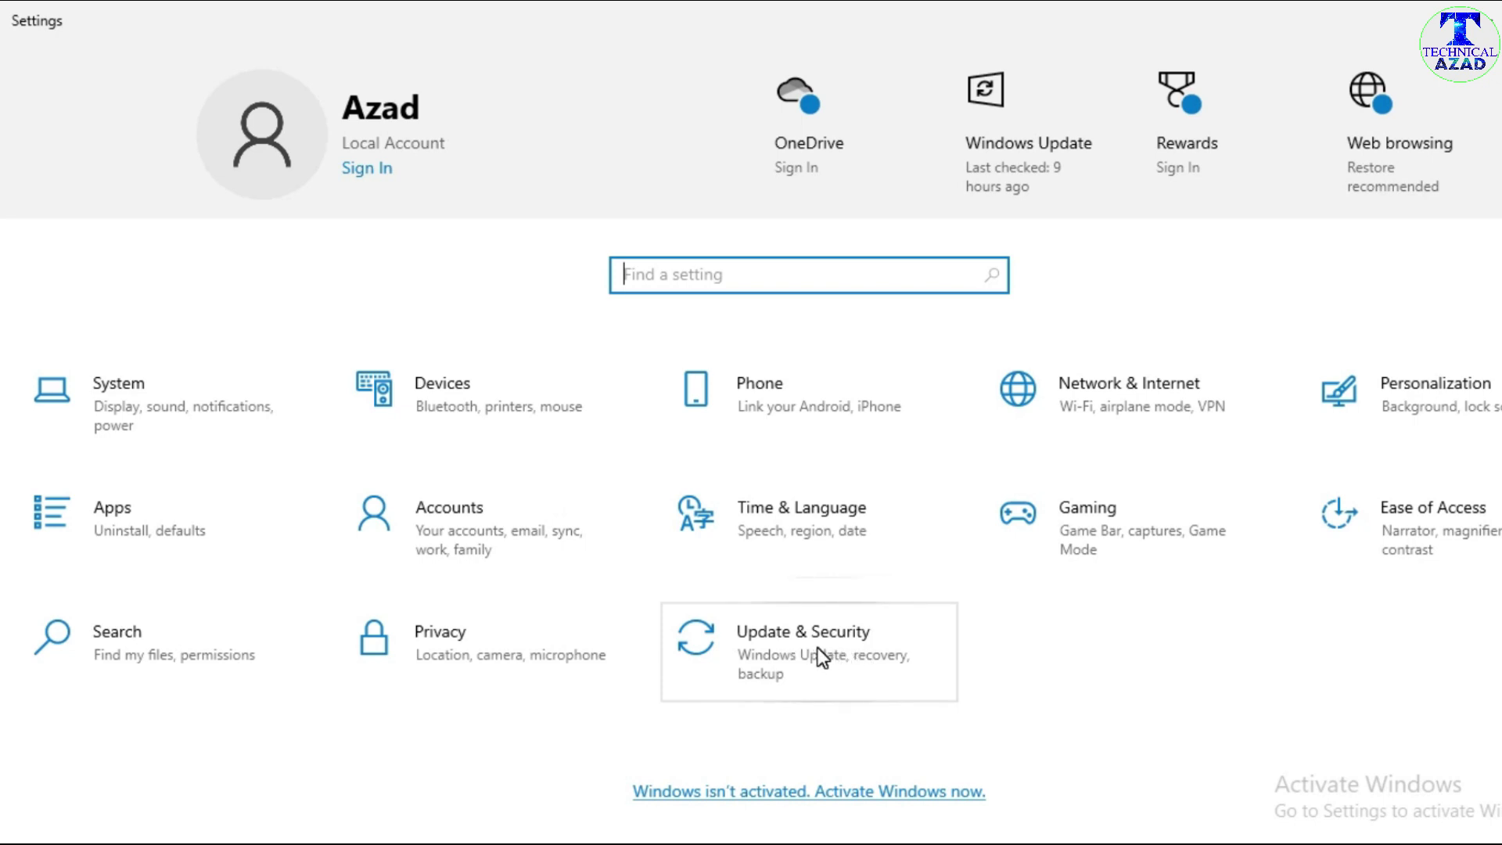
{"action": "left_click", "coordinate": [820, 656]}
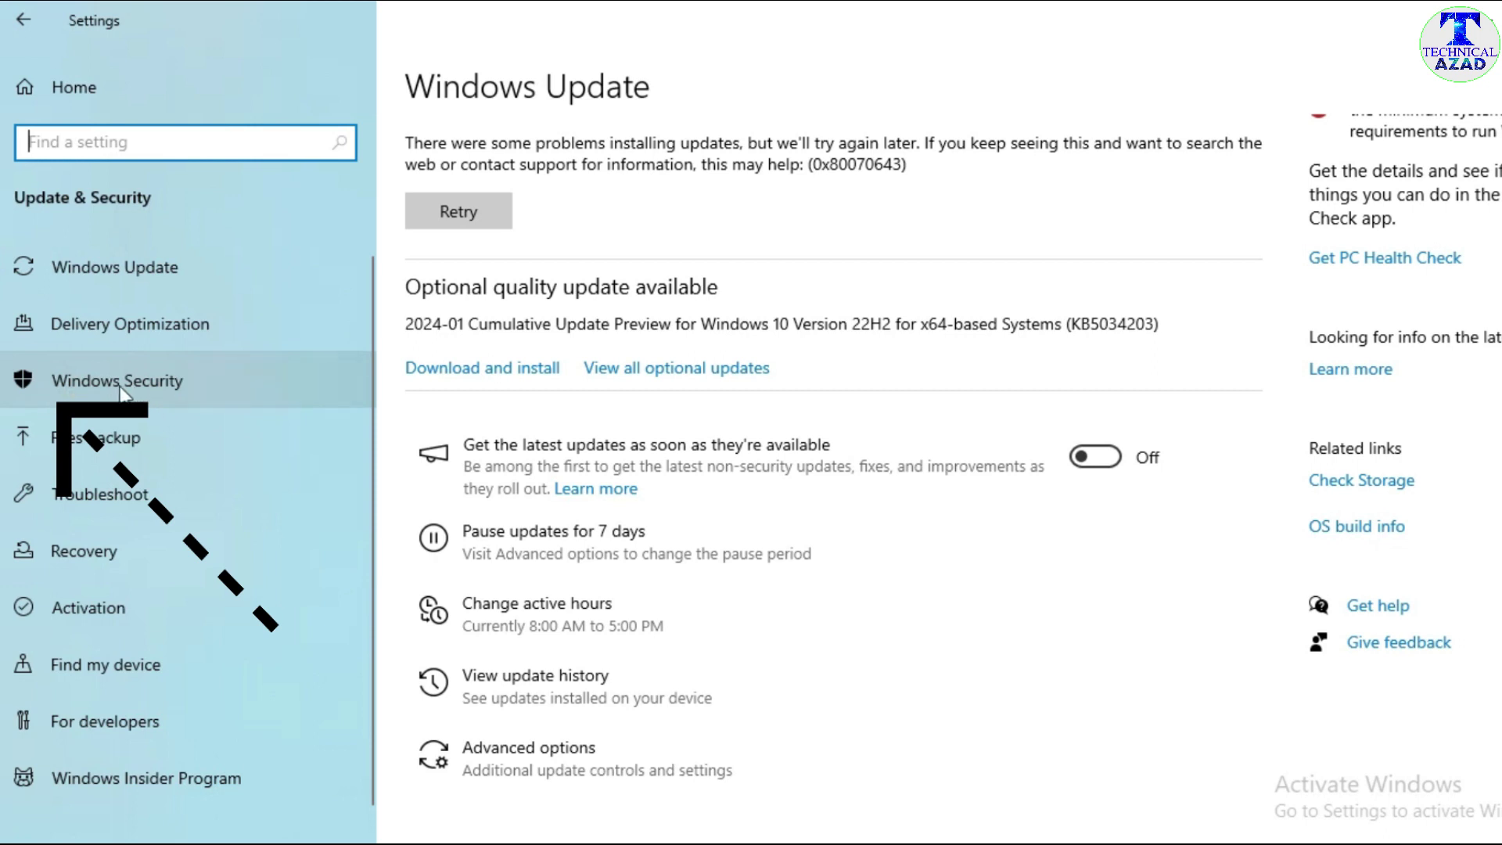
{"action": "left_click", "coordinate": [106, 383]}
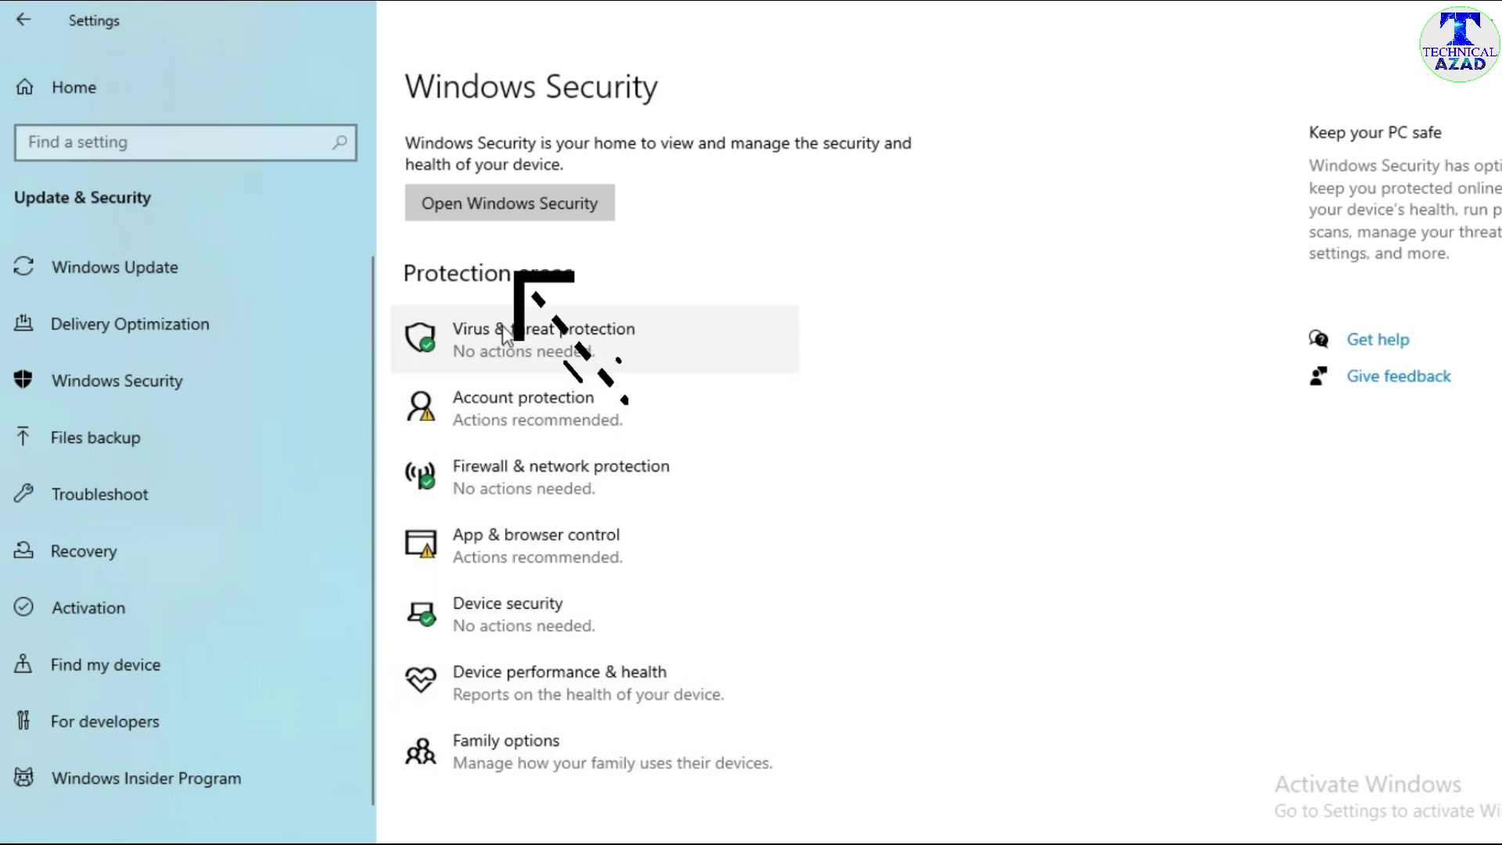
{"action": "left_click", "coordinate": [518, 200]}
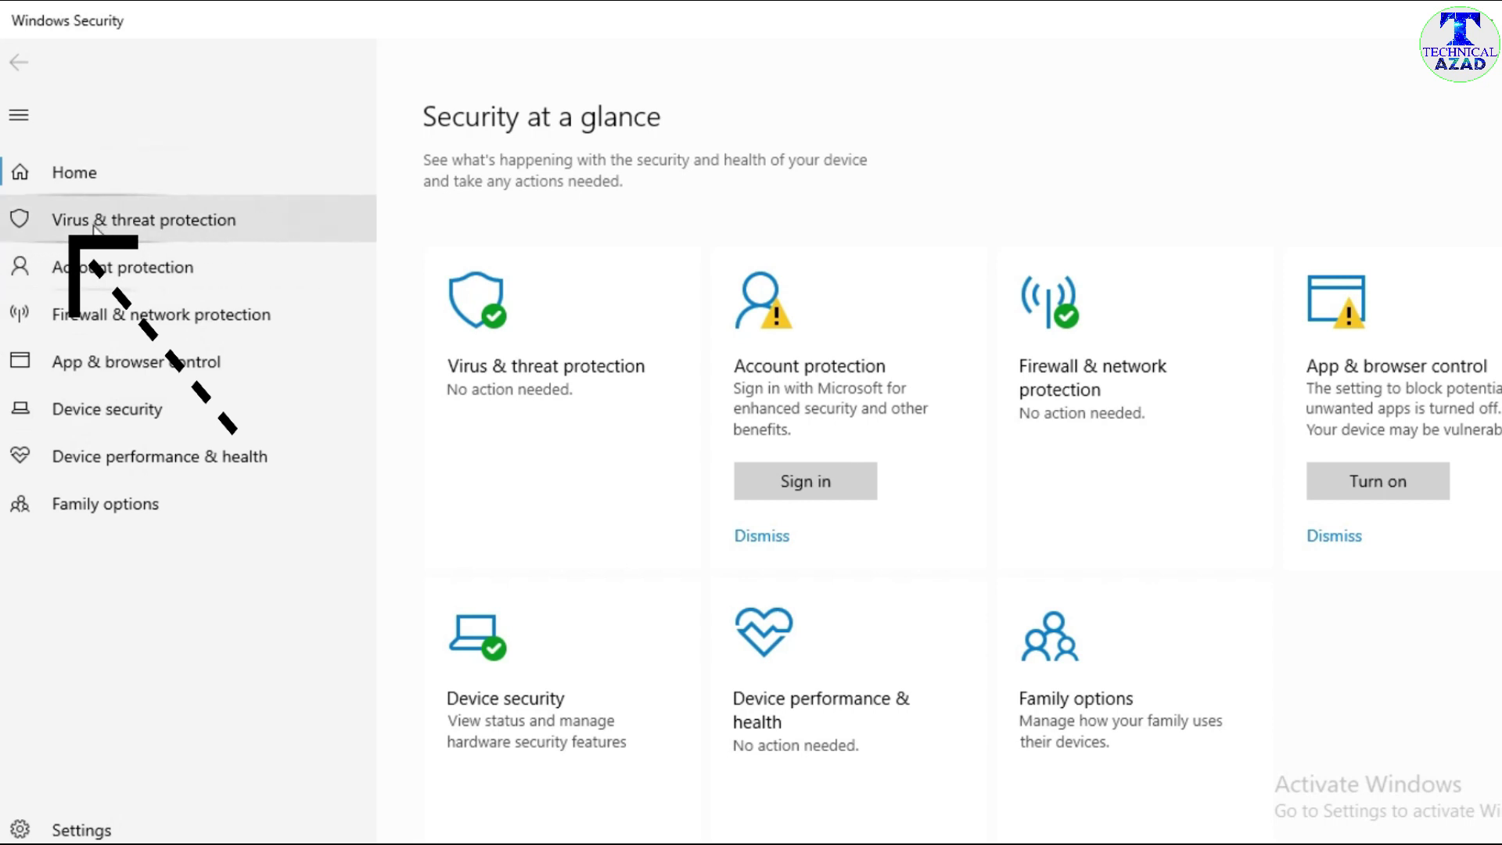
{"action": "left_click", "coordinate": [551, 366]}
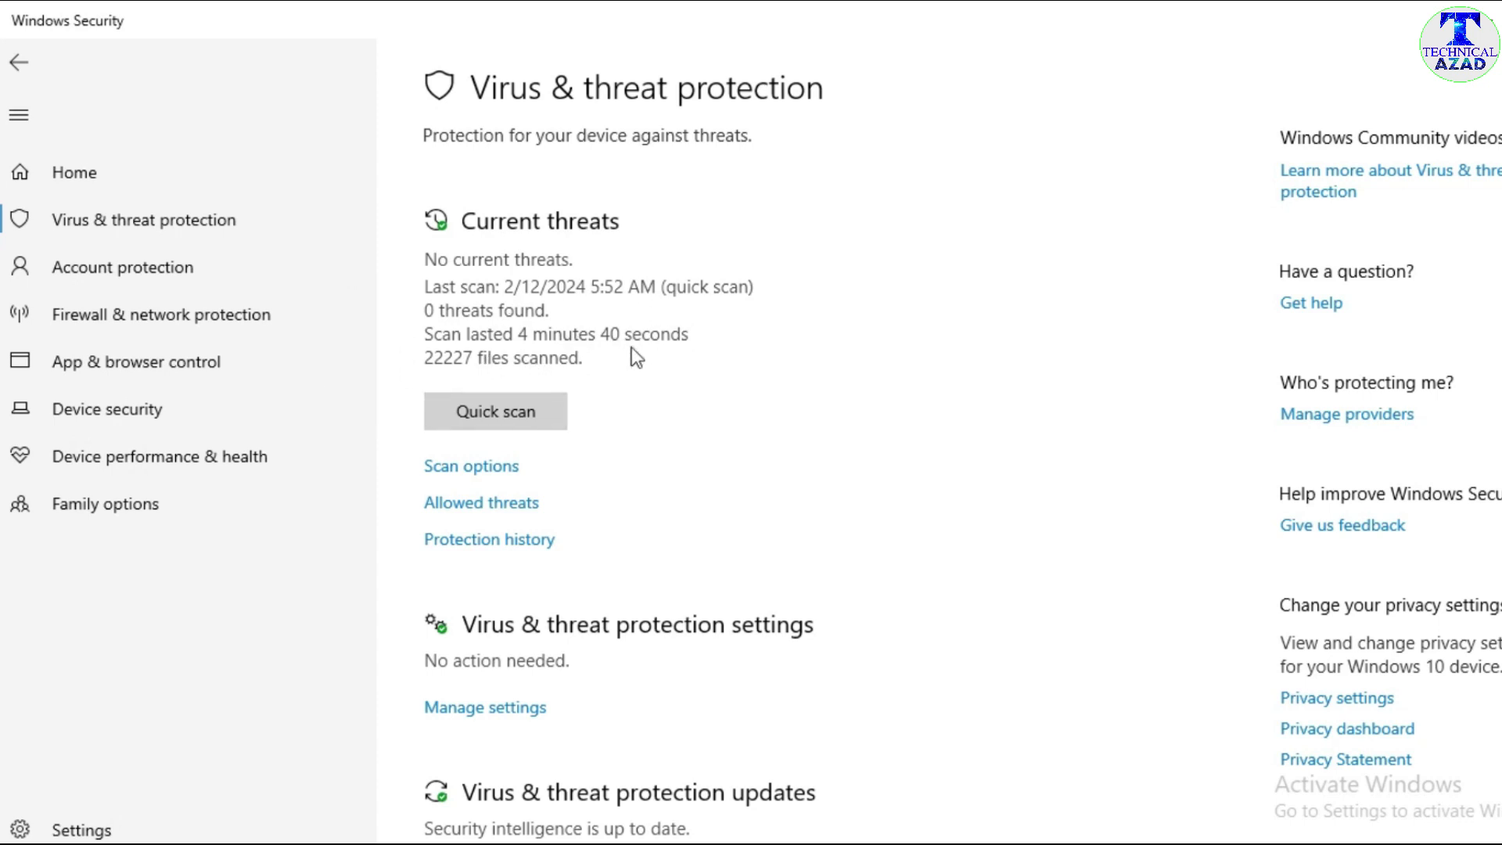
Start a quick scan for current threats and cancel it while it is running.
{"action": "scroll", "coordinate": [722, 422], "scroll_direction": "down", "scroll_amount": 2}
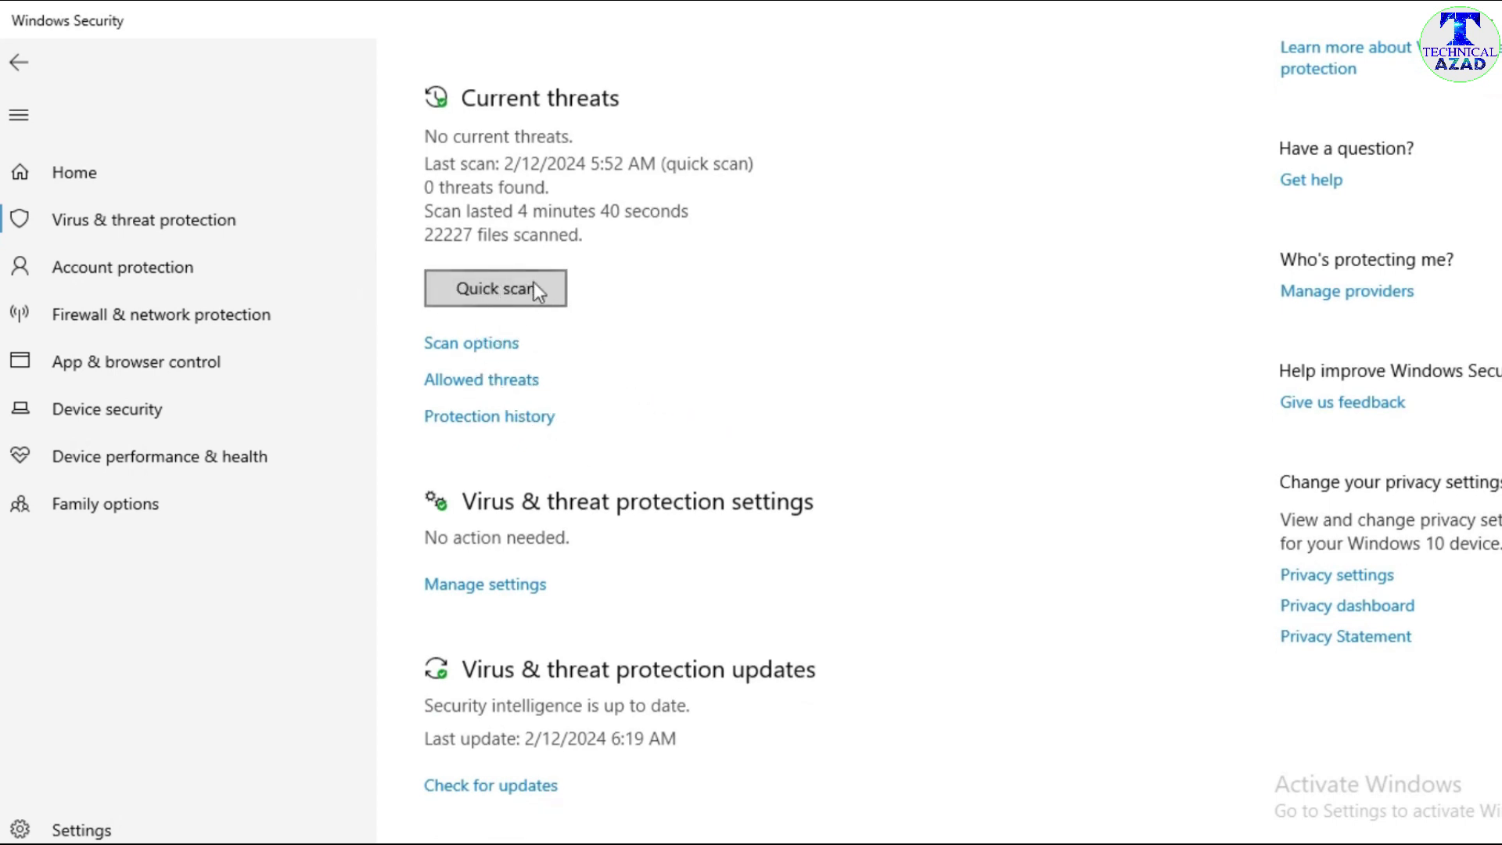
{"action": "left_click", "coordinate": [473, 288]}
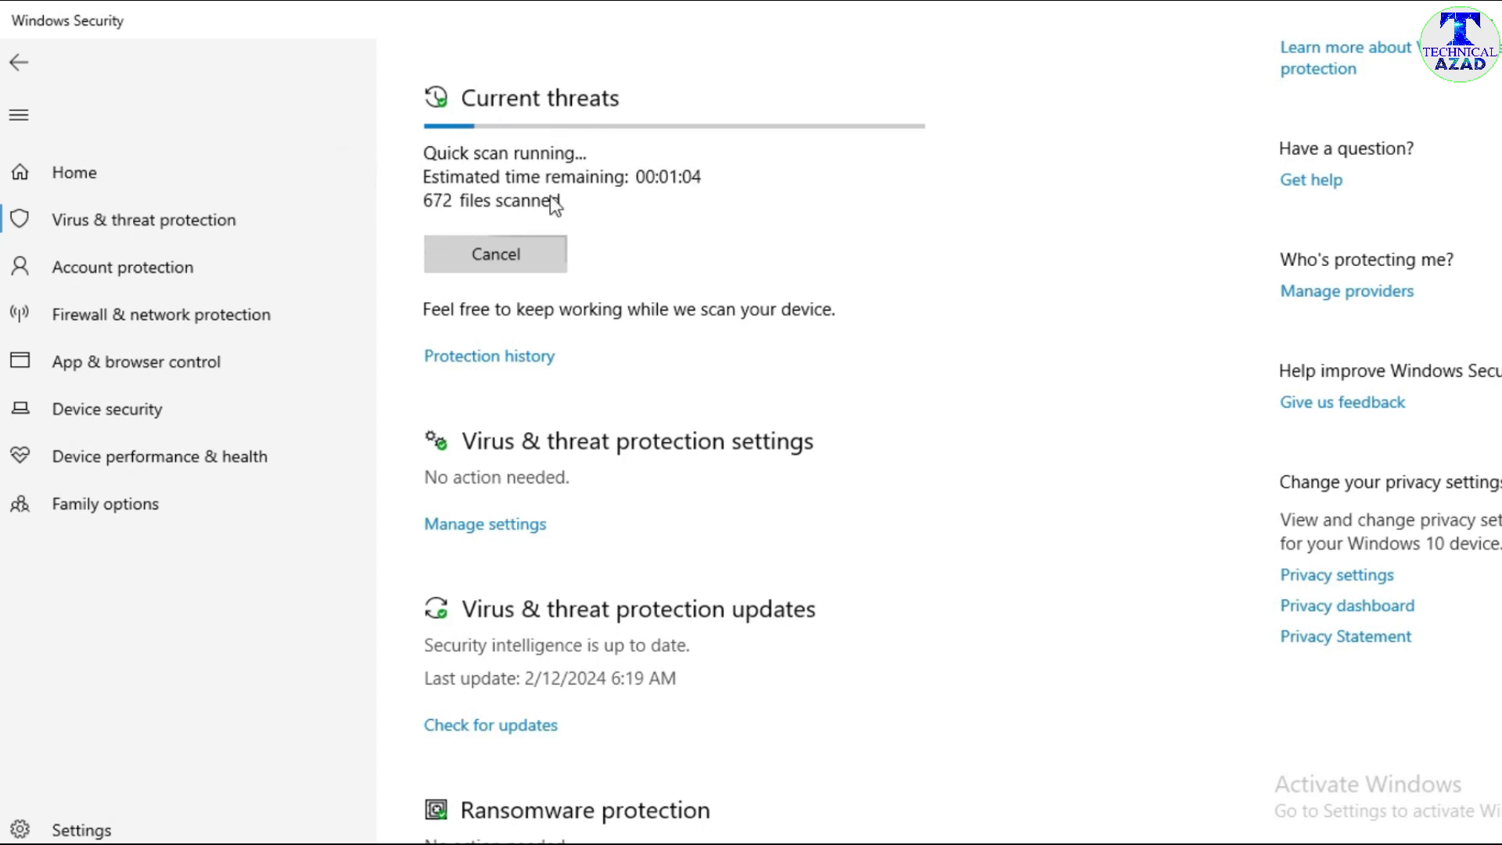
{"action": "left_click", "coordinate": [494, 255]}
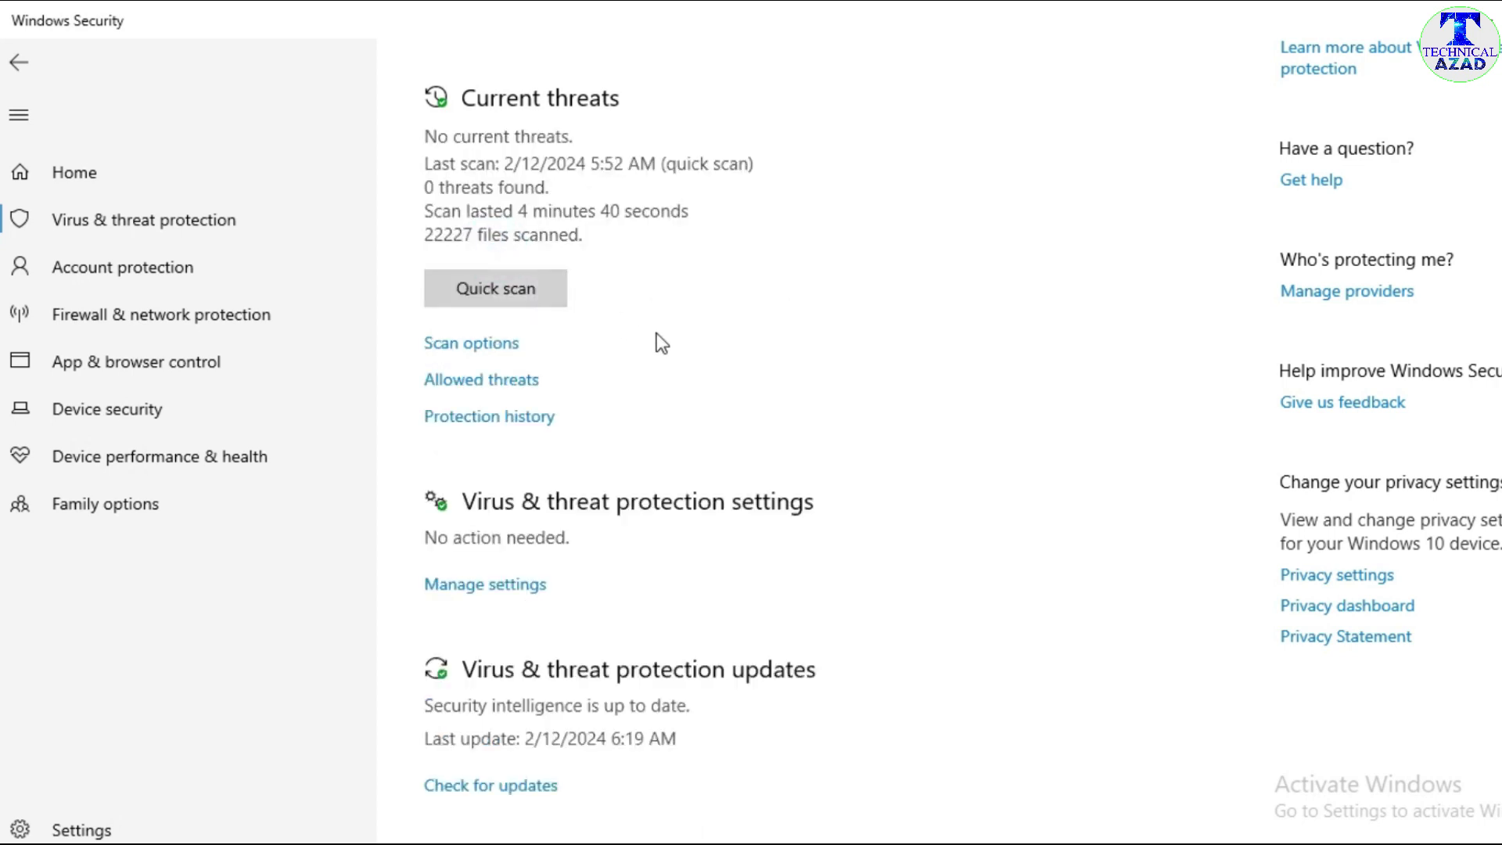
Open the scan options and select Full scan as the scan type.
{"action": "scroll", "coordinate": [588, 344], "scroll_direction": "down", "scroll_amount": 2}
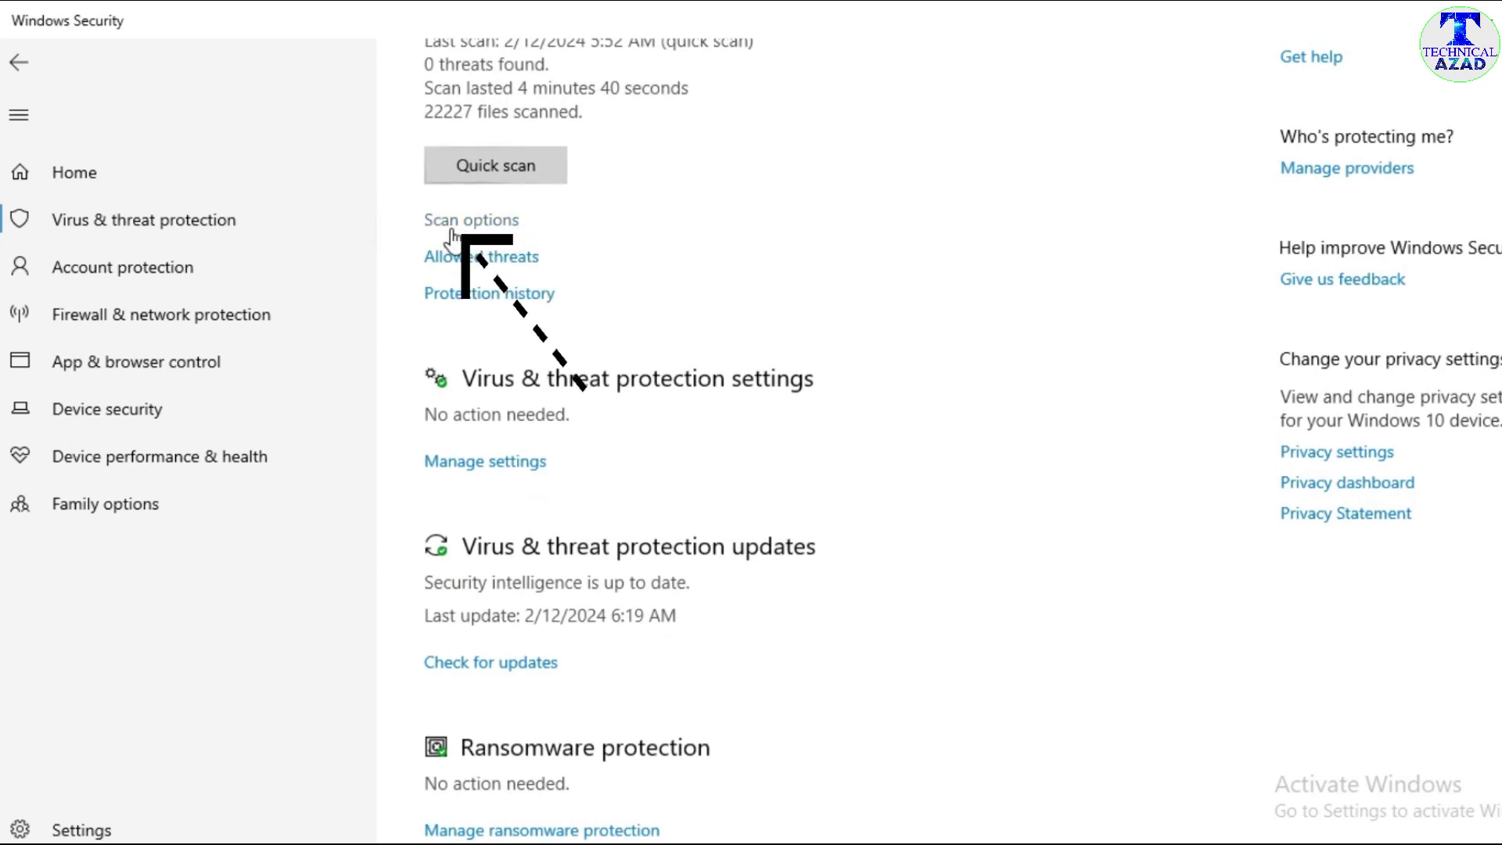
{"action": "left_click", "coordinate": [490, 223]}
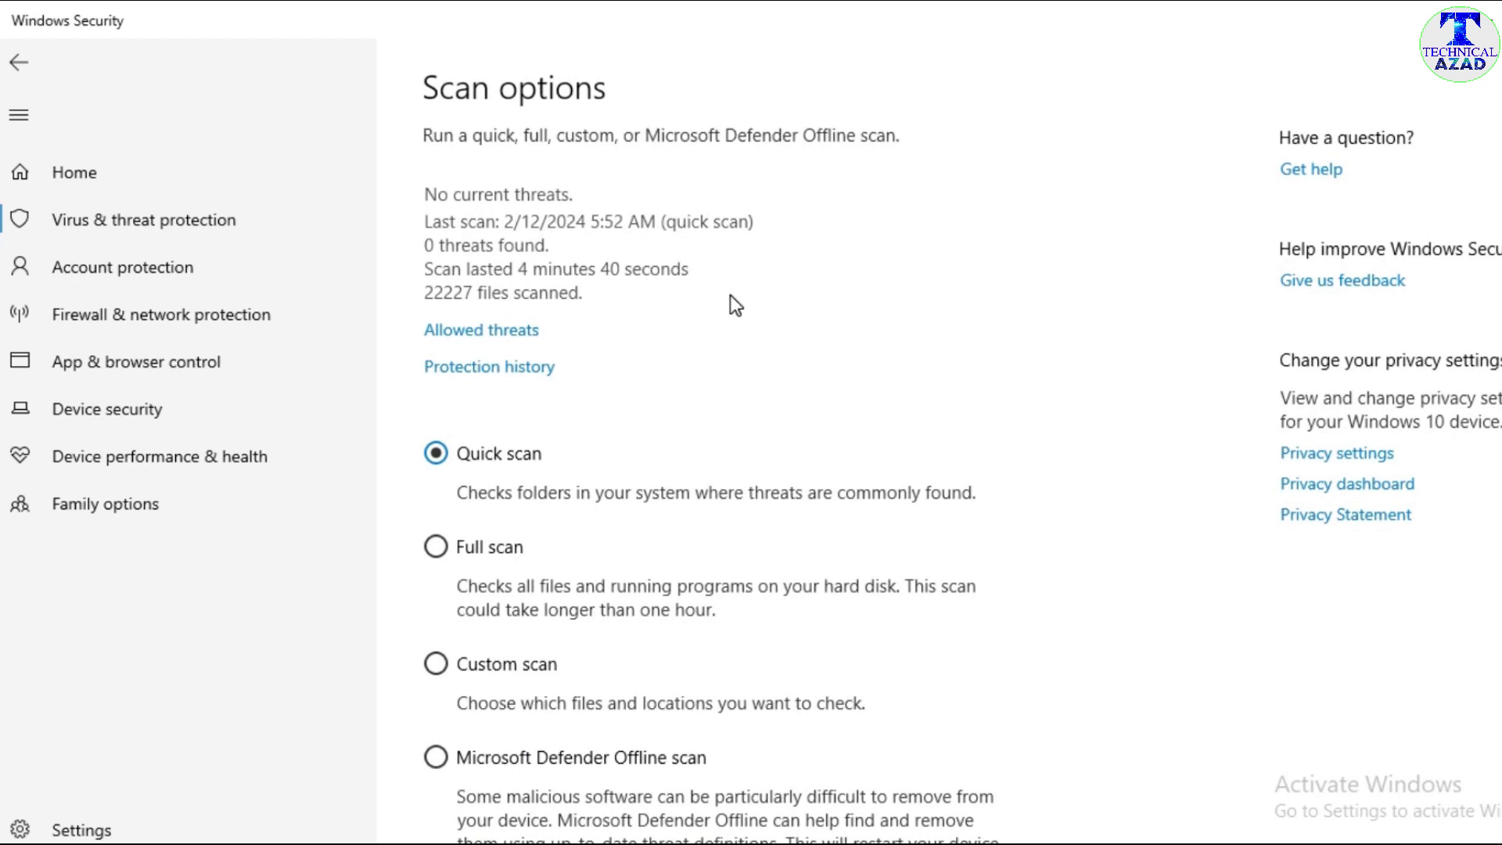
{"action": "scroll", "coordinate": [662, 389], "scroll_direction": "down", "scroll_amount": 2}
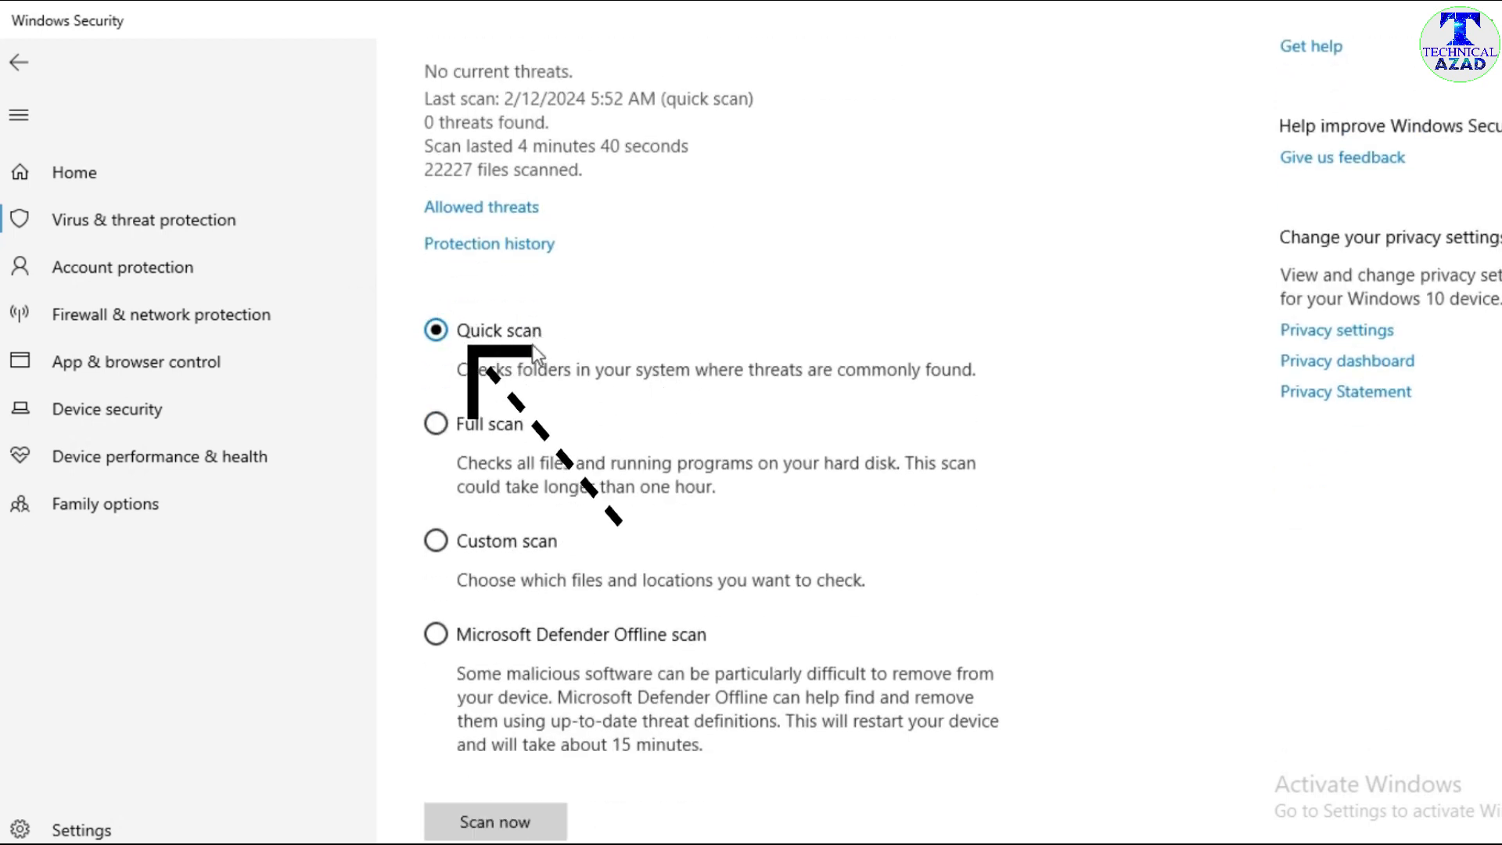
{"action": "scroll", "coordinate": [565, 396], "scroll_direction": "down", "scroll_amount": 1}
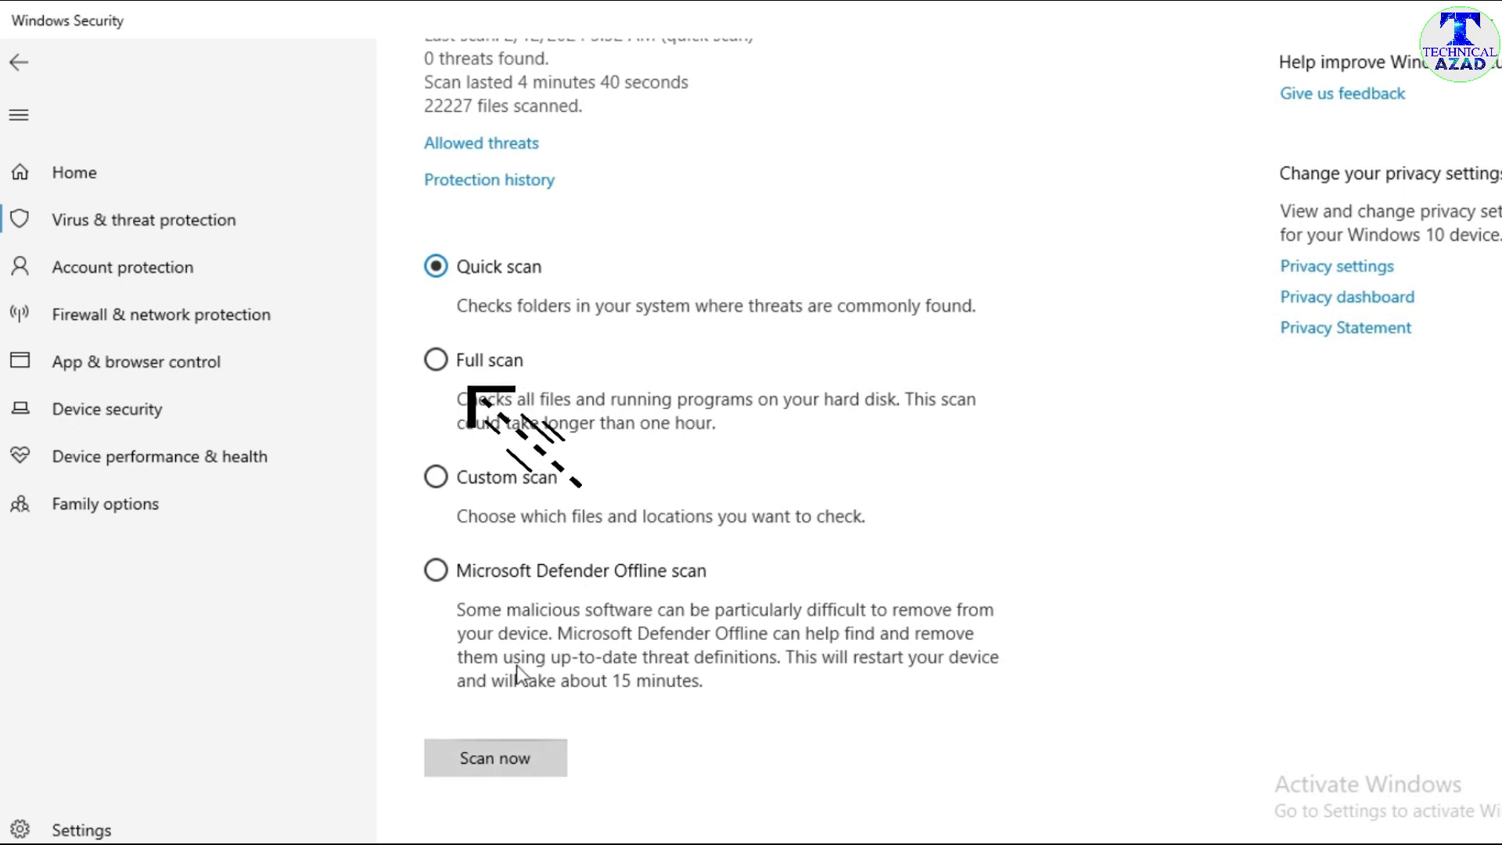
{"action": "left_click", "coordinate": [443, 360]}
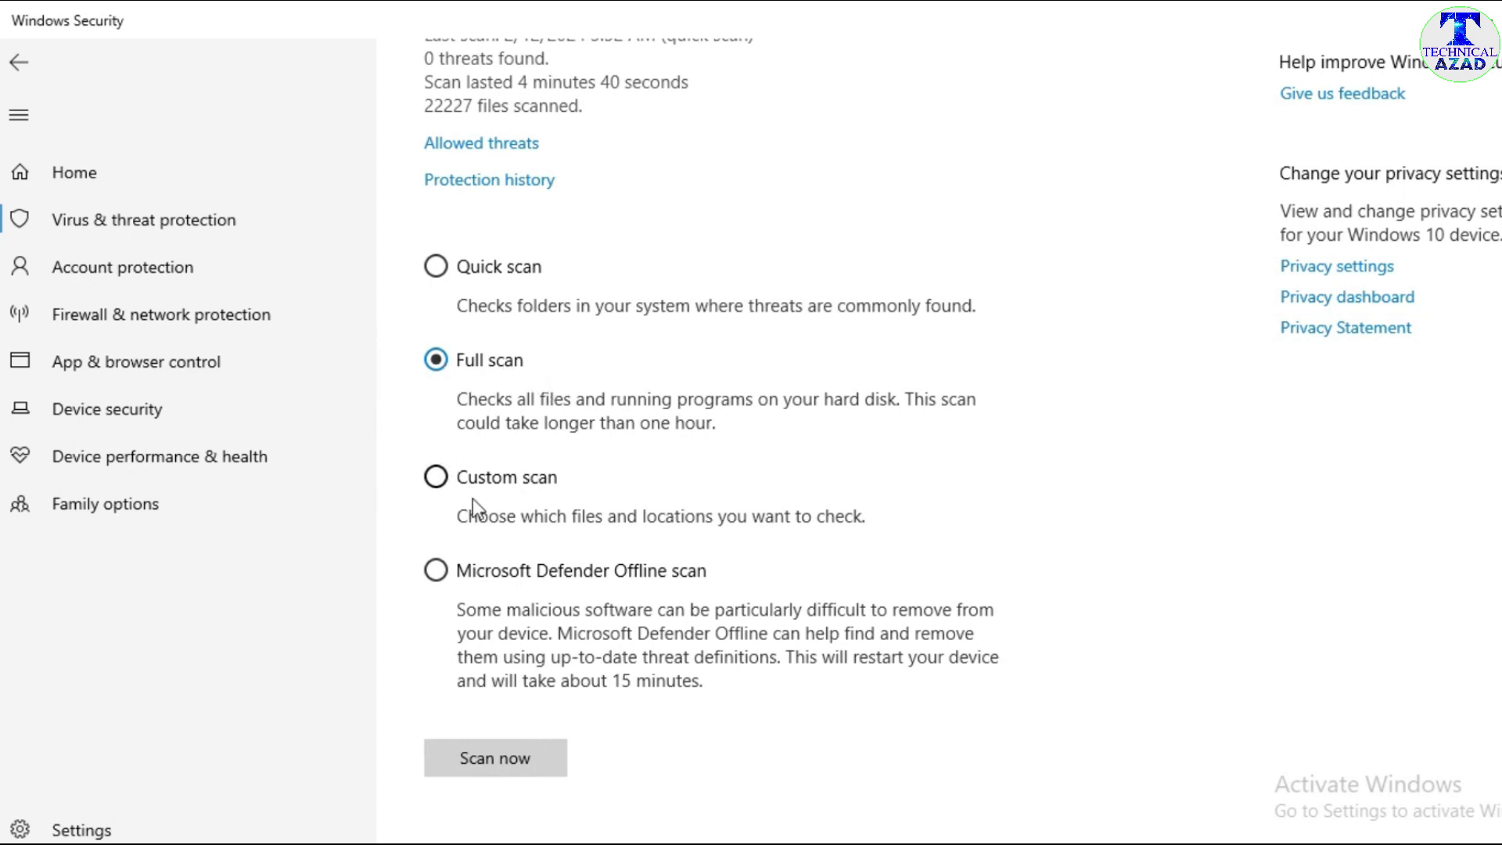
Start a custom scan, browse the folder tree to the local disks, and cancel the folder selection.
{"action": "left_click", "coordinate": [438, 478]}
{"action": "left_click", "coordinate": [483, 754]}
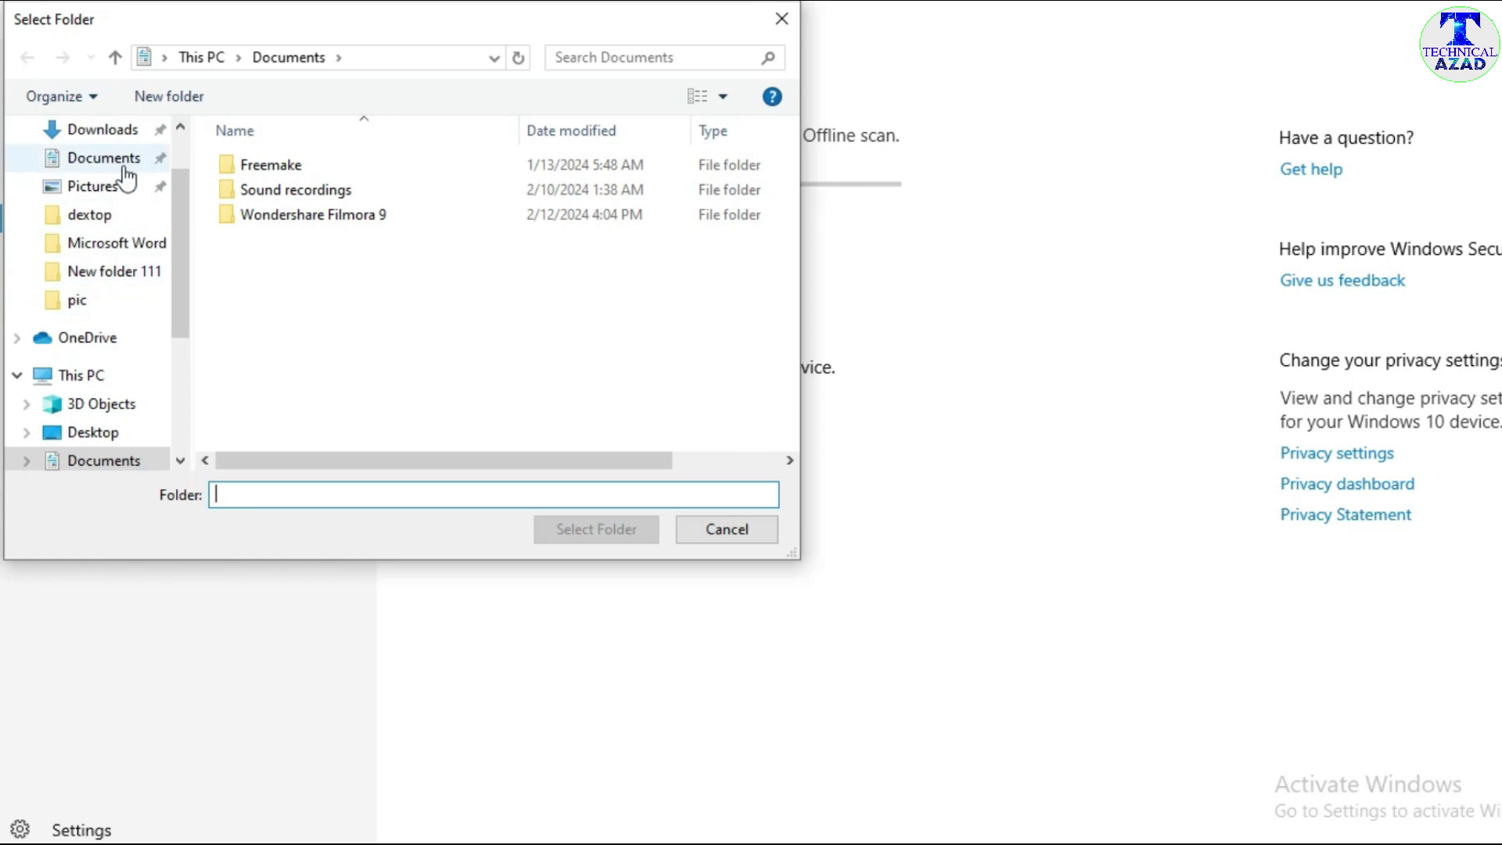
{"action": "scroll", "coordinate": [94, 329], "scroll_direction": "down", "scroll_amount": 2}
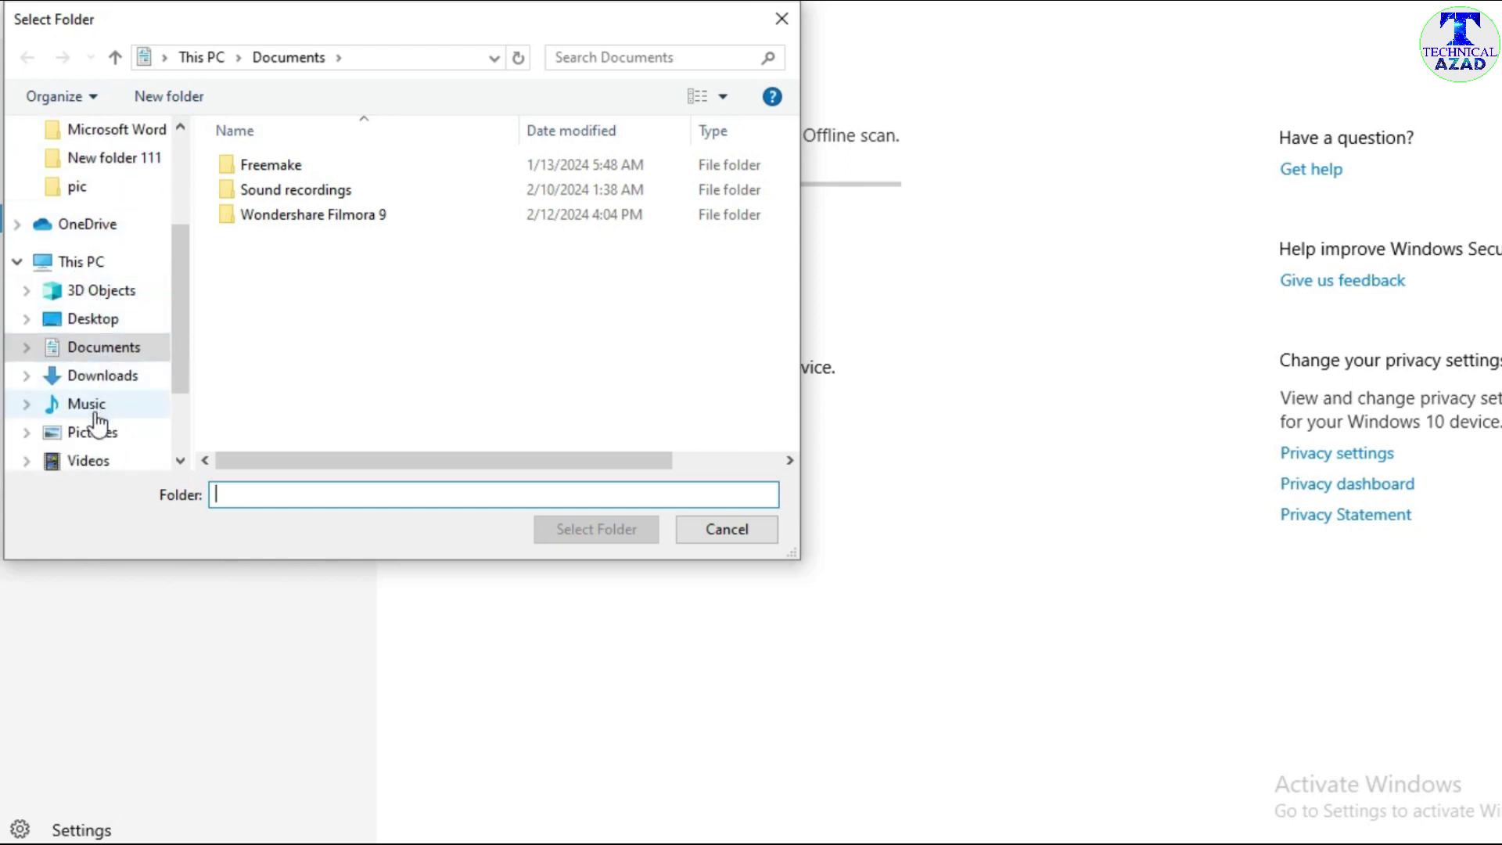
{"action": "scroll", "coordinate": [97, 422], "scroll_direction": "down", "scroll_amount": 3}
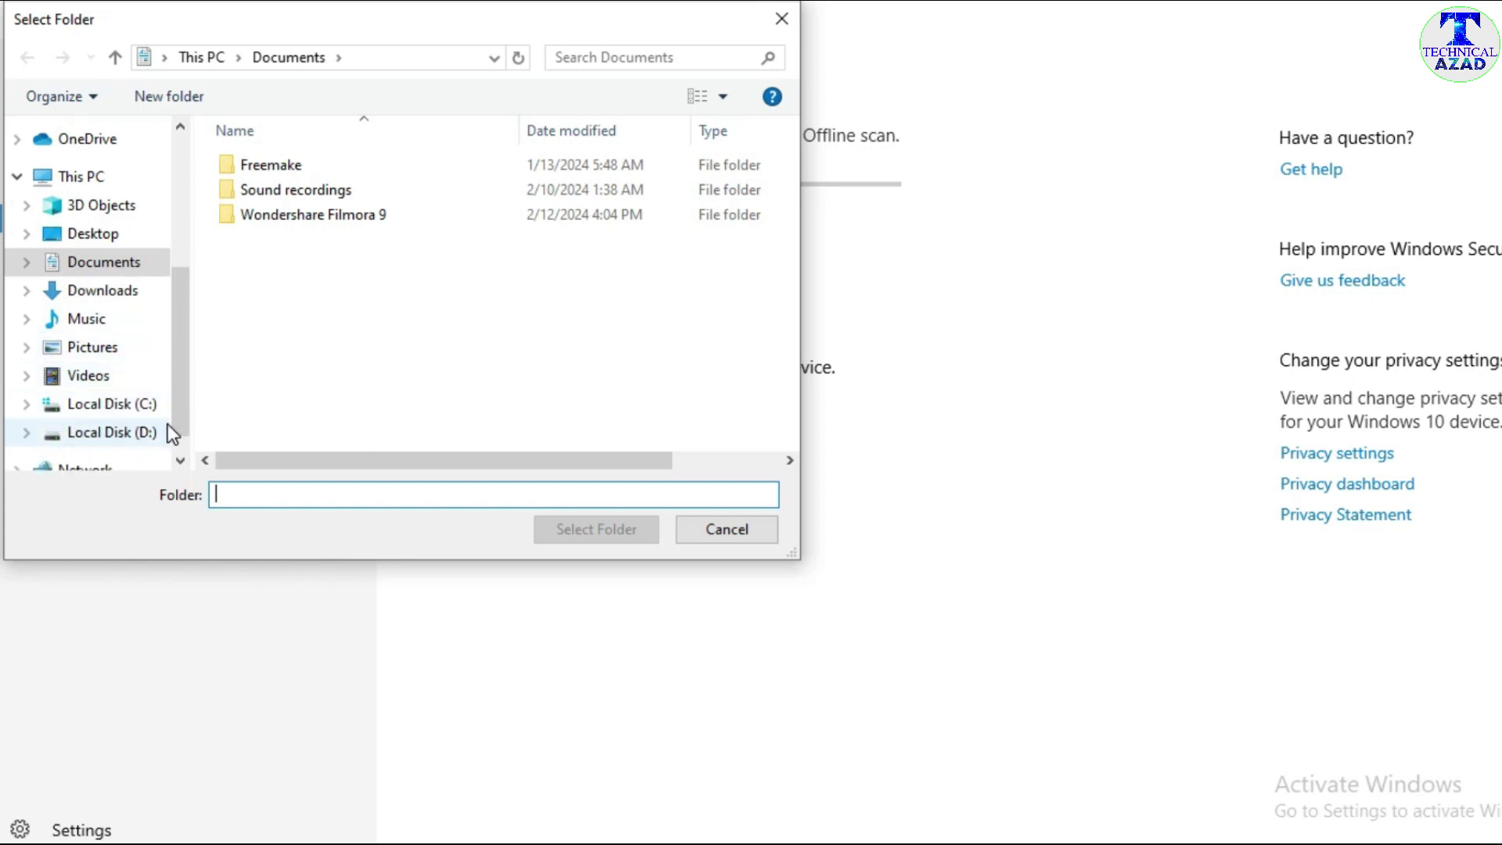
{"action": "scroll", "coordinate": [165, 422], "scroll_direction": "down", "scroll_amount": 1}
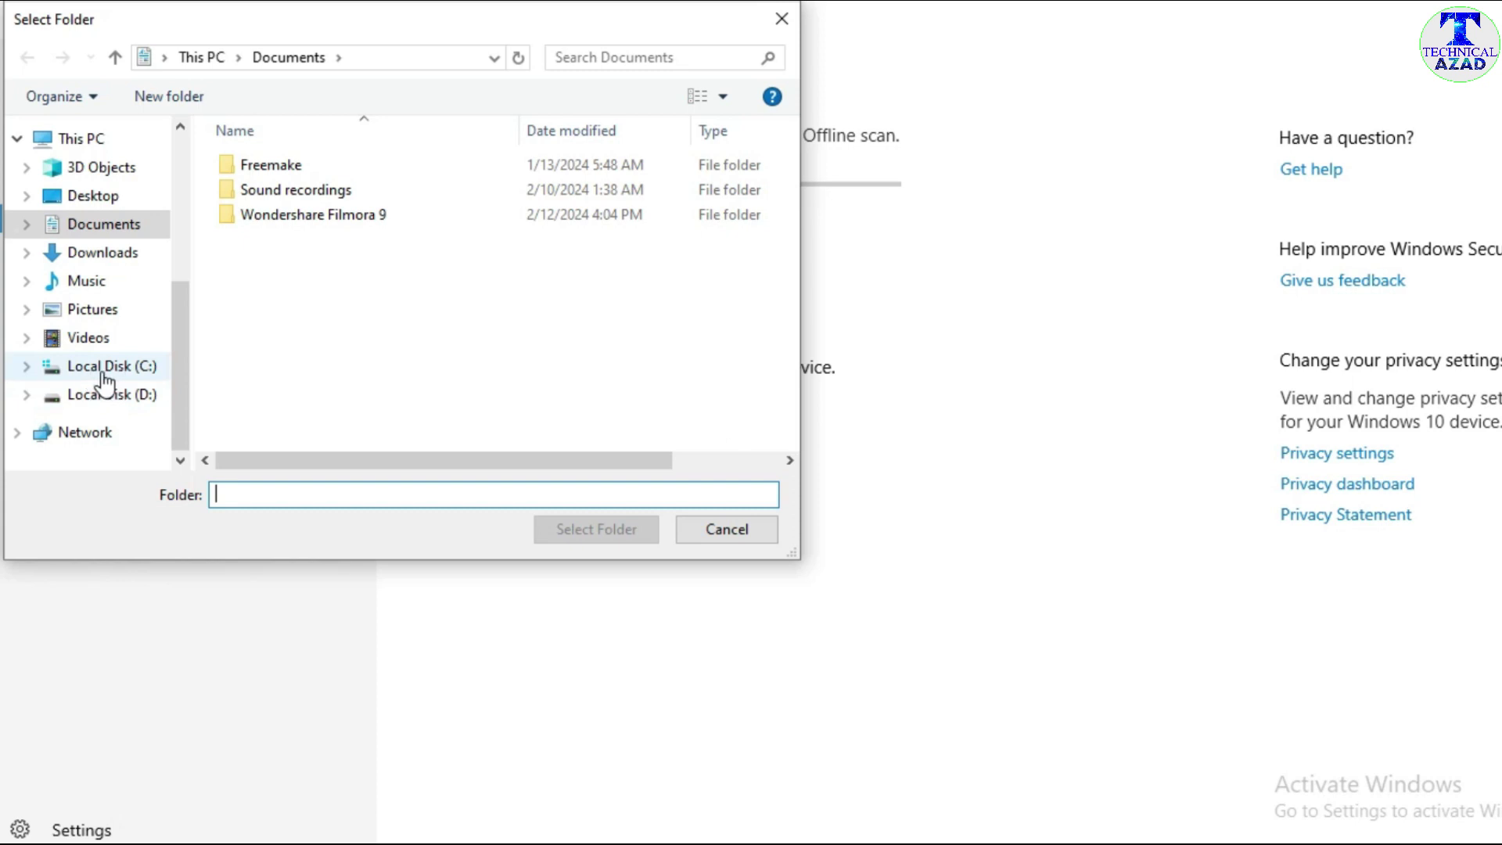
{"action": "left_click", "coordinate": [691, 527]}
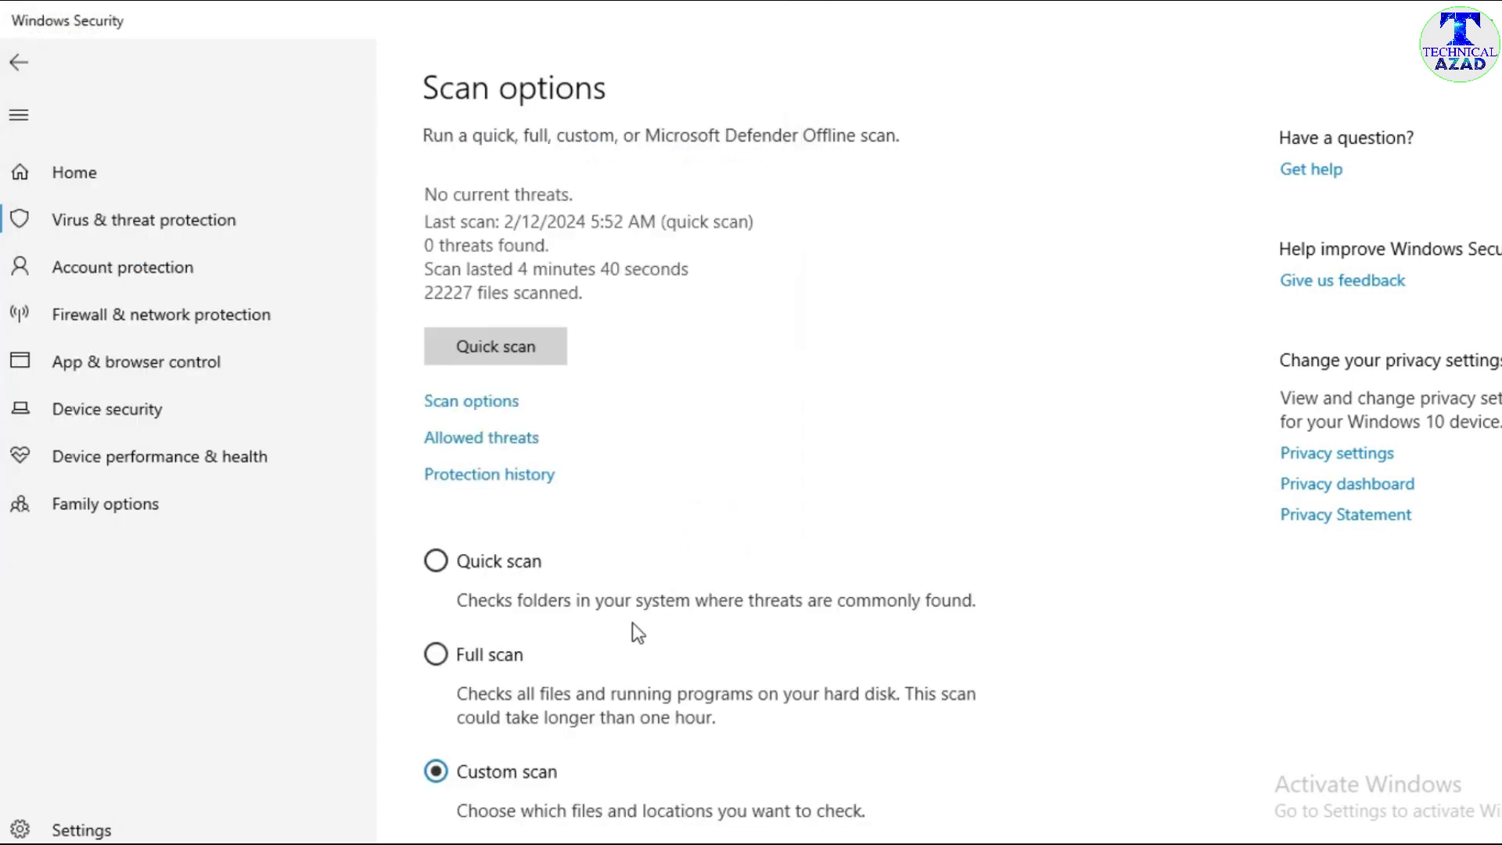
Choose Microsoft Defender Offline scan as the scan type.
{"action": "scroll", "coordinate": [633, 623], "scroll_direction": "down", "scroll_amount": 3}
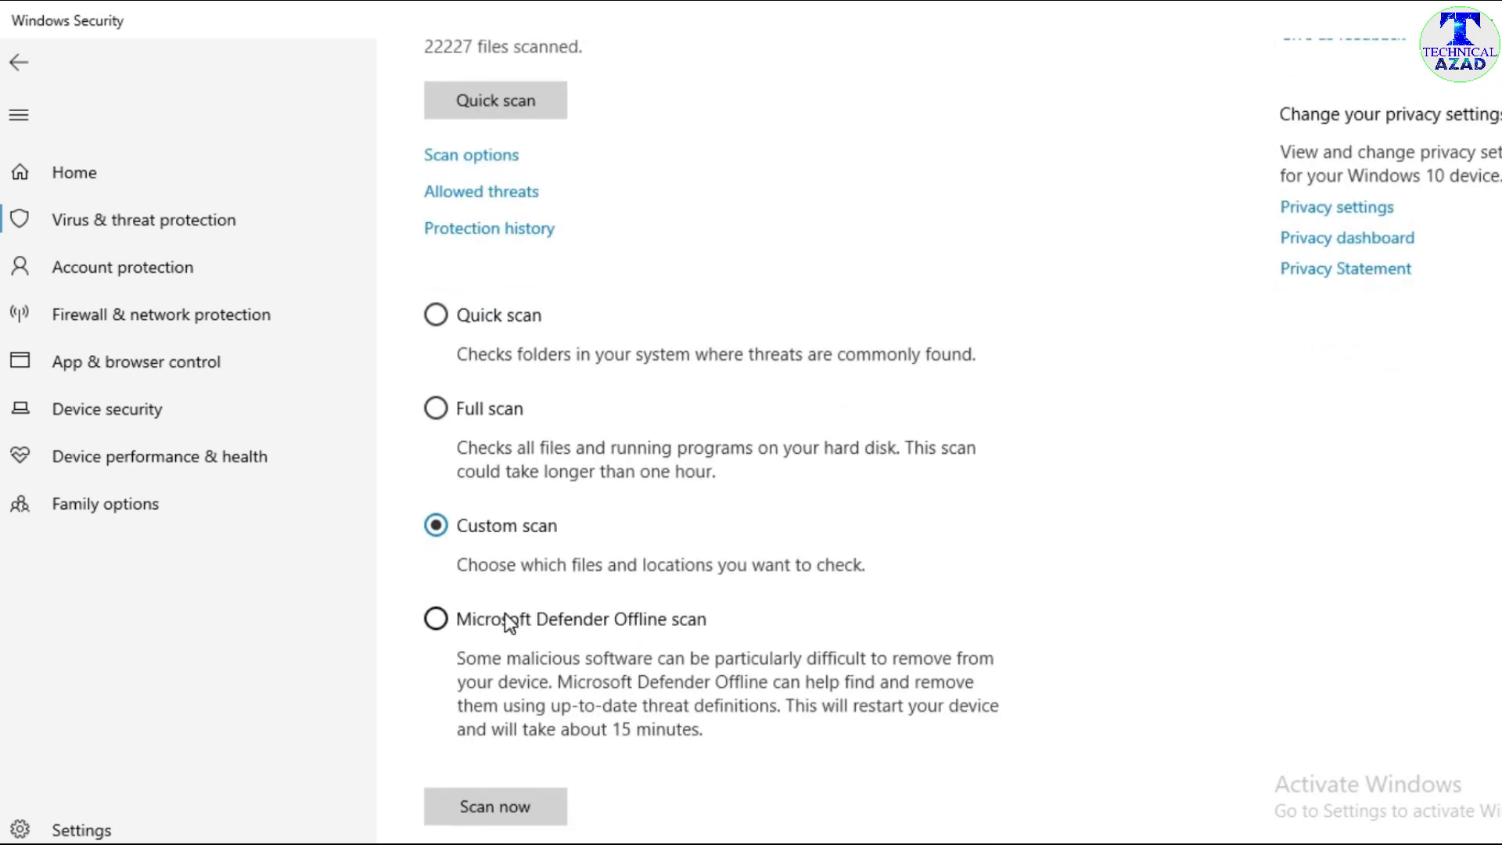
{"action": "scroll", "coordinate": [504, 614], "scroll_direction": "down", "scroll_amount": 1}
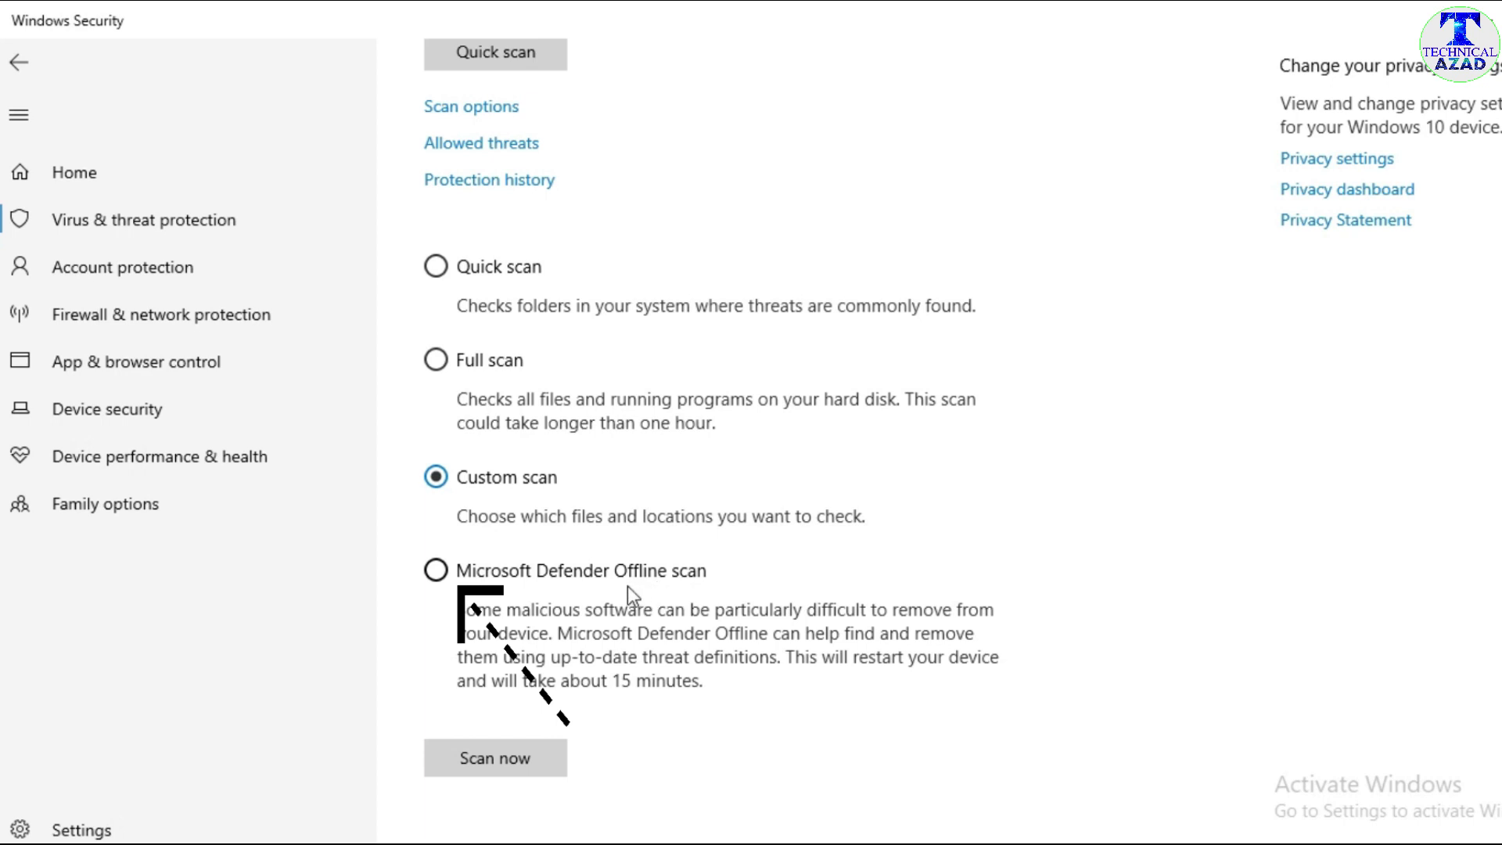
{"action": "left_click", "coordinate": [435, 571]}
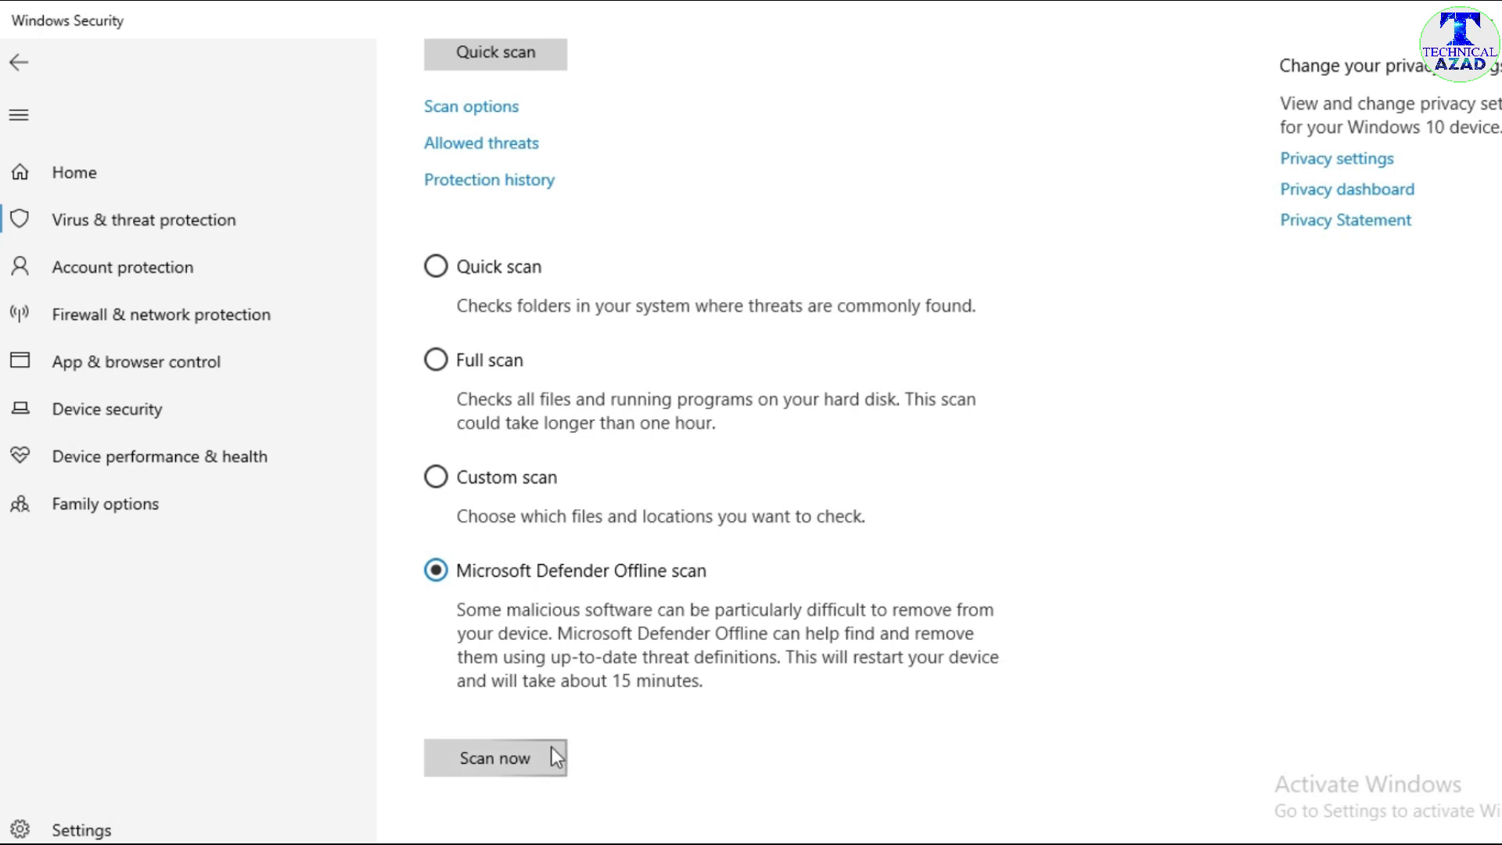
Look over the scan options and open the list of allowed threats.
{"action": "scroll", "coordinate": [693, 677], "scroll_direction": "up", "scroll_amount": 2}
{"action": "scroll", "coordinate": [692, 660], "scroll_direction": "down", "scroll_amount": 2}
{"action": "scroll", "coordinate": [692, 659], "scroll_direction": "up", "scroll_amount": 2}
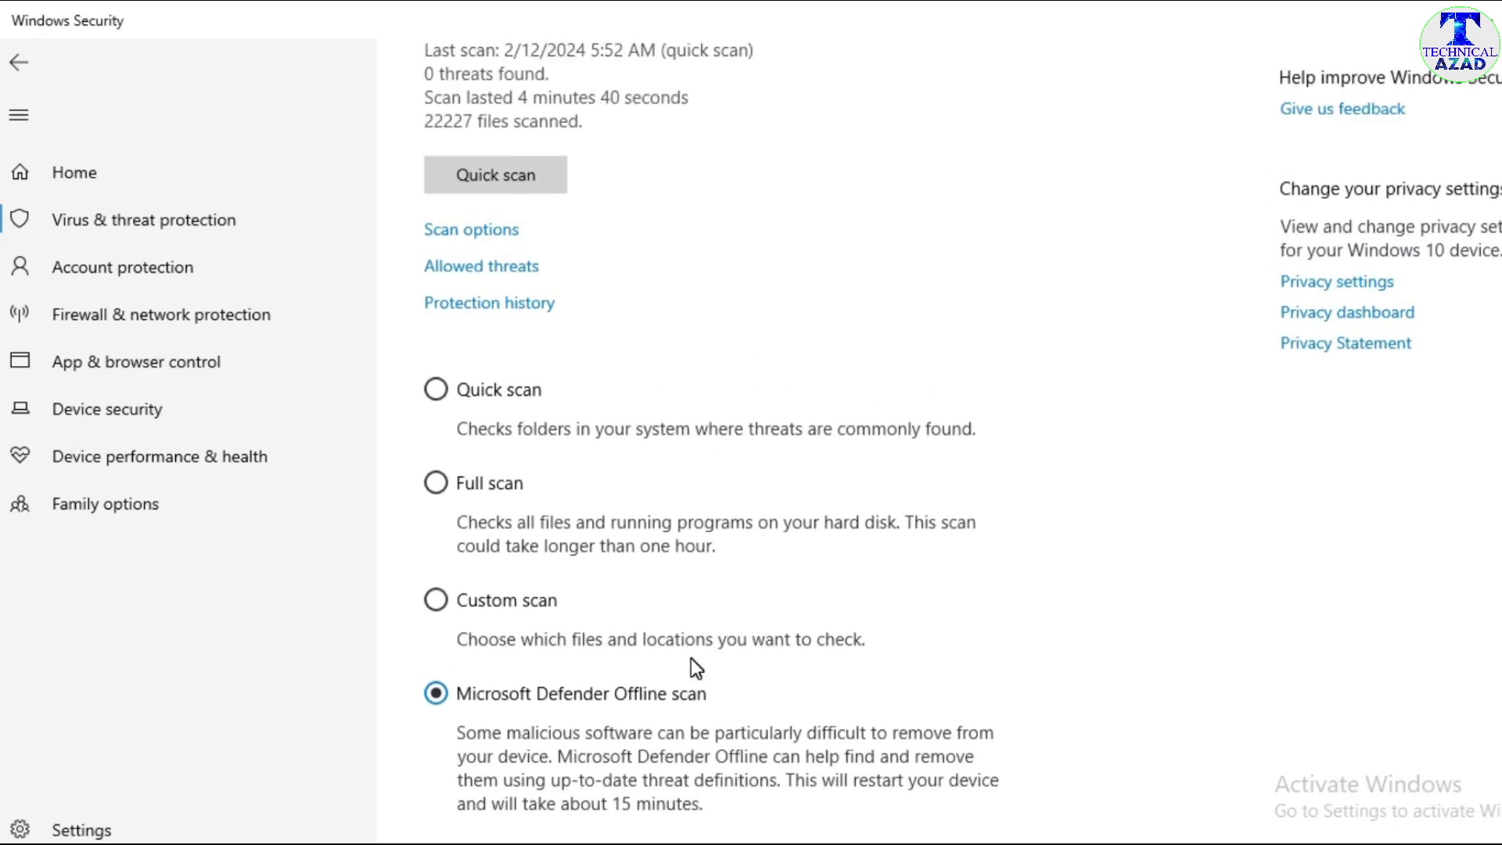
{"action": "scroll", "coordinate": [691, 659], "scroll_direction": "up", "scroll_amount": 2}
{"action": "scroll", "coordinate": [692, 659], "scroll_direction": "down", "scroll_amount": 1}
{"action": "scroll", "coordinate": [691, 658], "scroll_direction": "down", "scroll_amount": 1}
{"action": "left_click", "coordinate": [481, 270]}
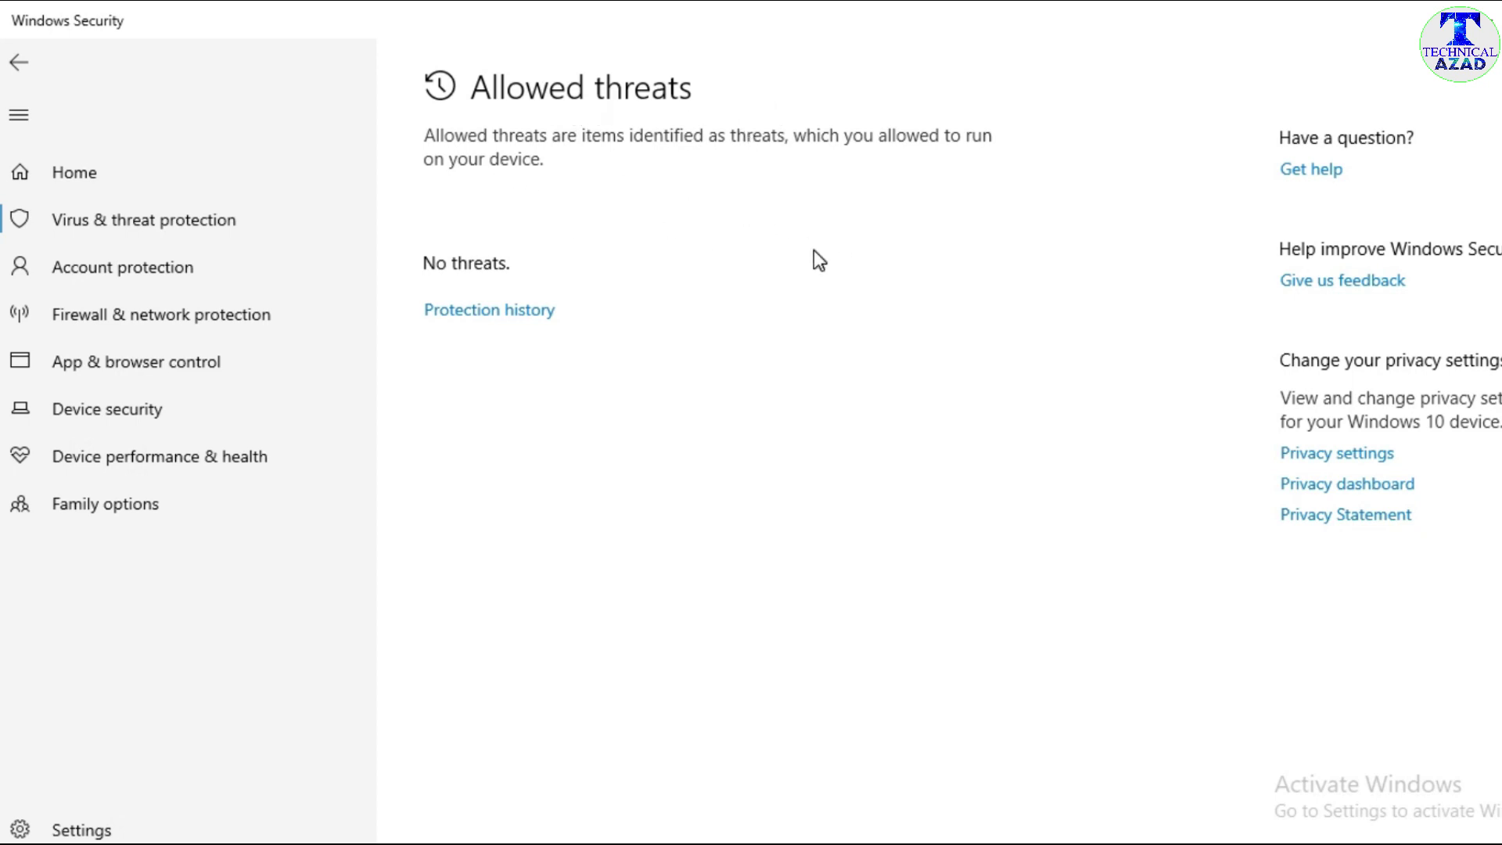
Return to the Virus & threat protection page and open its protection settings for management.
{"action": "left_click", "coordinate": [18, 69]}
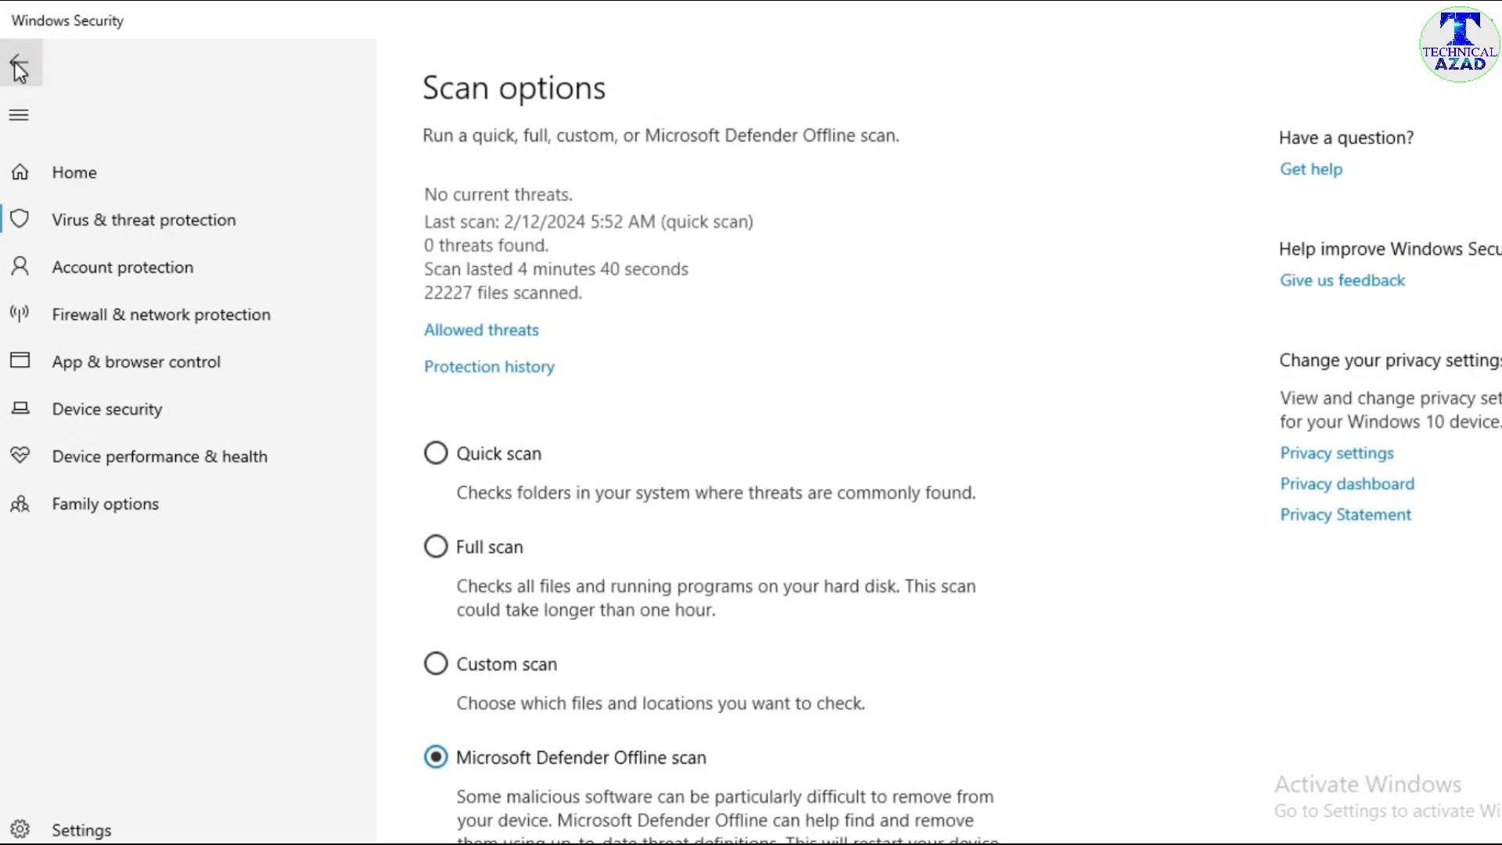
{"action": "left_click", "coordinate": [17, 61]}
{"action": "scroll", "coordinate": [518, 468], "scroll_direction": "down", "scroll_amount": 2}
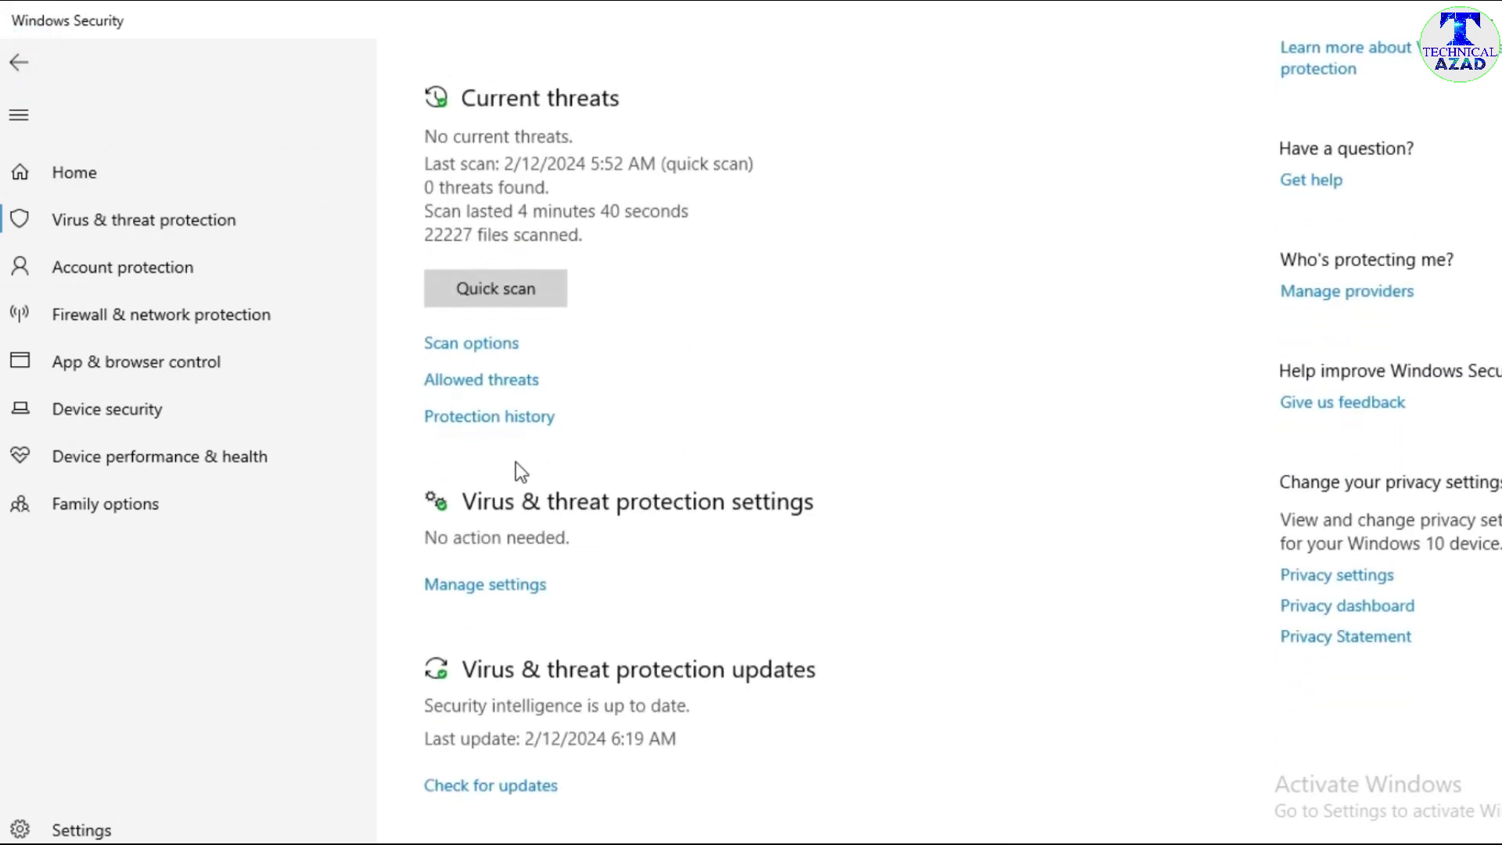
{"action": "scroll", "coordinate": [469, 434], "scroll_direction": "down", "scroll_amount": 3}
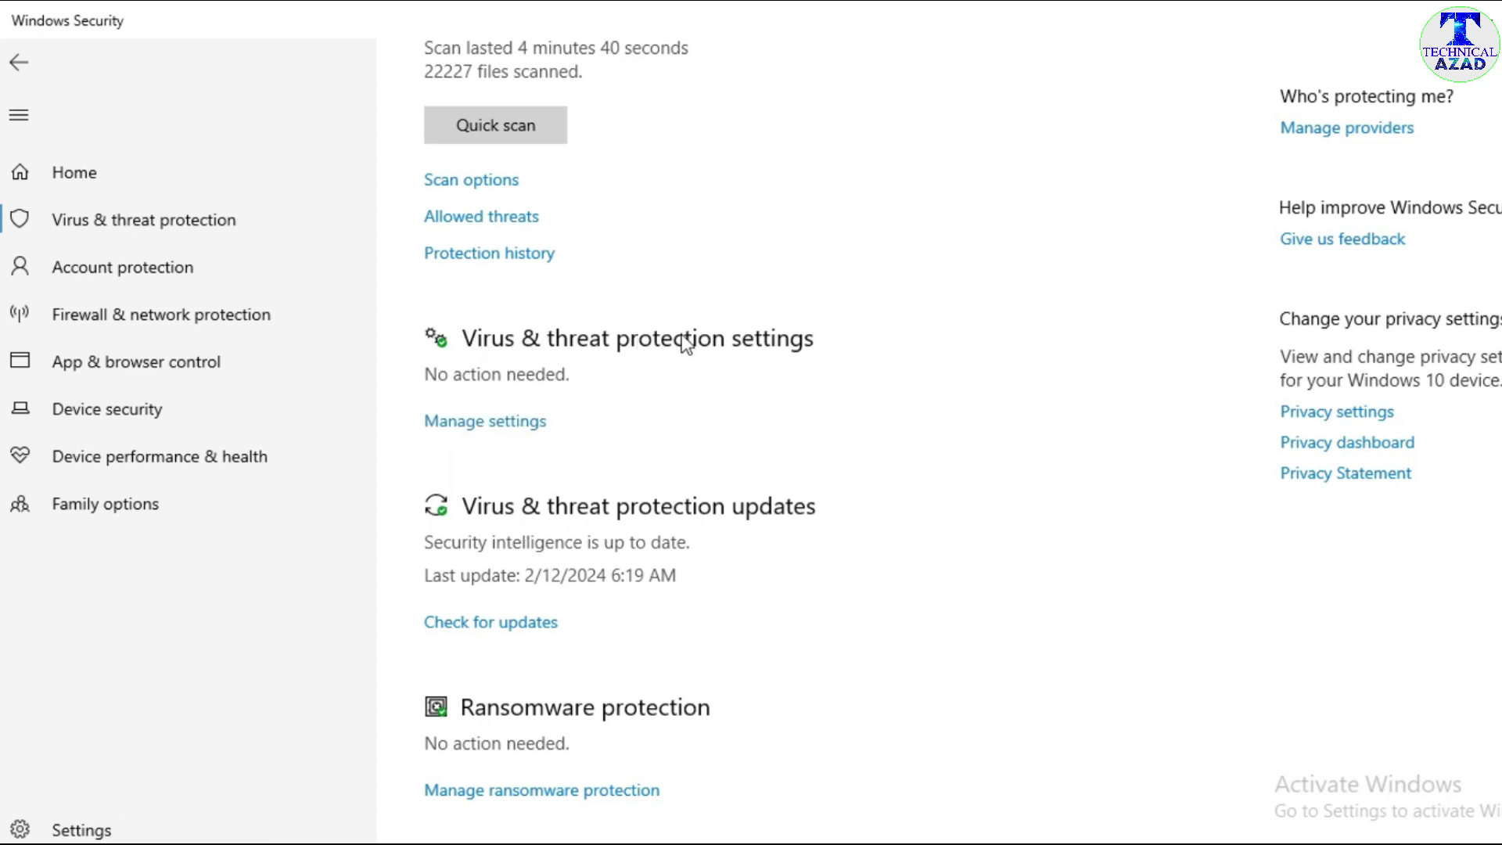
{"action": "left_click", "coordinate": [501, 424]}
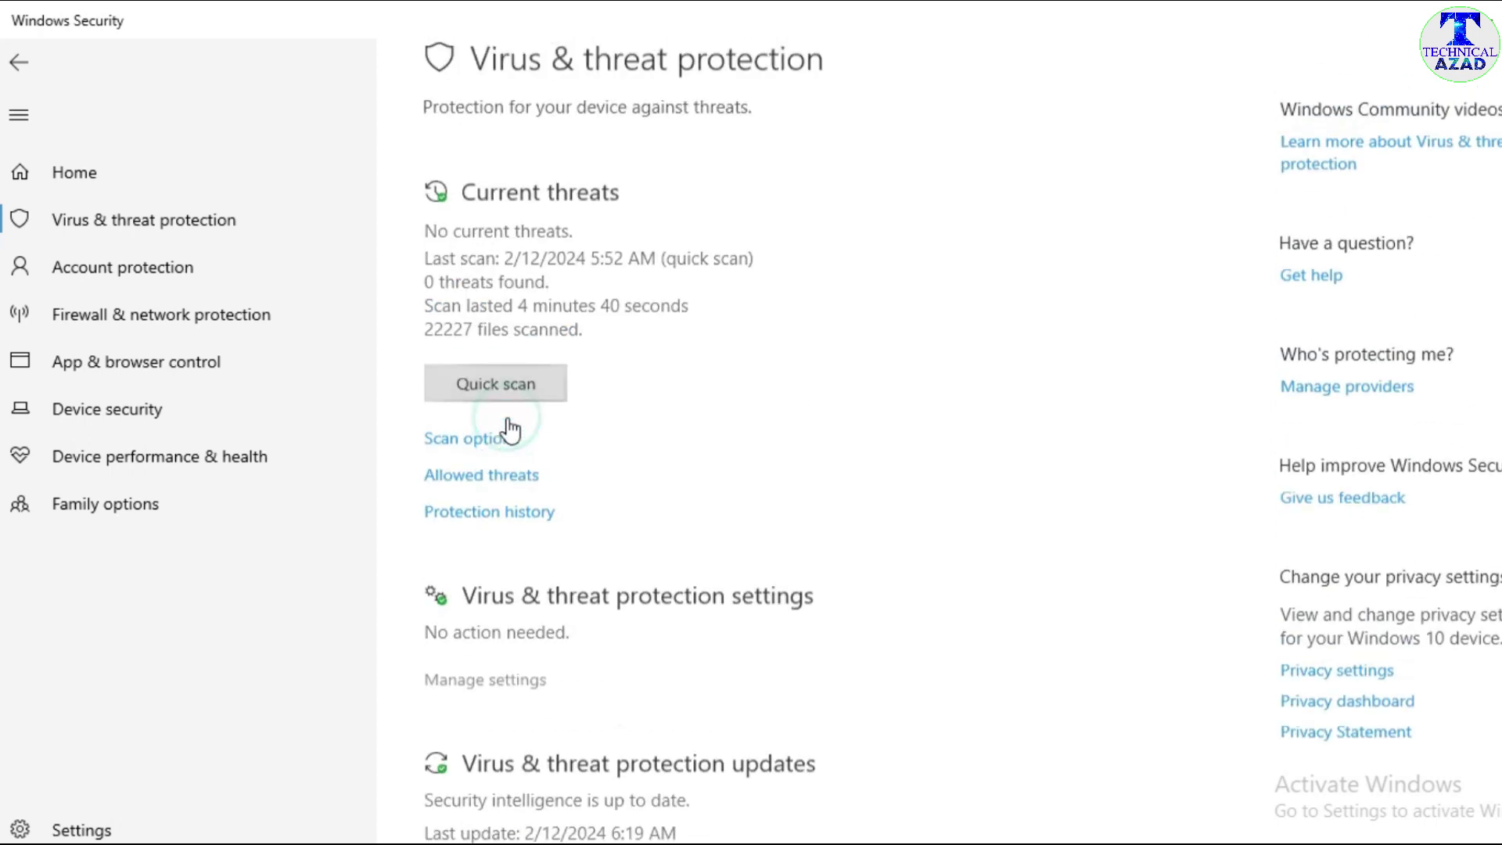
Examine the real-time protection, cloud-delivered protection, automatic sample submission, Tamper Protection and controlled folder access settings.
{"action": "scroll", "coordinate": [641, 396], "scroll_direction": "down", "scroll_amount": 2}
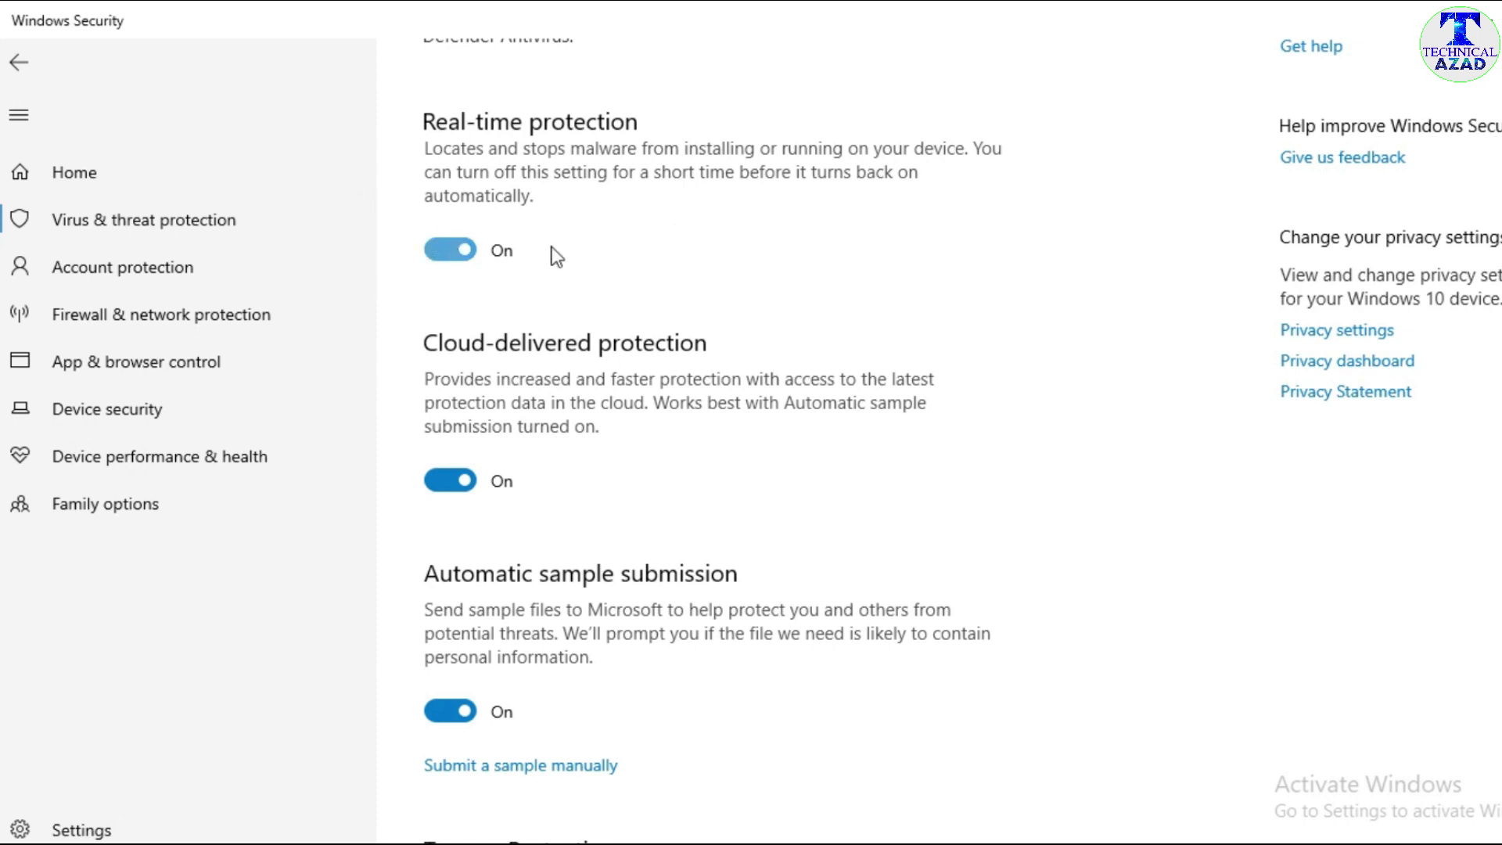
{"action": "scroll", "coordinate": [658, 278], "scroll_direction": "down", "scroll_amount": 2}
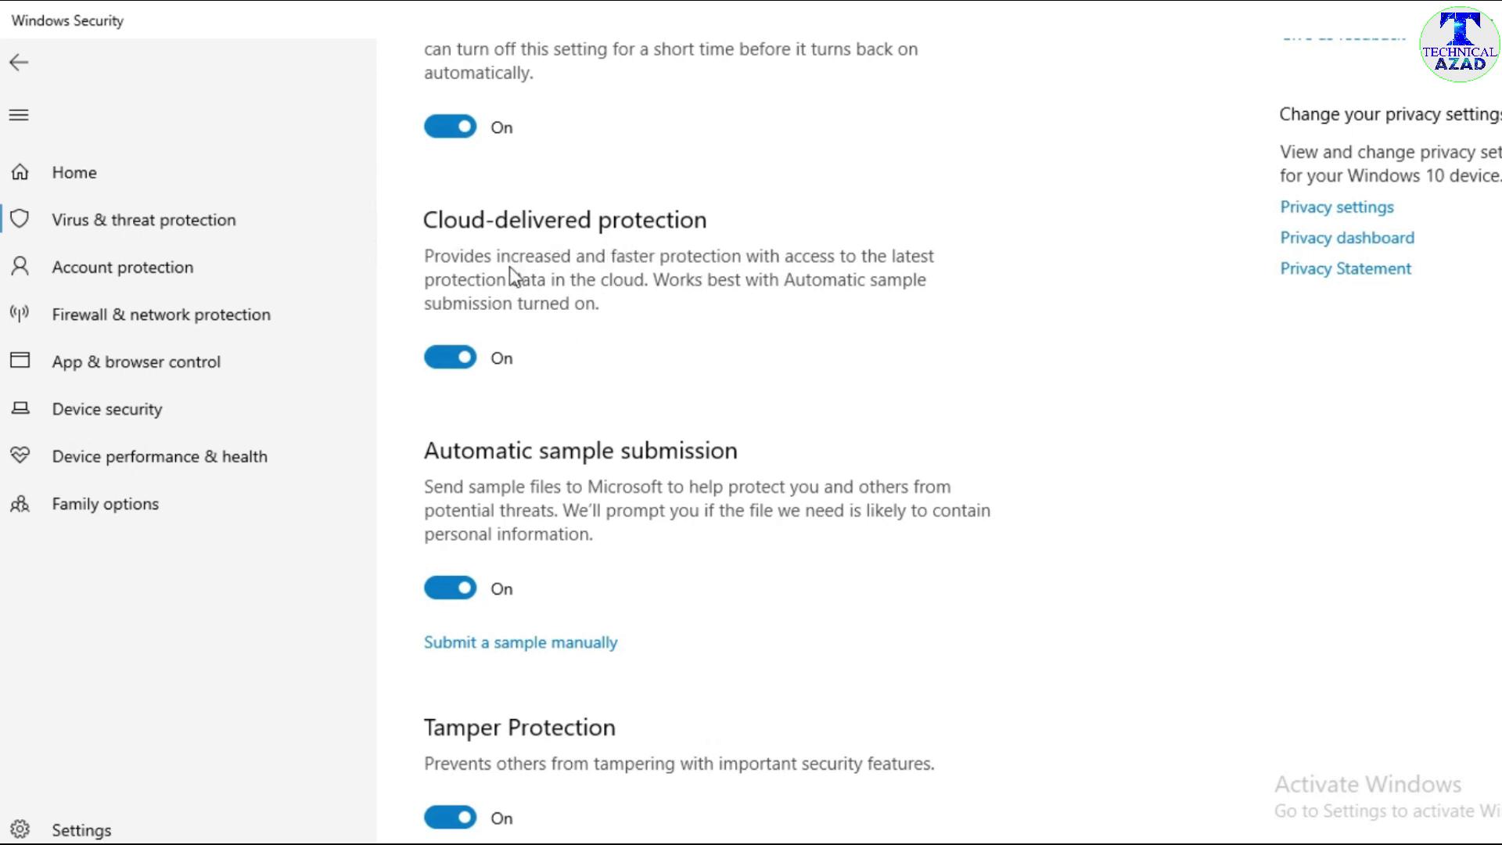
{"action": "scroll", "coordinate": [618, 361], "scroll_direction": "down", "scroll_amount": 2}
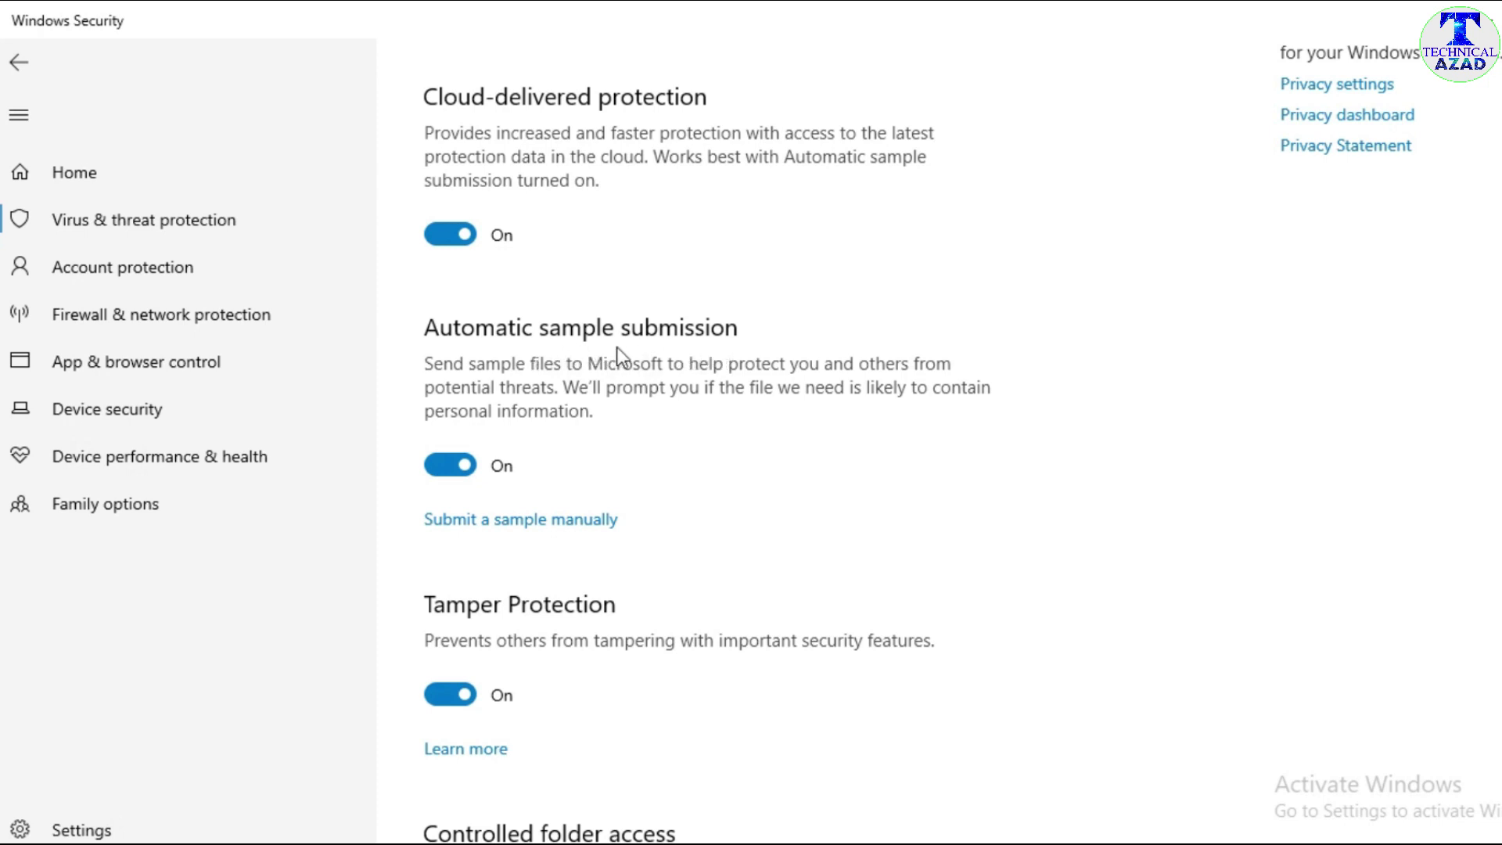
{"action": "scroll", "coordinate": [678, 349], "scroll_direction": "down", "scroll_amount": 2}
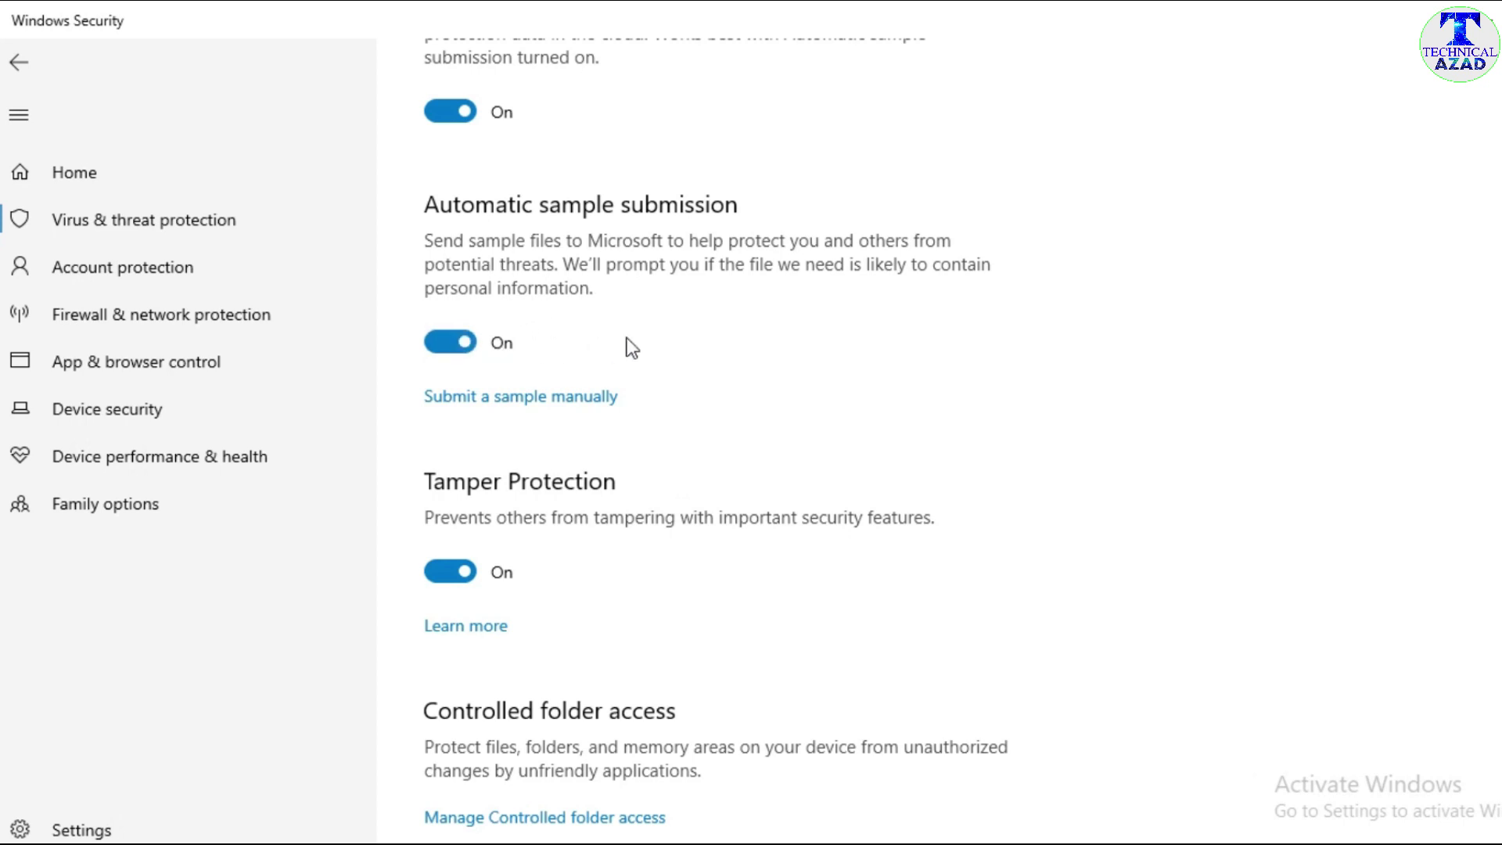
{"action": "scroll", "coordinate": [631, 347], "scroll_direction": "down", "scroll_amount": 2}
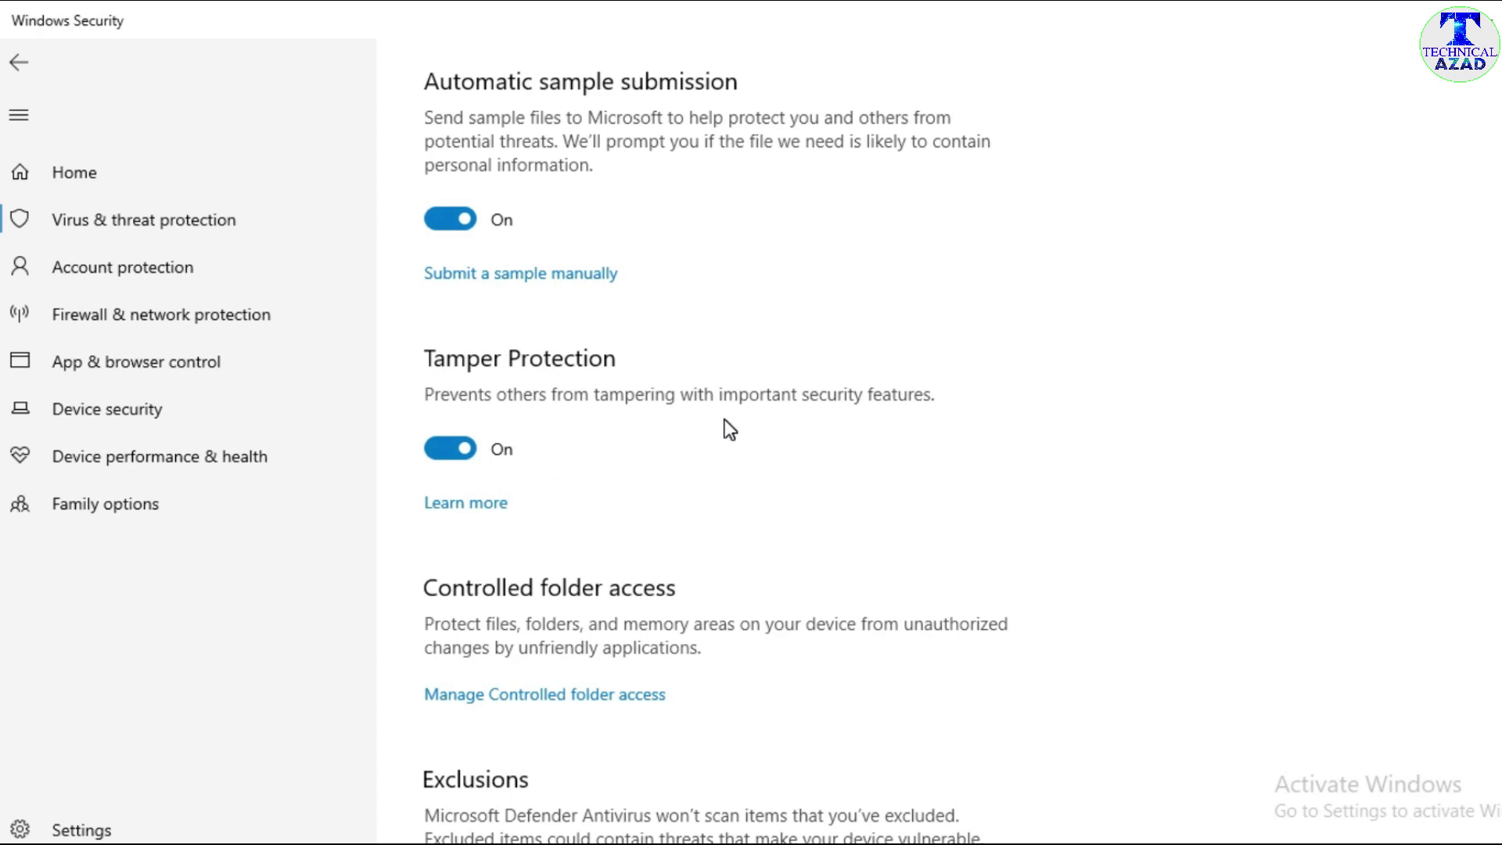
{"action": "scroll", "coordinate": [727, 423], "scroll_direction": "up", "scroll_amount": 2}
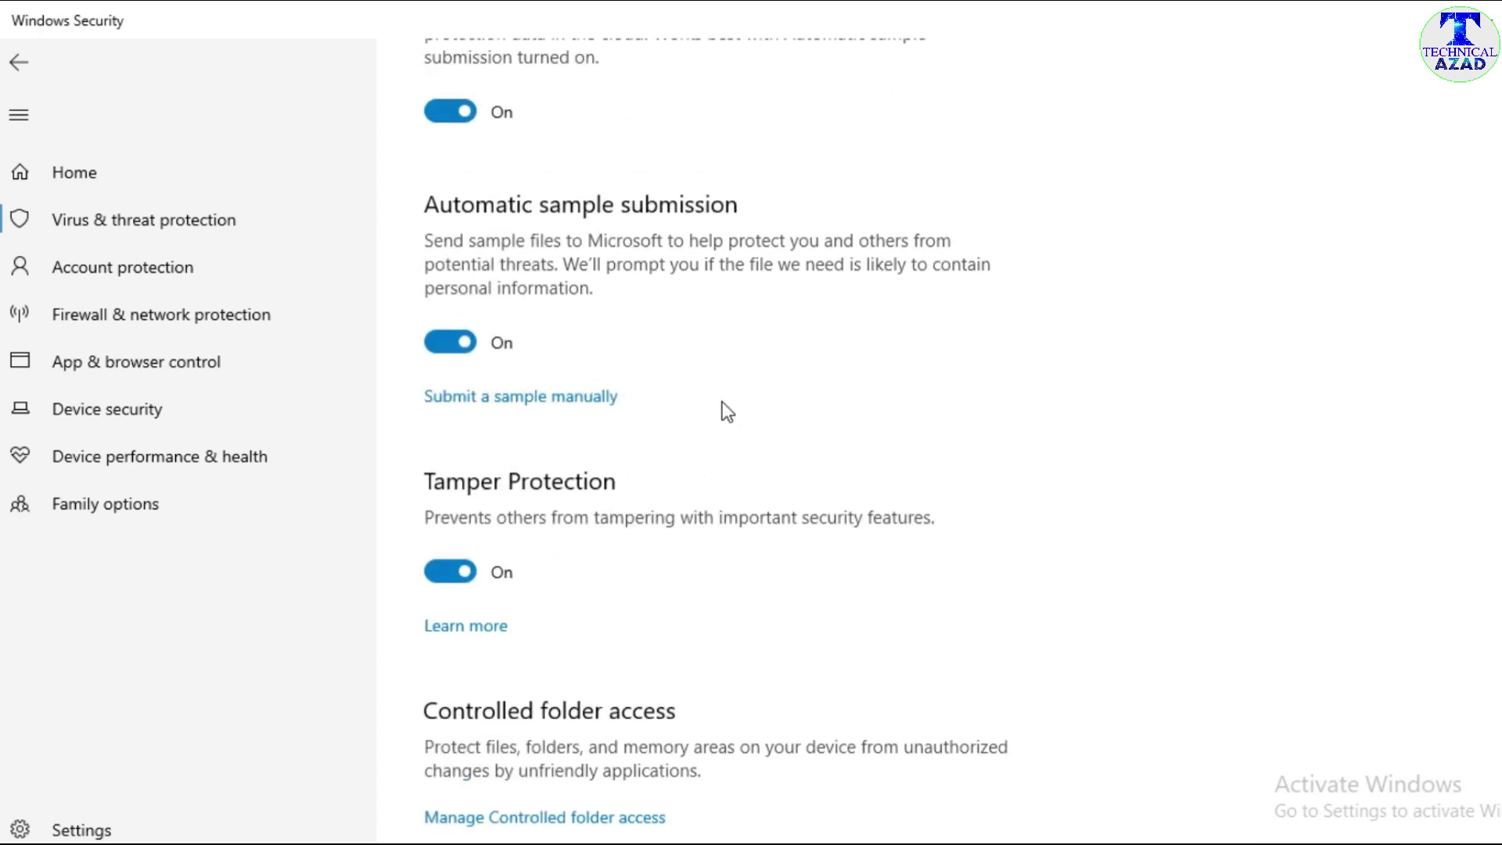
Look back over the virus & threat protection settings and return to the Virus & threat protection page.
{"action": "scroll", "coordinate": [677, 406], "scroll_direction": "up", "scroll_amount": 2}
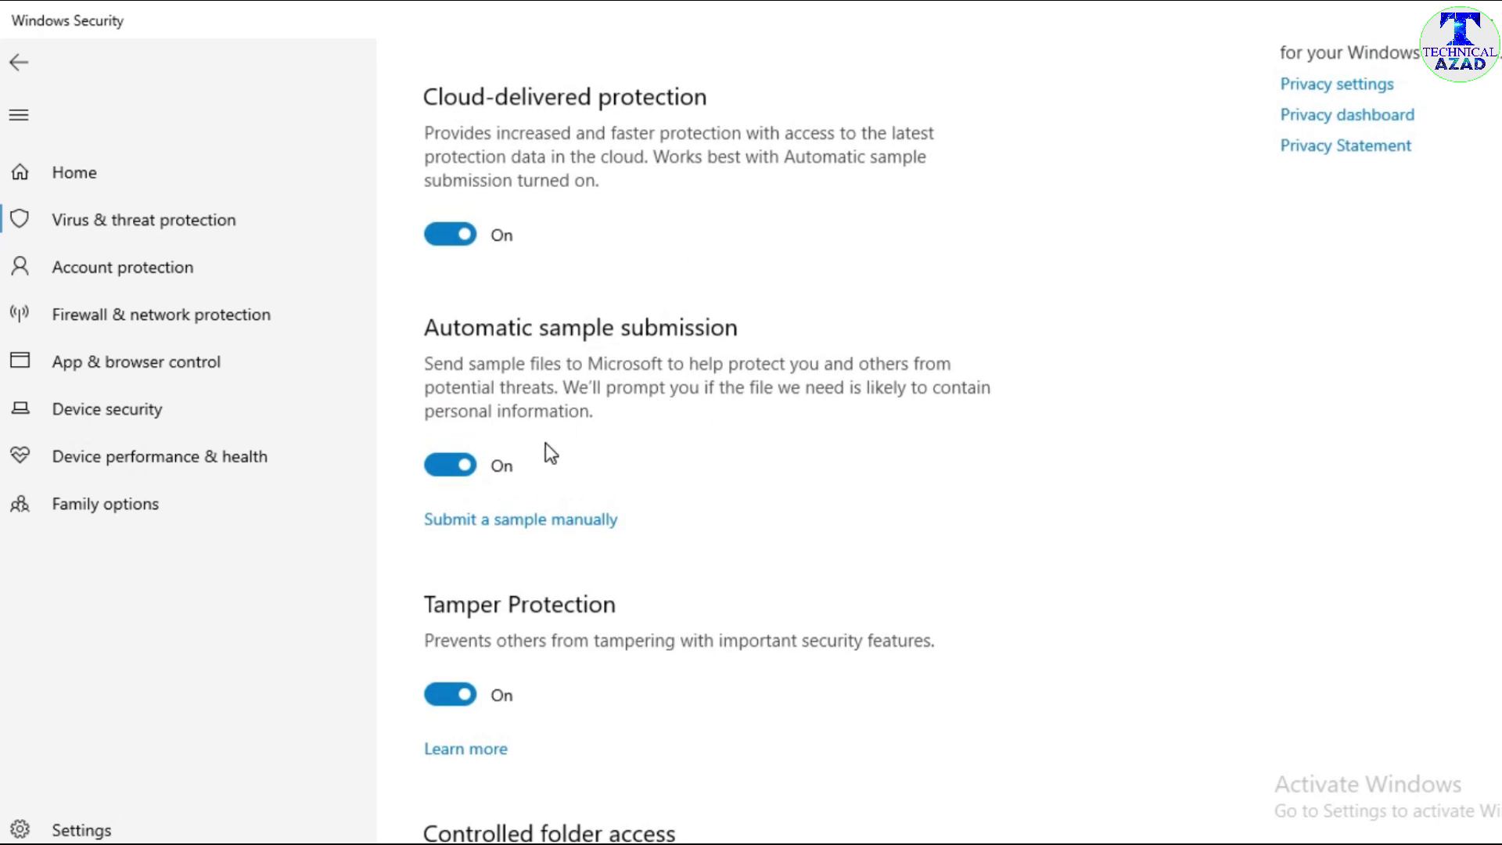
{"action": "scroll", "coordinate": [579, 448], "scroll_direction": "up", "scroll_amount": 3}
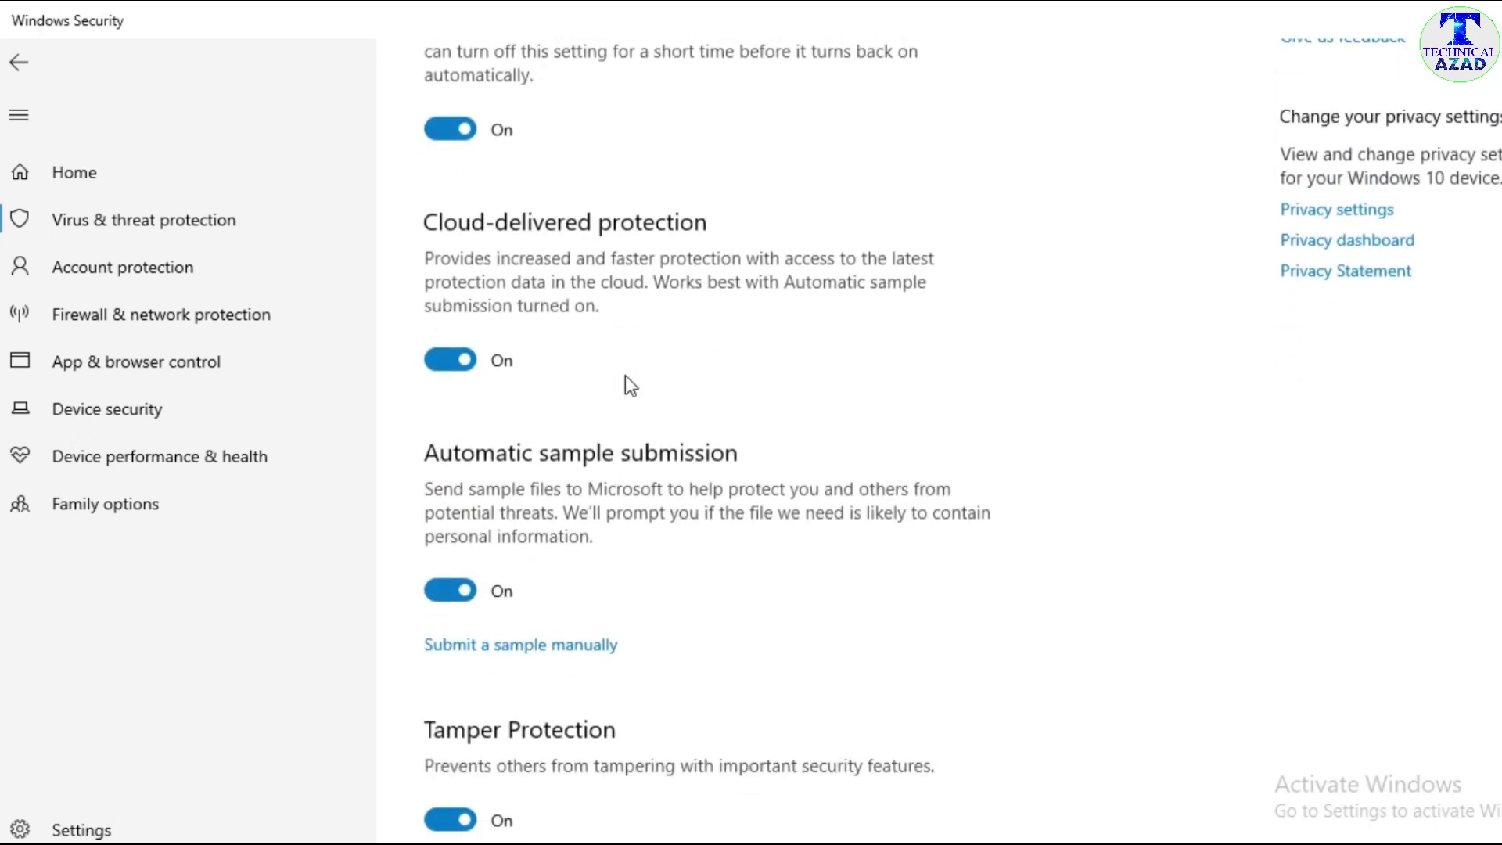
{"action": "scroll", "coordinate": [635, 404], "scroll_direction": "up", "scroll_amount": 1}
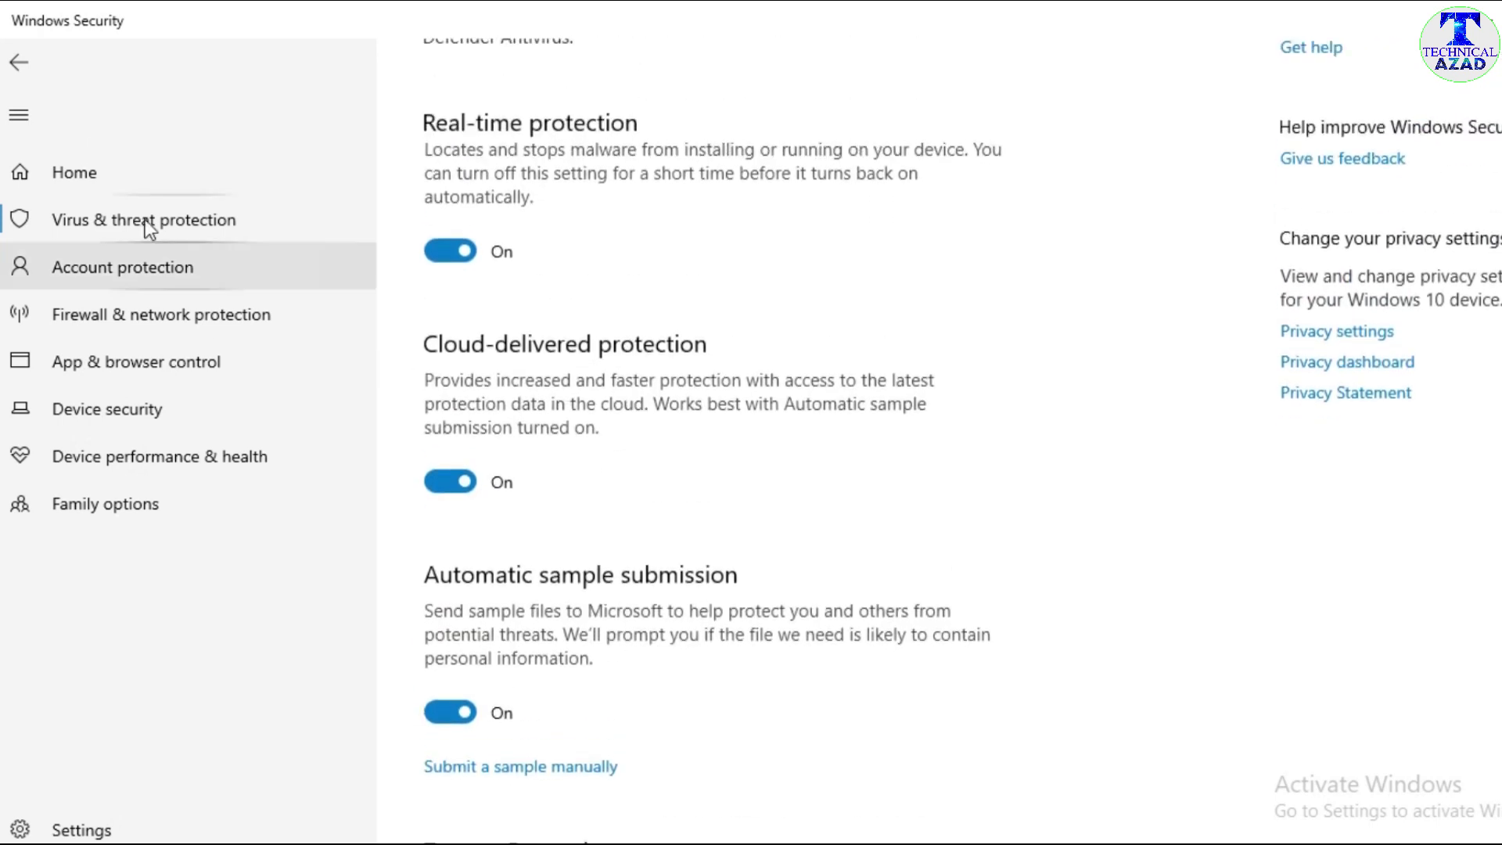
{"action": "left_click", "coordinate": [17, 69]}
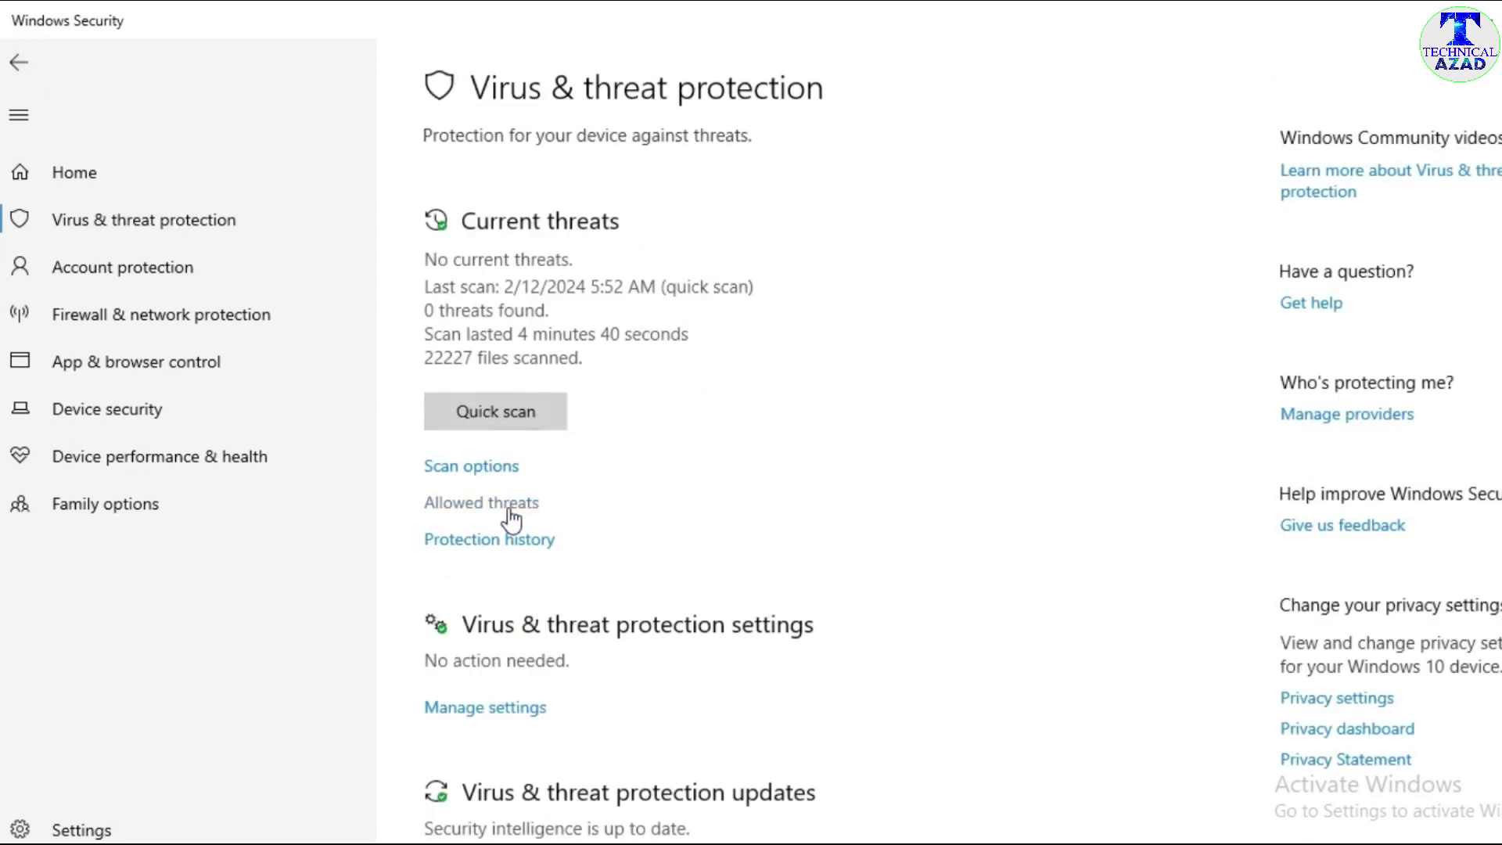
Open the protection updates page and check for security intelligence updates.
{"action": "scroll", "coordinate": [634, 595], "scroll_direction": "down", "scroll_amount": 1}
{"action": "scroll", "coordinate": [634, 594], "scroll_direction": "down", "scroll_amount": 2}
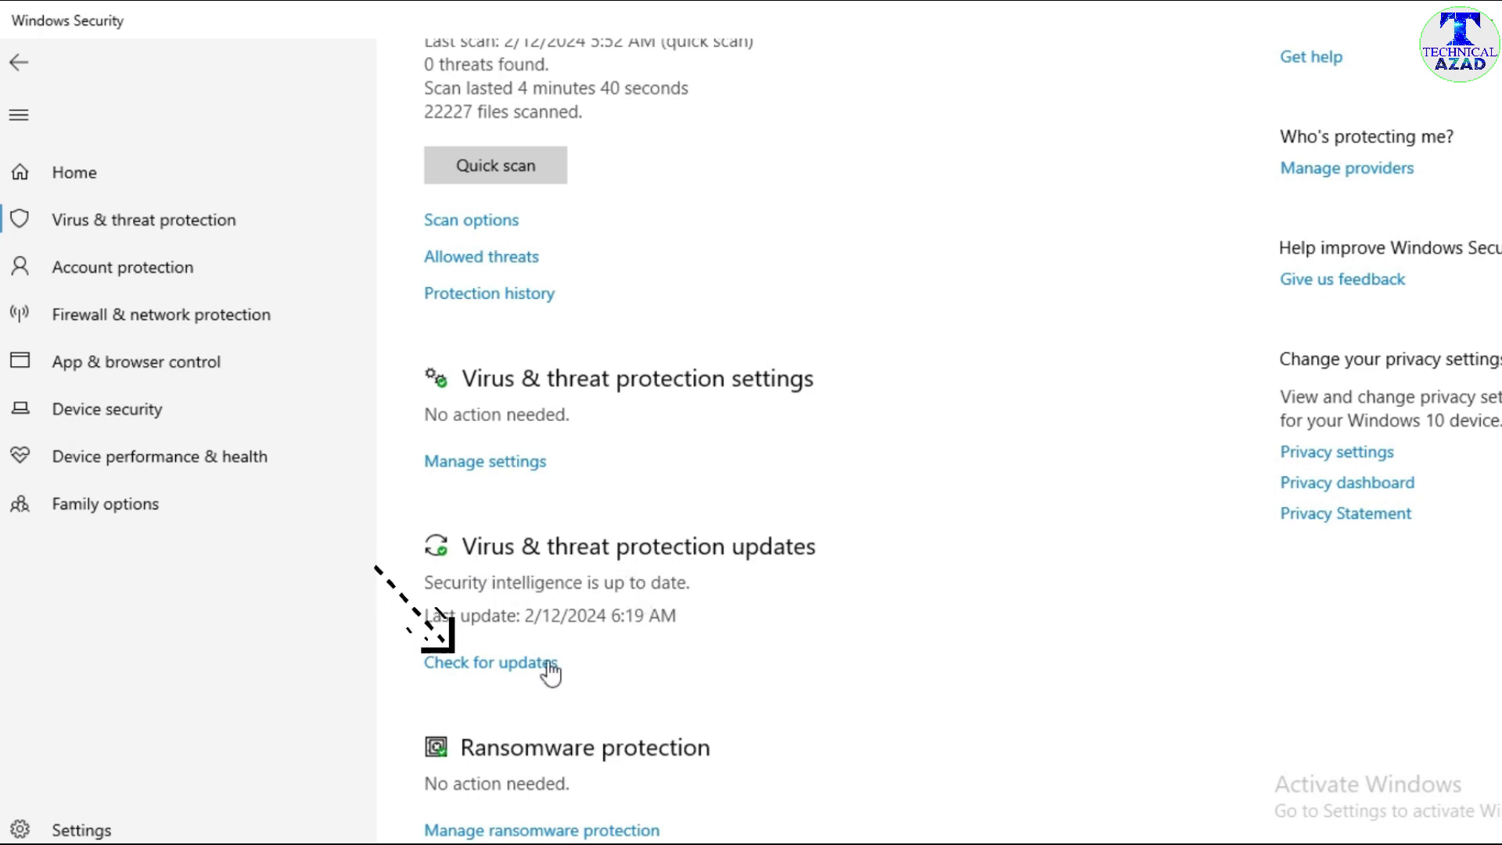
{"action": "left_click", "coordinate": [448, 664]}
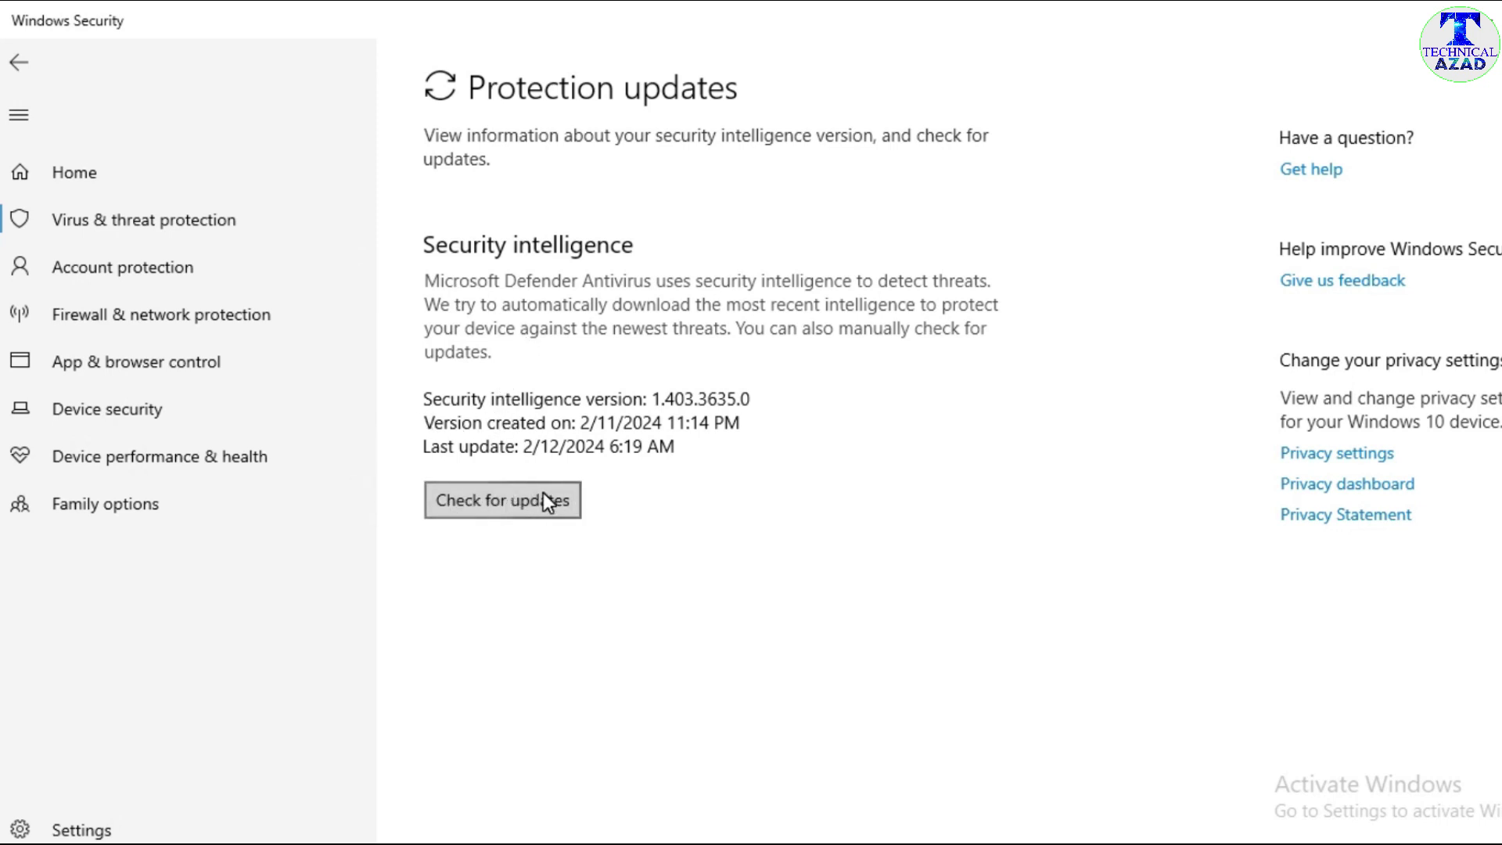
{"action": "left_click", "coordinate": [504, 510]}
Return to the Virus & threat protection page, open the ransomware protection settings and turn on Controlled folder access.
{"action": "left_click", "coordinate": [22, 69]}
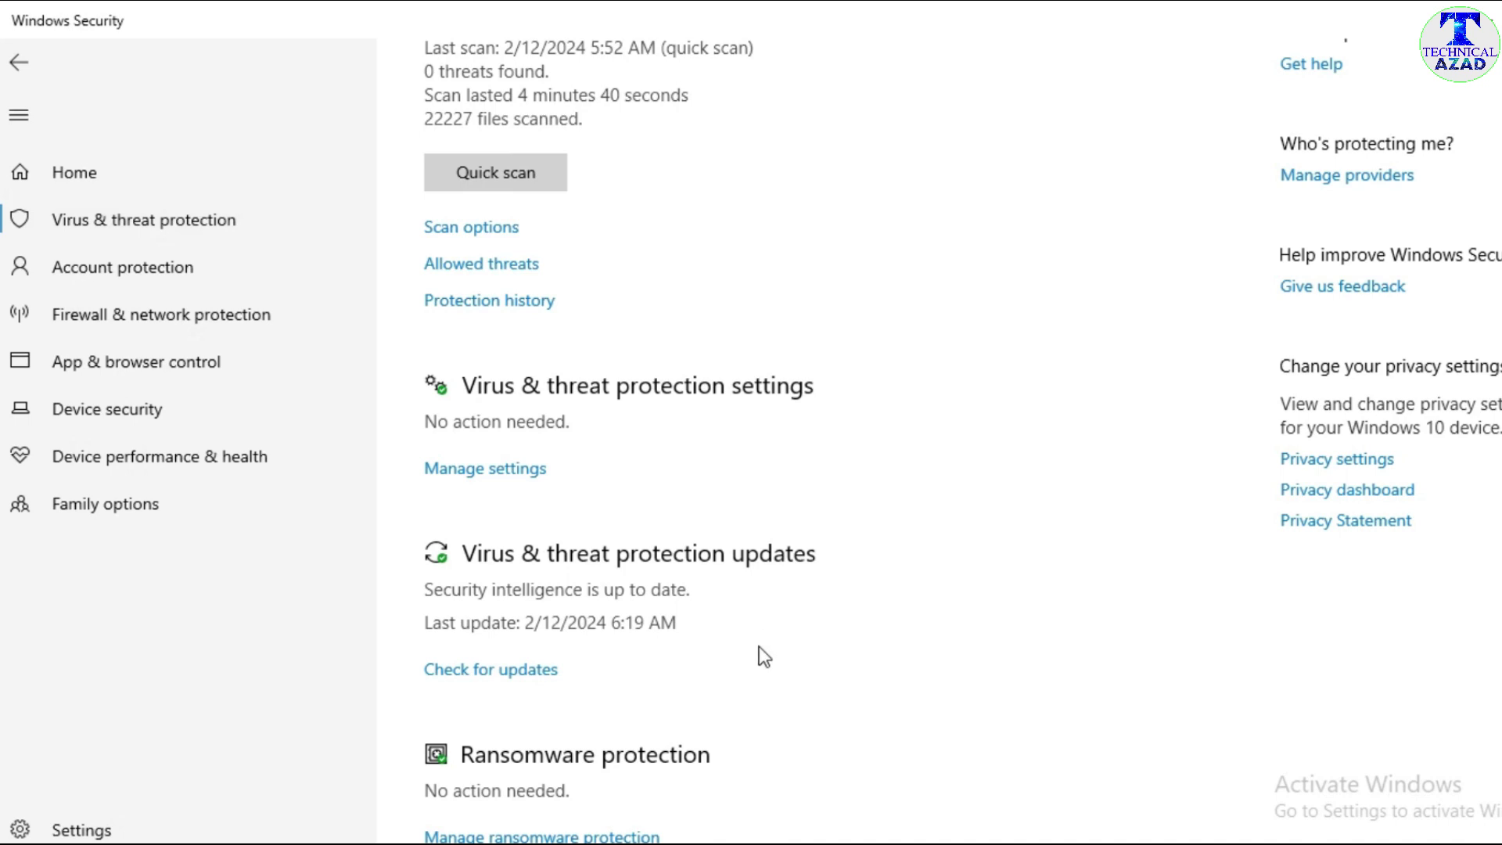
{"action": "scroll", "coordinate": [757, 646], "scroll_direction": "down", "scroll_amount": 1}
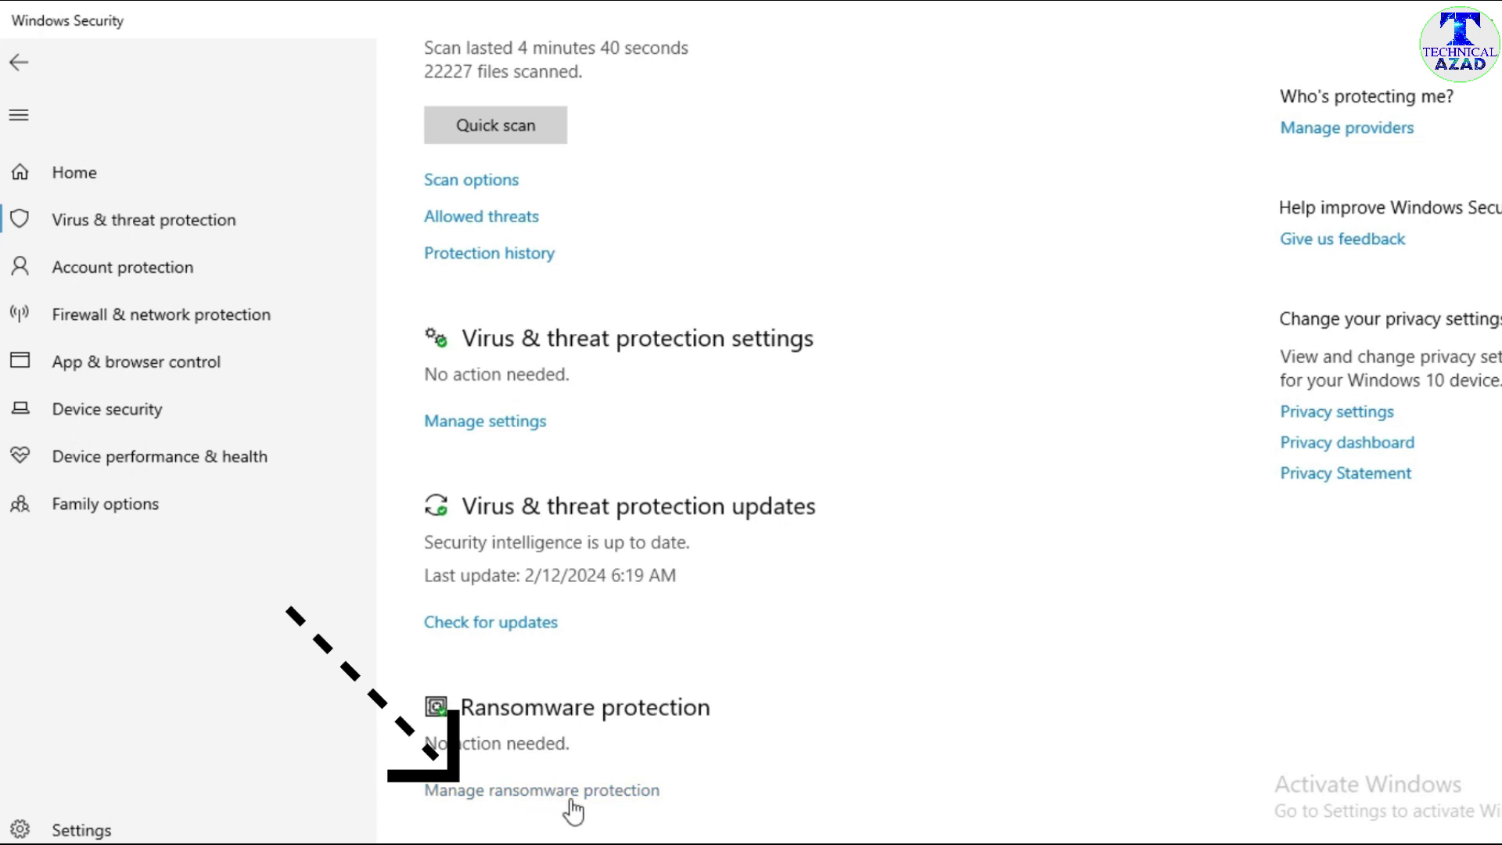
{"action": "left_click", "coordinate": [515, 792]}
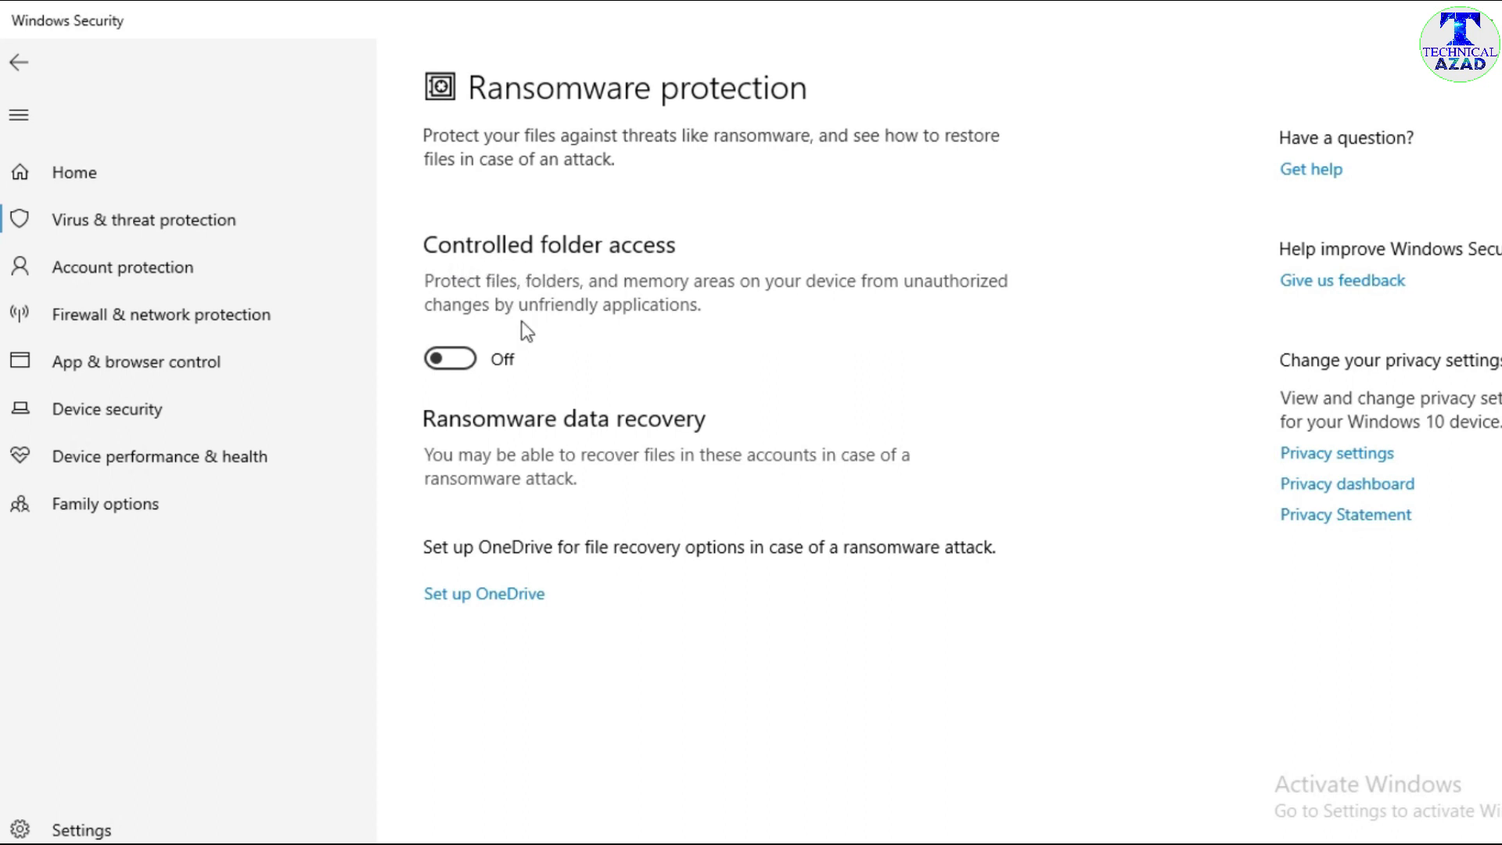
{"action": "left_click", "coordinate": [460, 362]}
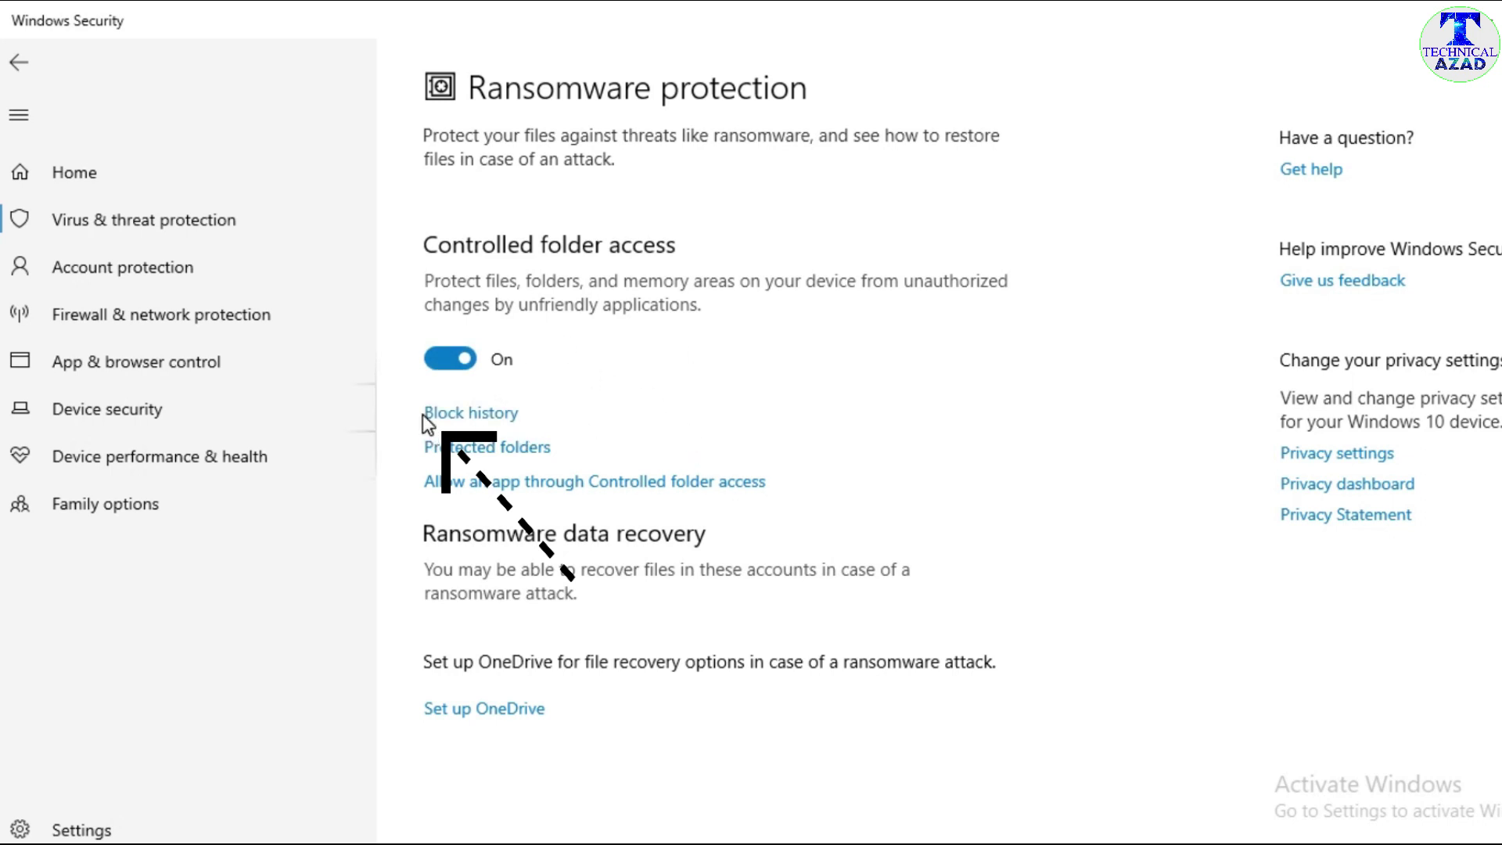
View the block history of Controlled folder access and open the list of protected folders.
{"action": "left_click", "coordinate": [490, 421]}
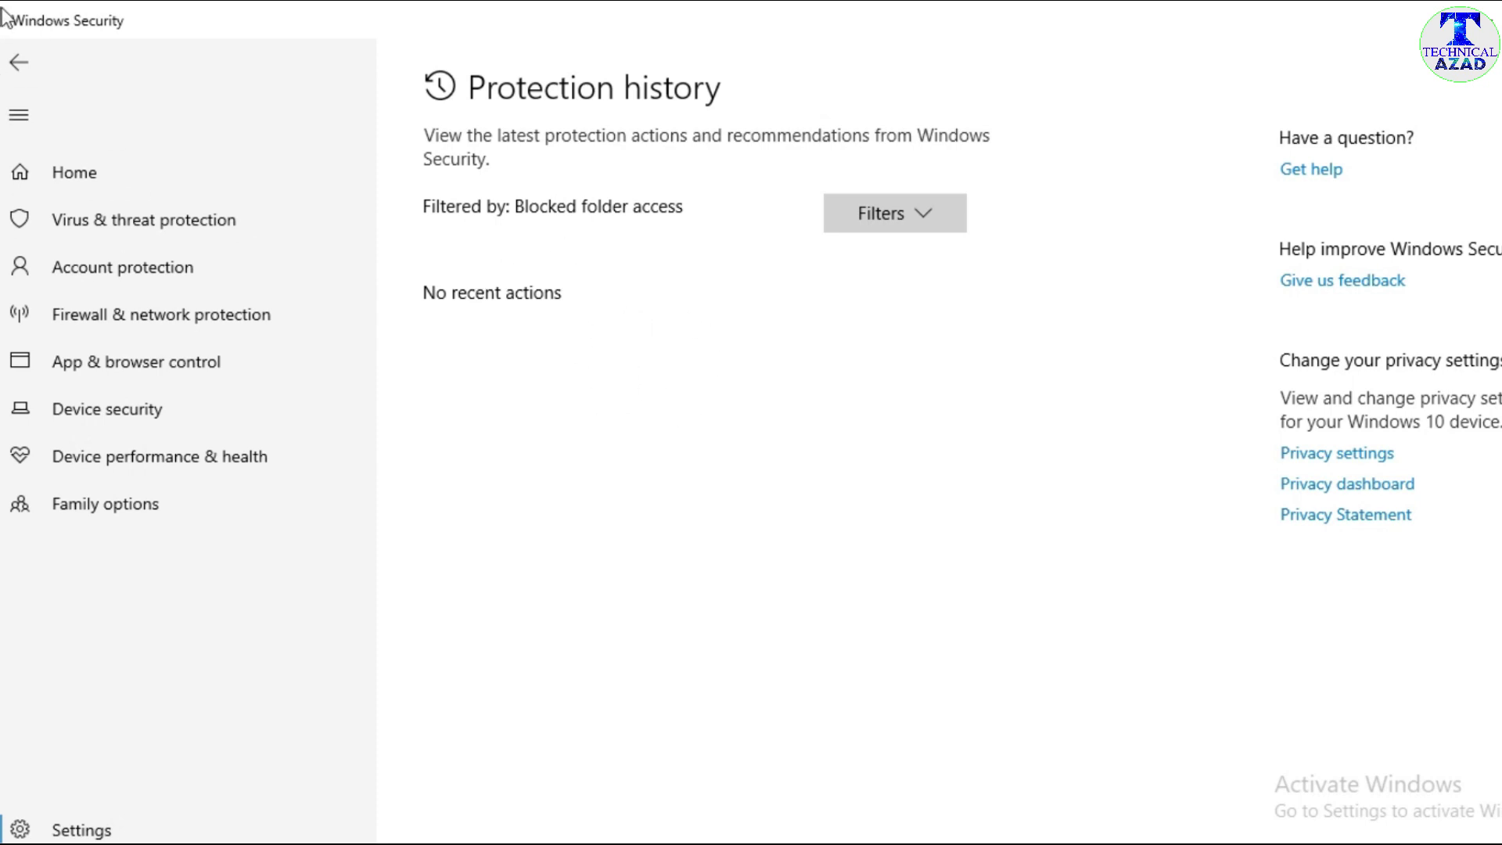
{"action": "left_click", "coordinate": [13, 65]}
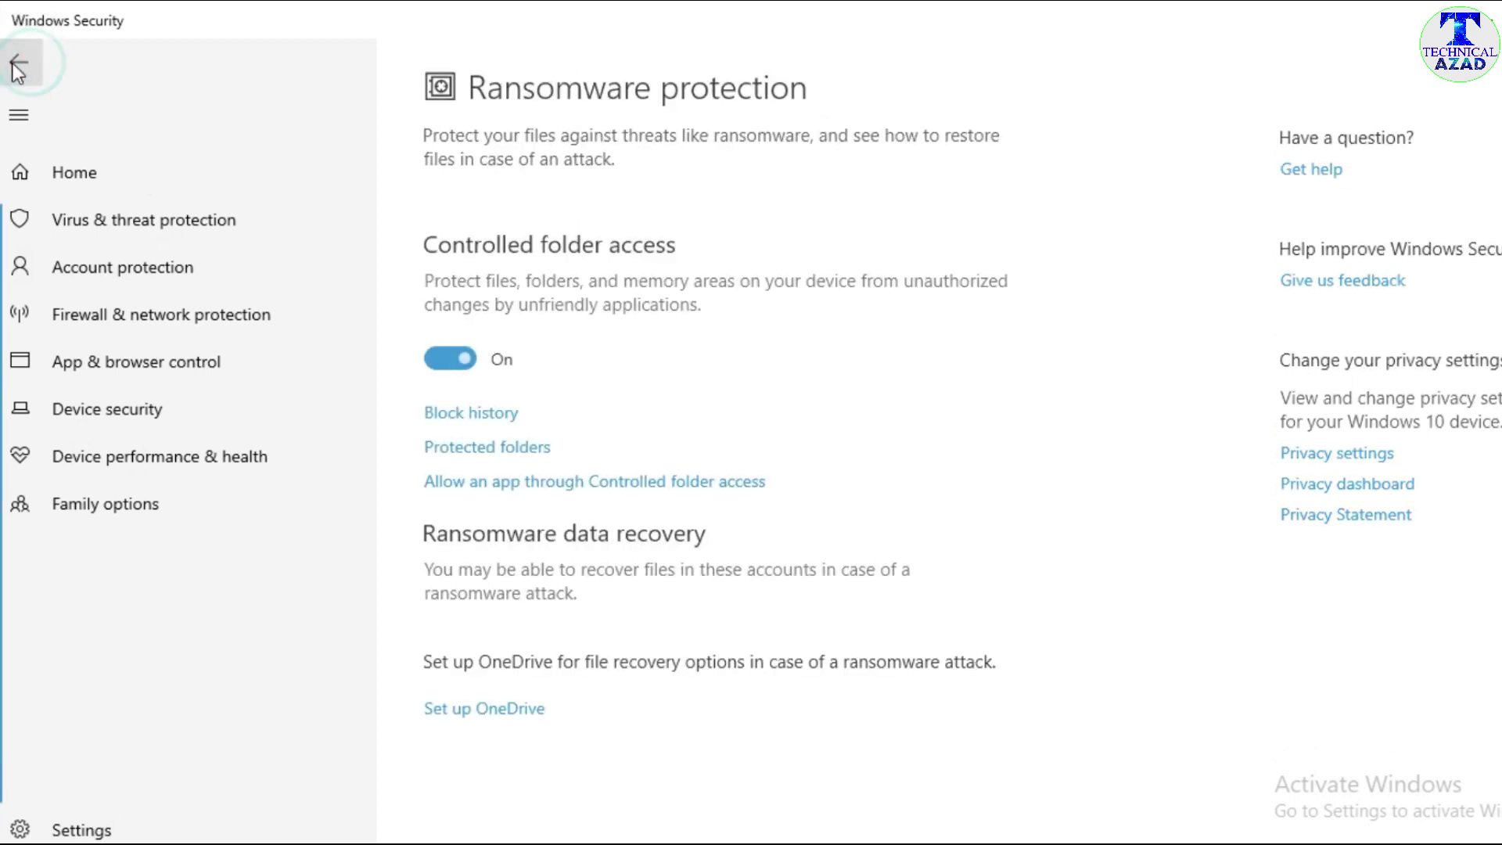
{"action": "left_click", "coordinate": [483, 452]}
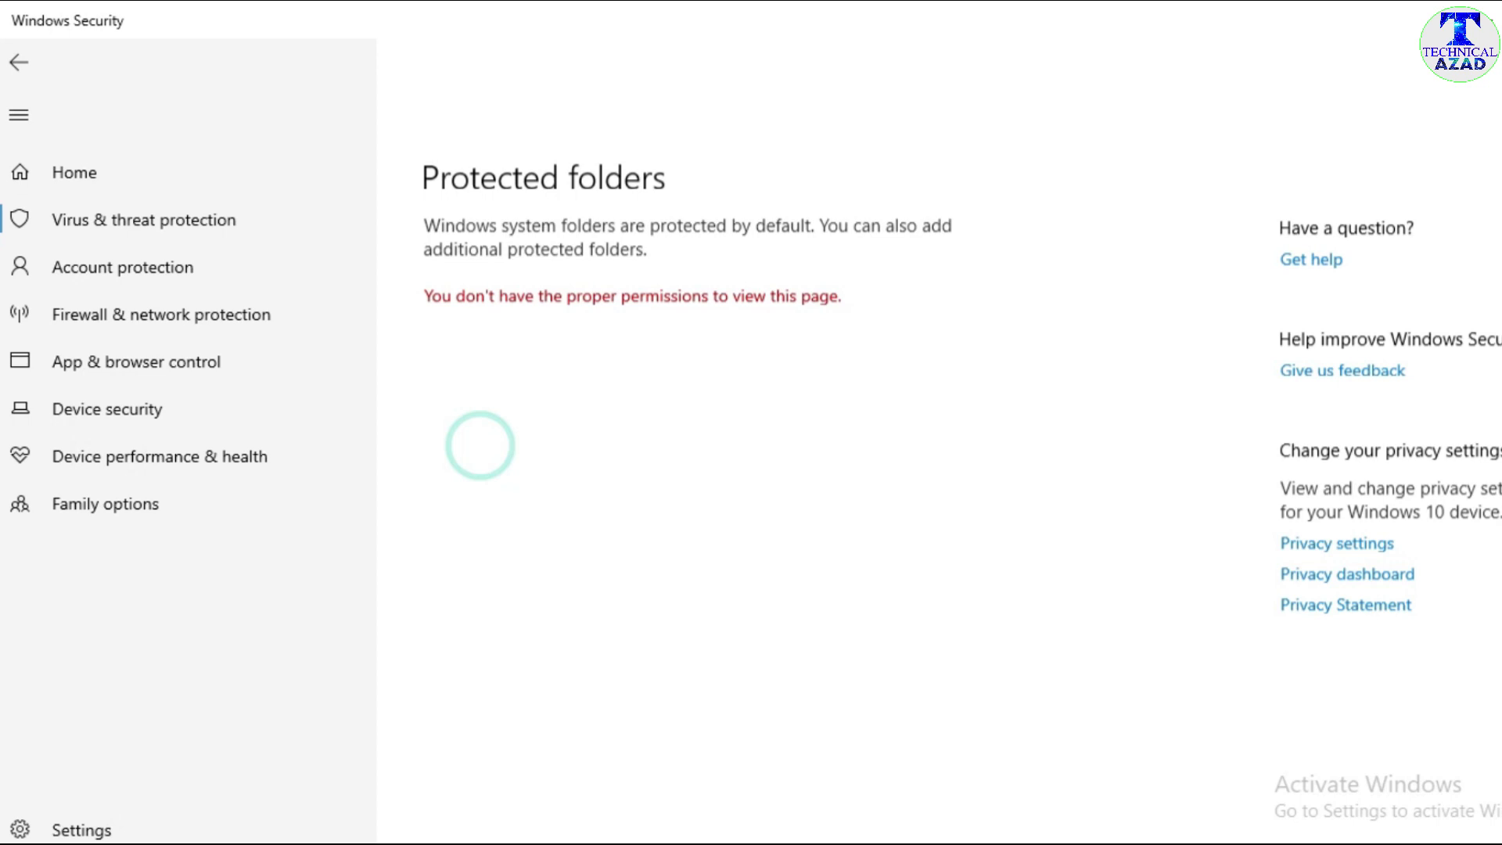
Examine the default protected folders, from Documents and Pictures to Videos, Music and Favorites.
{"action": "scroll", "coordinate": [607, 510], "scroll_direction": "down", "scroll_amount": 4}
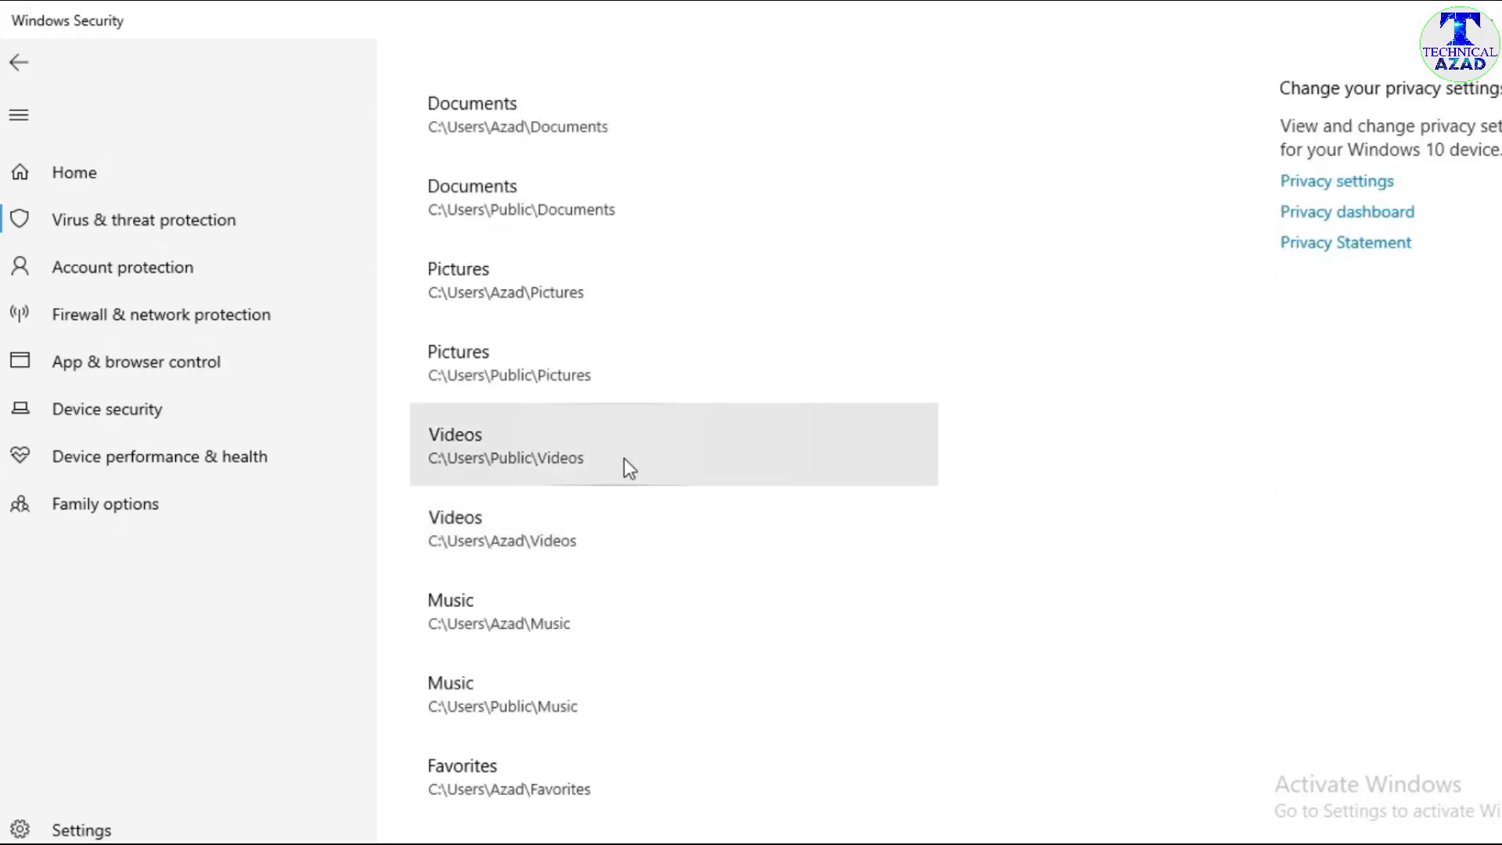
{"action": "scroll", "coordinate": [632, 456], "scroll_direction": "up", "scroll_amount": 1}
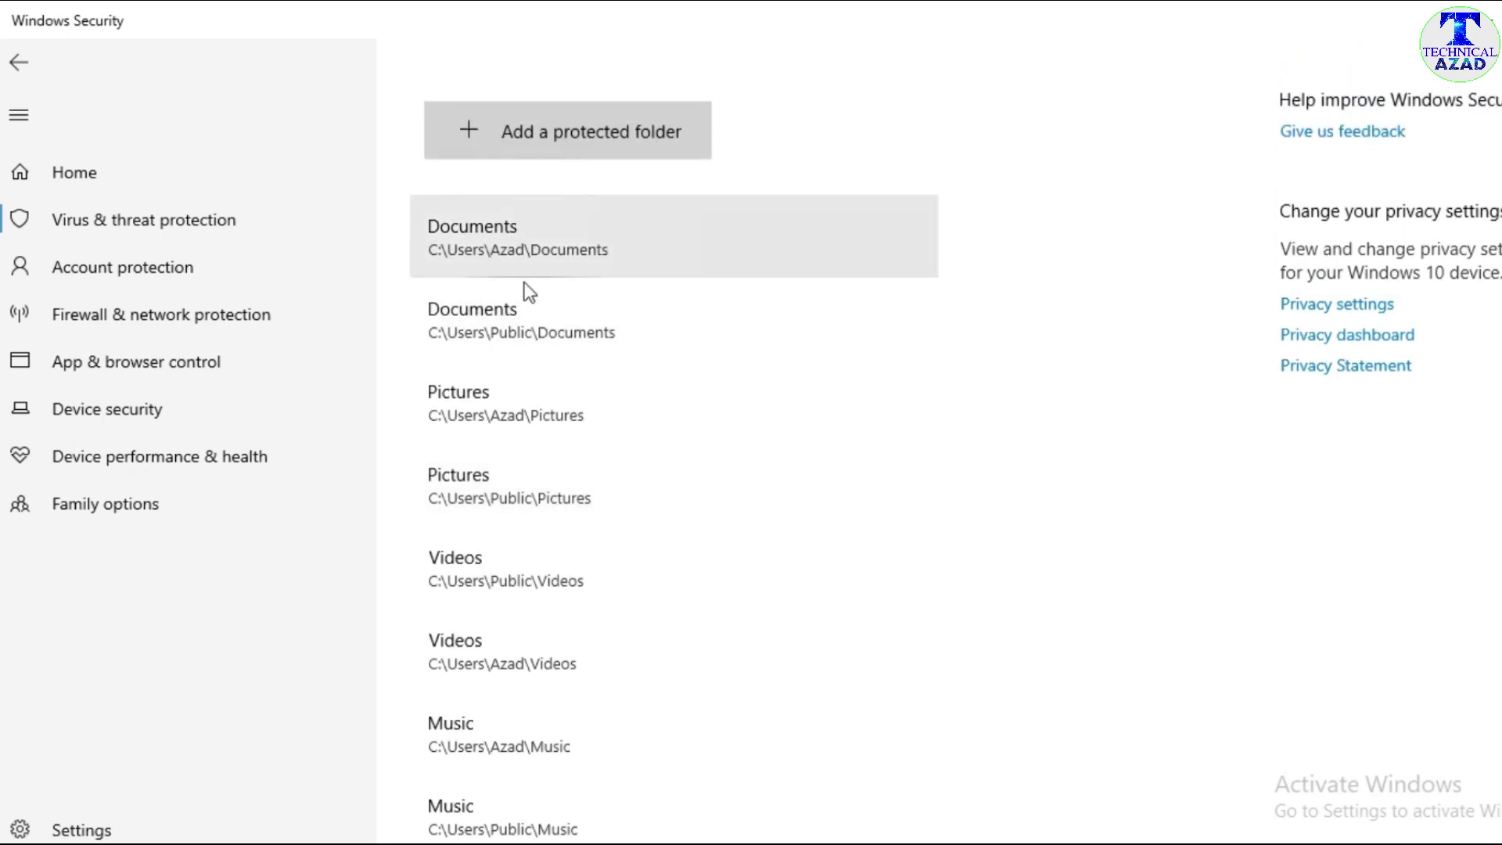
{"action": "scroll", "coordinate": [499, 671], "scroll_direction": "down", "scroll_amount": 2}
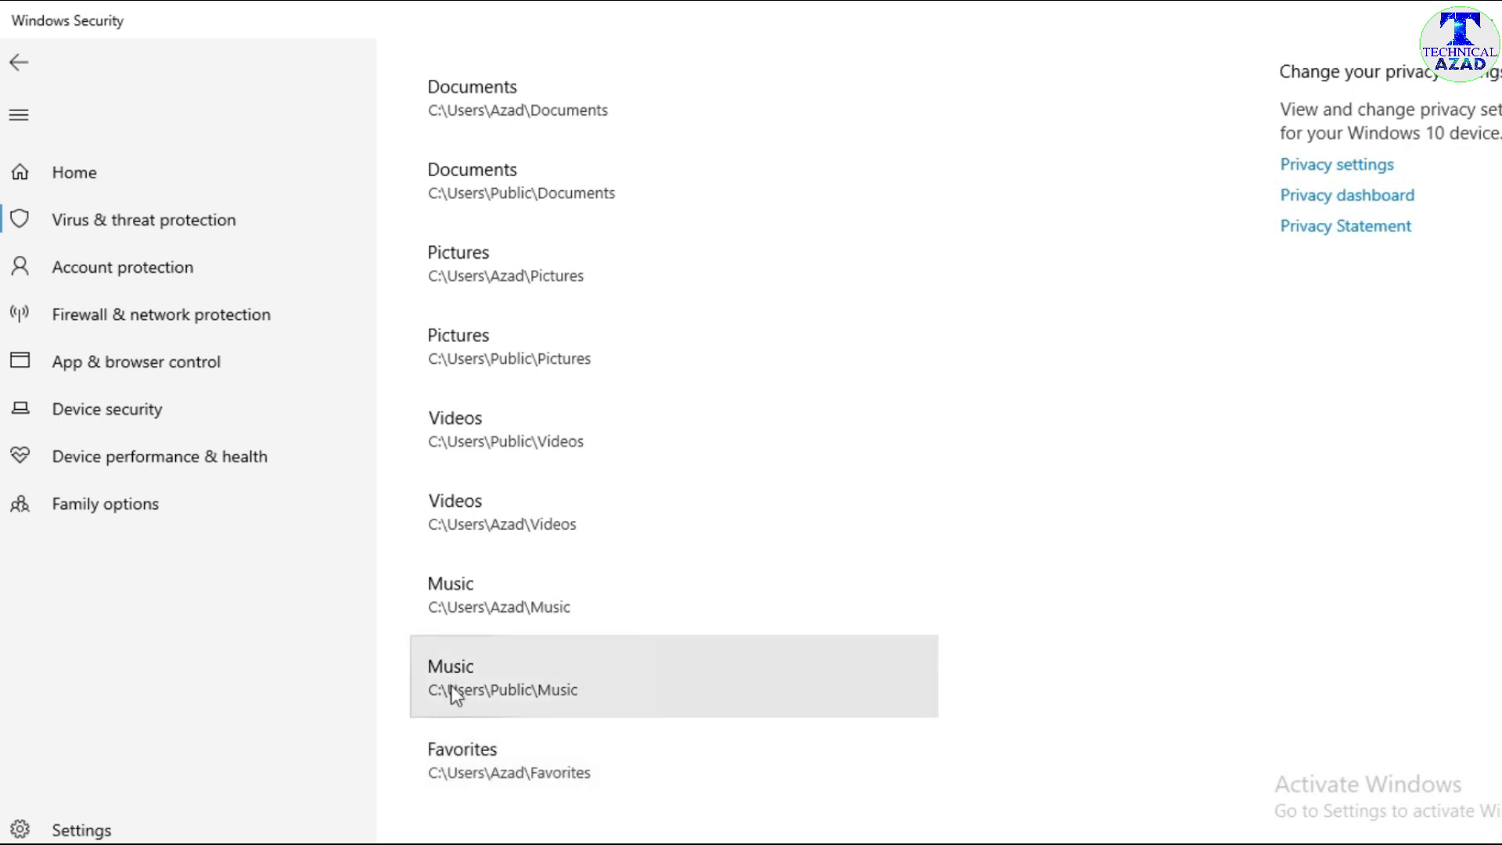
{"action": "scroll", "coordinate": [471, 603], "scroll_direction": "up", "scroll_amount": 2}
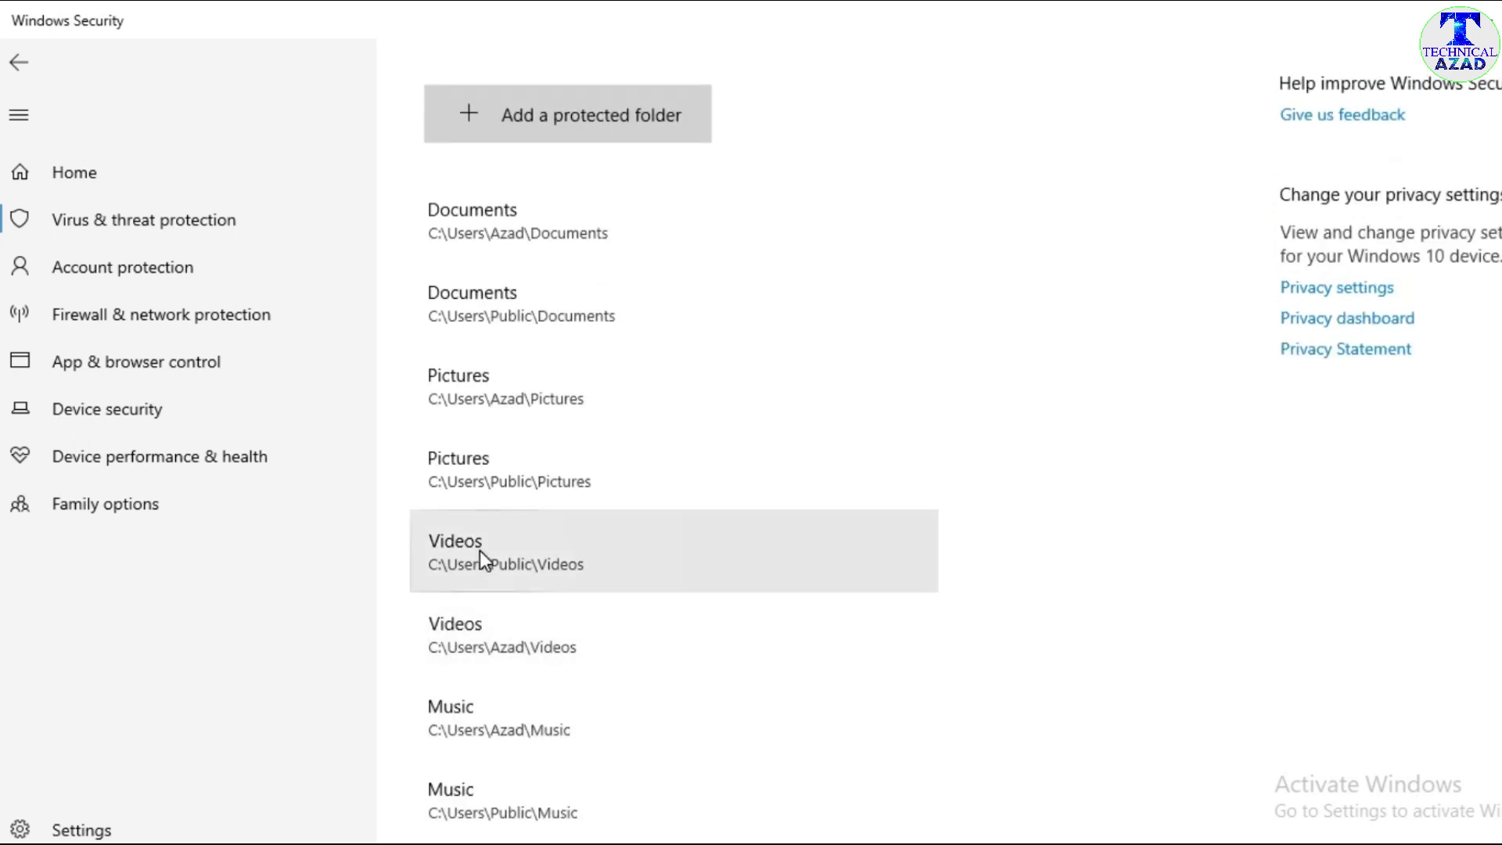
{"action": "scroll", "coordinate": [485, 579], "scroll_direction": "up", "scroll_amount": 2}
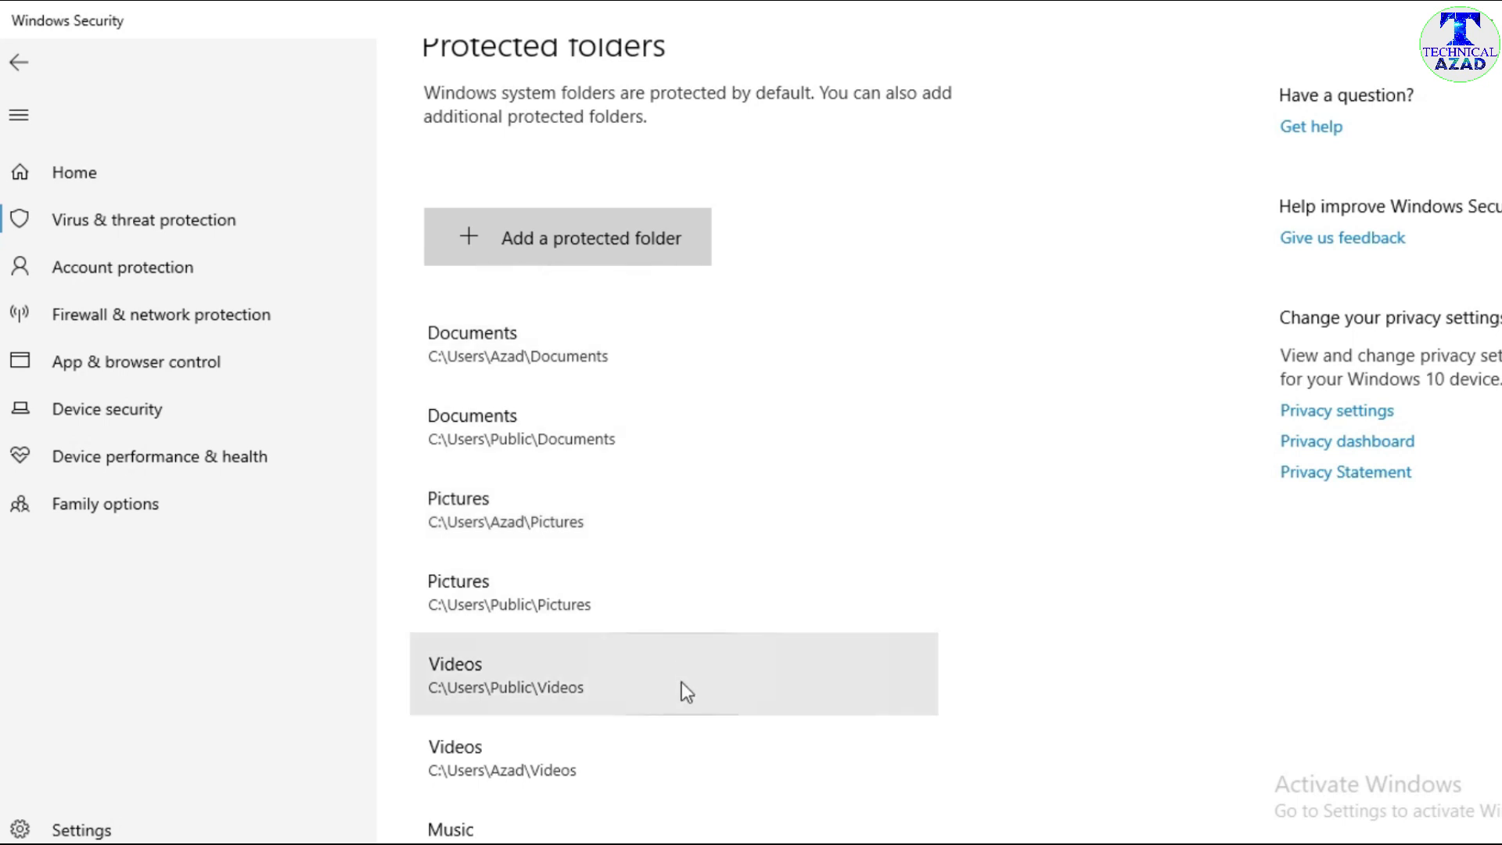
{"action": "scroll", "coordinate": [679, 684], "scroll_direction": "down", "scroll_amount": 3}
{"action": "scroll", "coordinate": [677, 683], "scroll_direction": "up", "scroll_amount": 3}
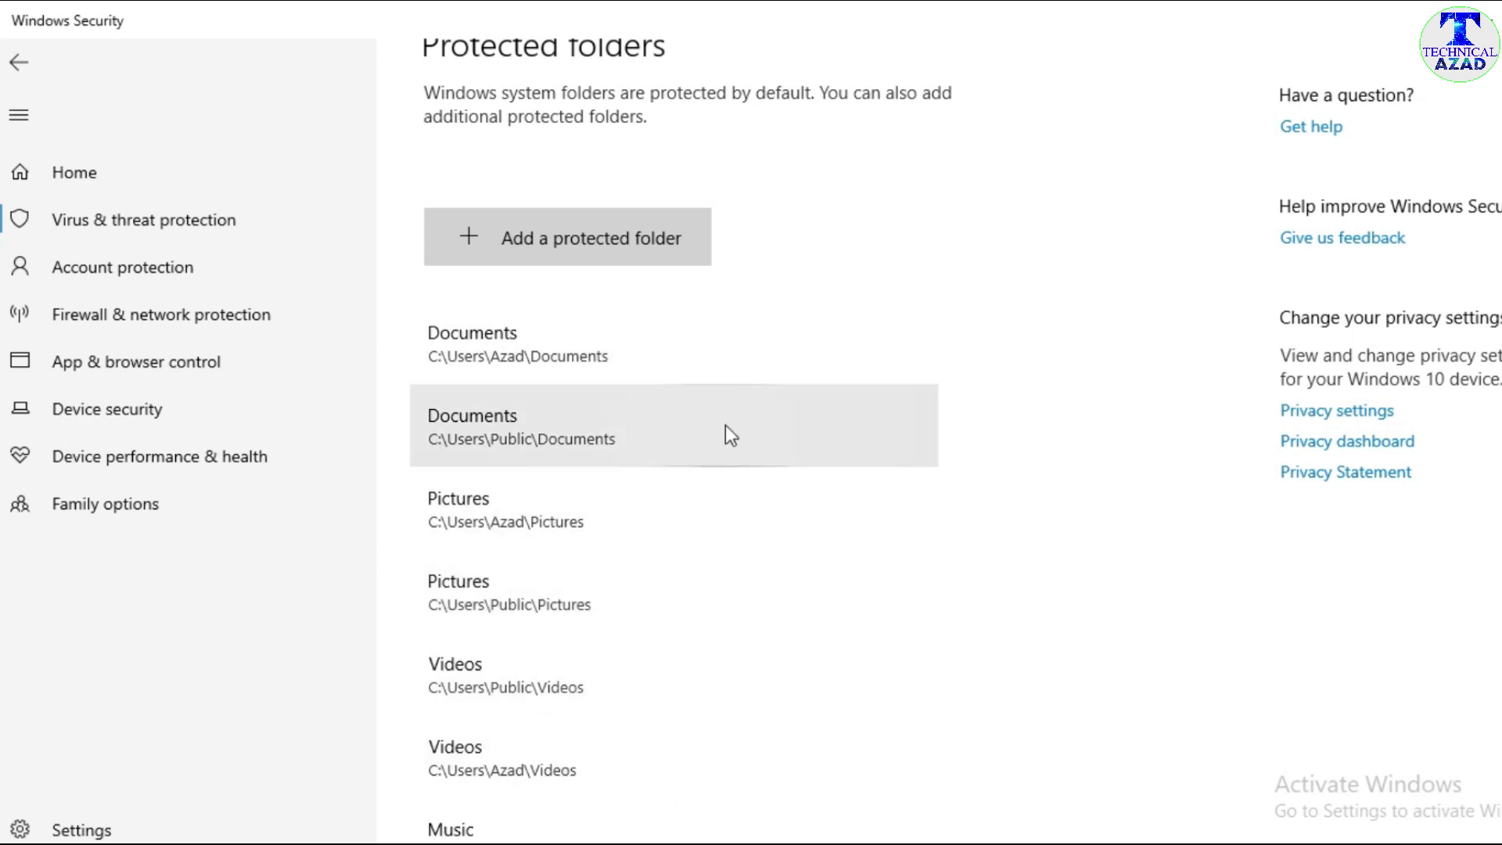
Add the VIP folder on Local Disk (D:) as a protected folder.
{"action": "left_click", "coordinate": [607, 237]}
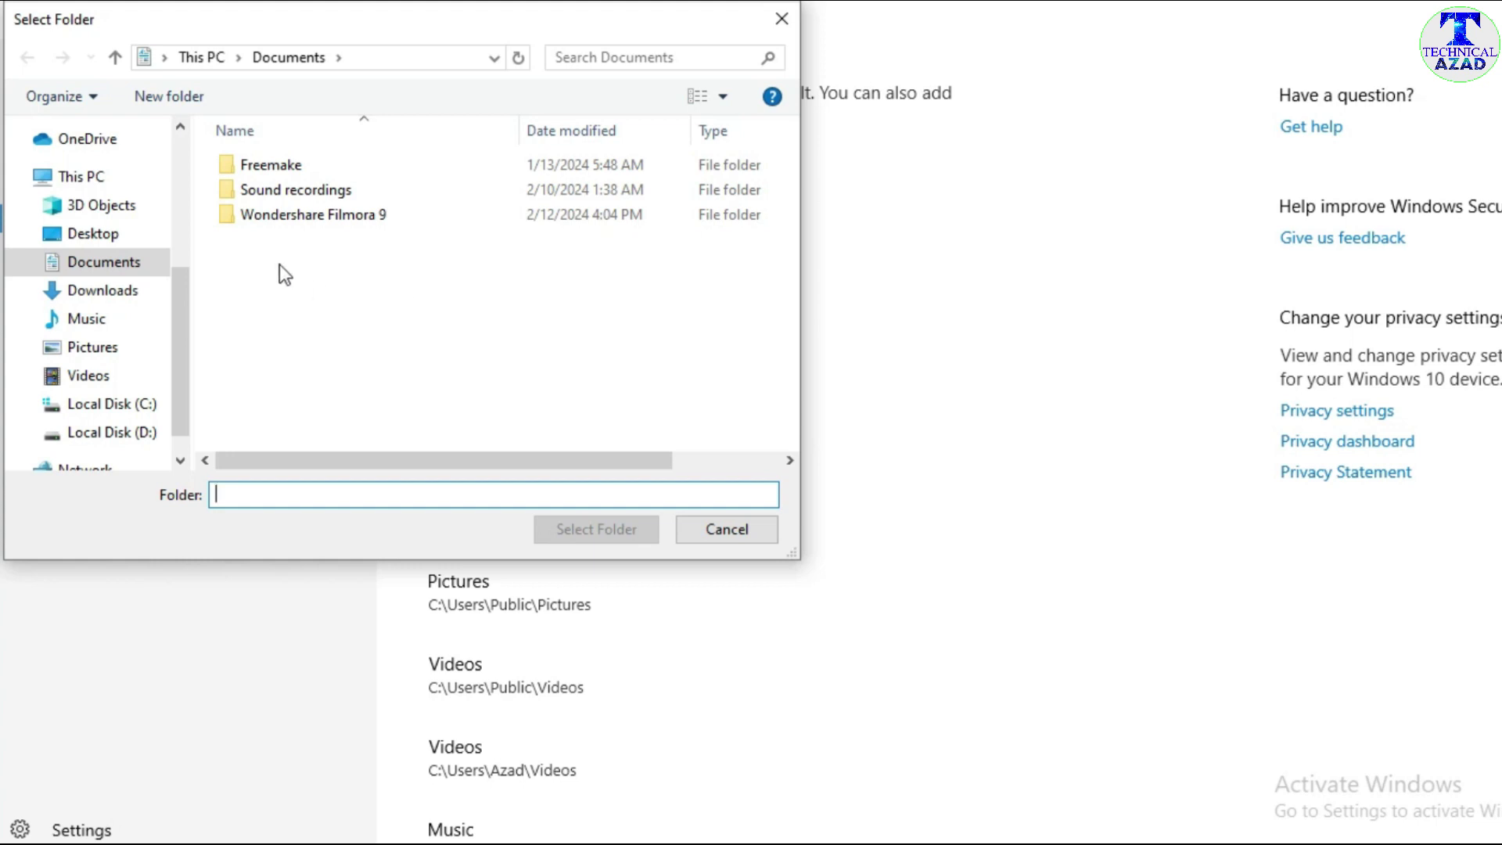
{"action": "scroll", "coordinate": [114, 318], "scroll_direction": "down", "scroll_amount": 1}
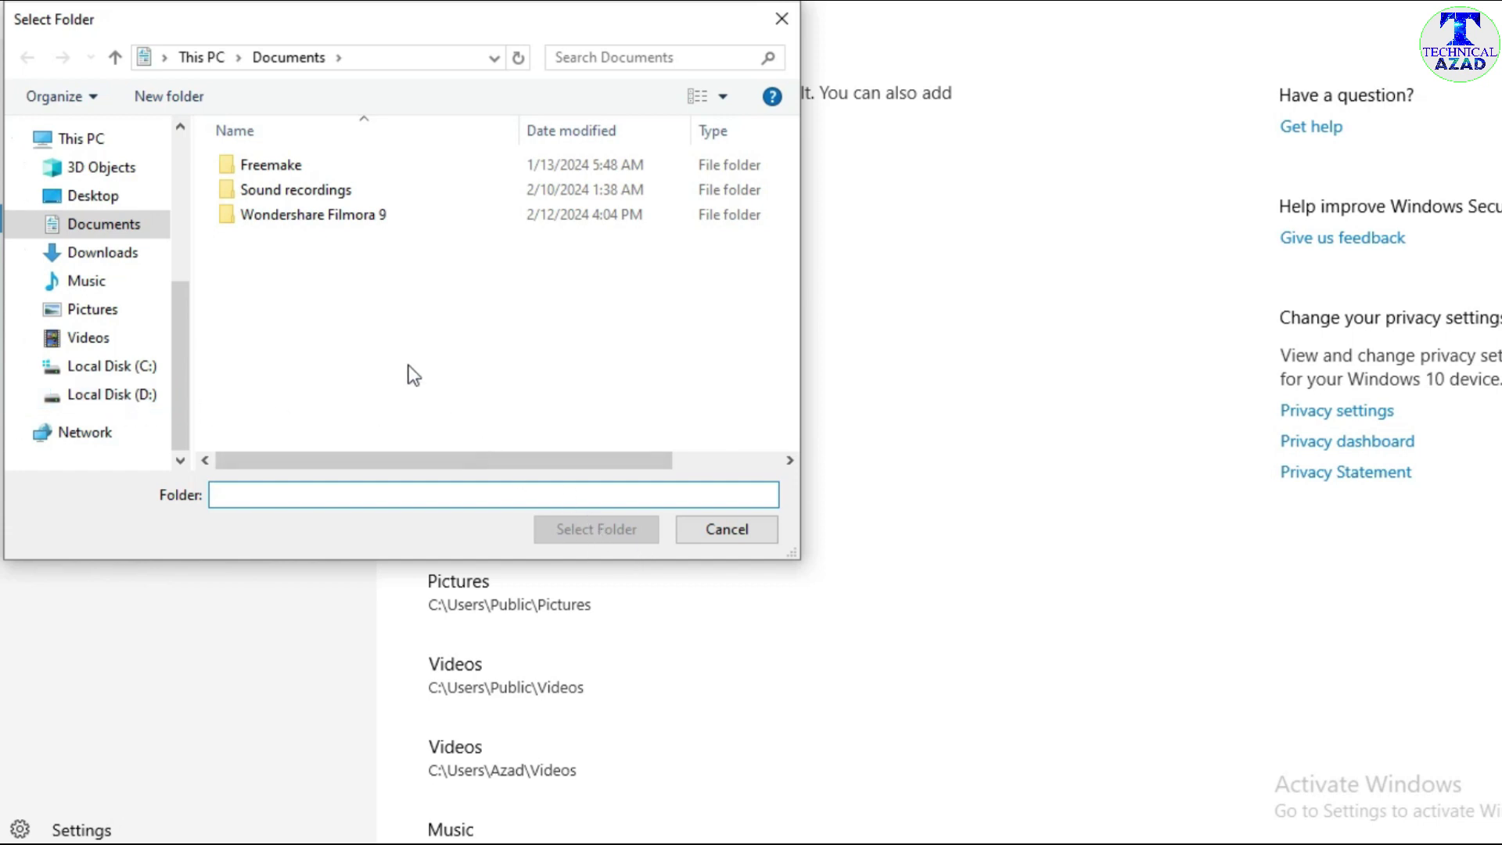
{"action": "left_click", "coordinate": [102, 394]}
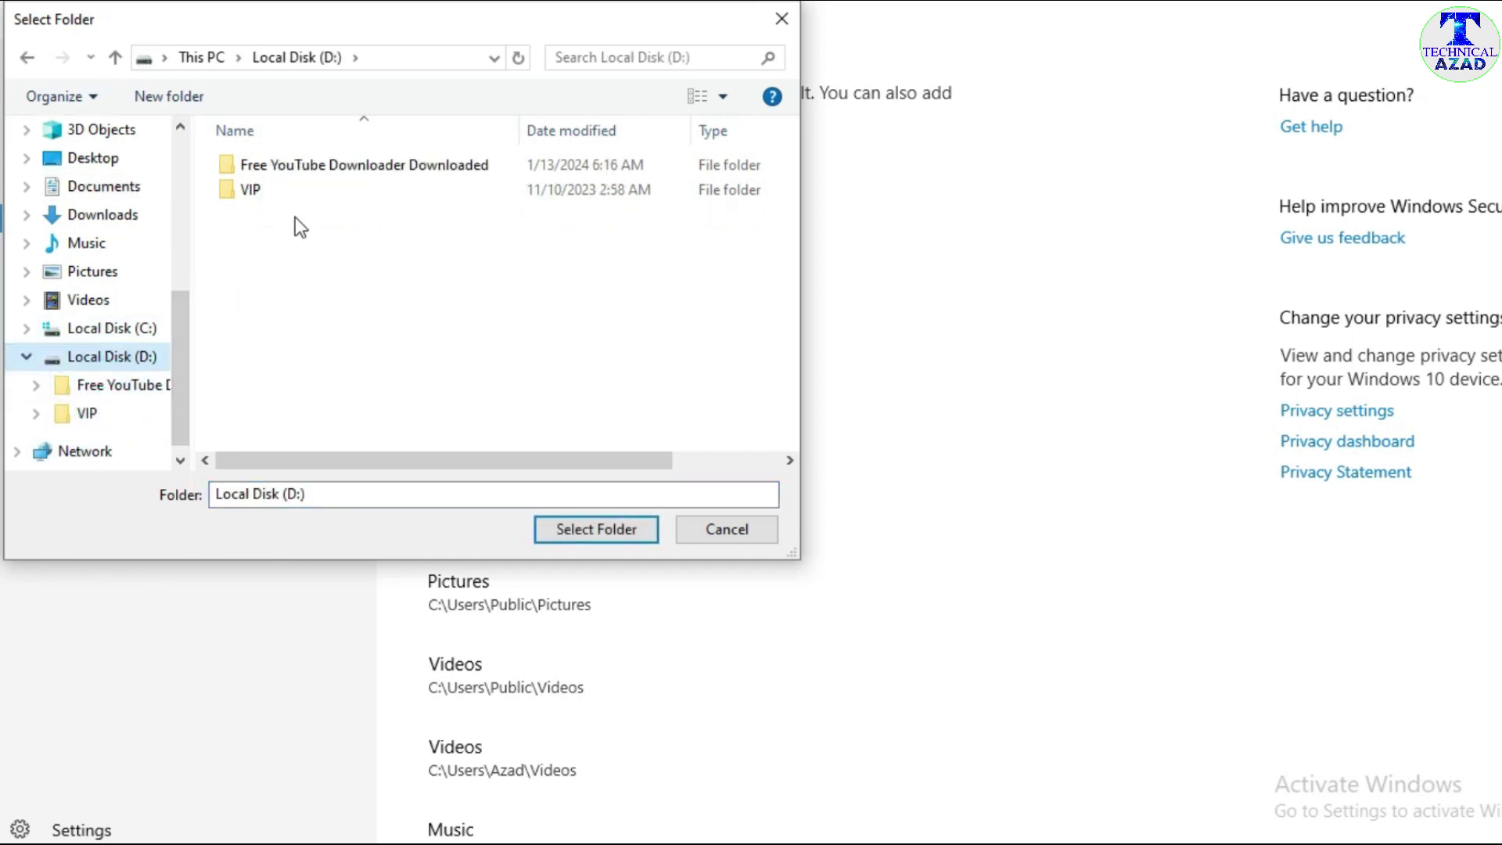
{"action": "left_click", "coordinate": [266, 190]}
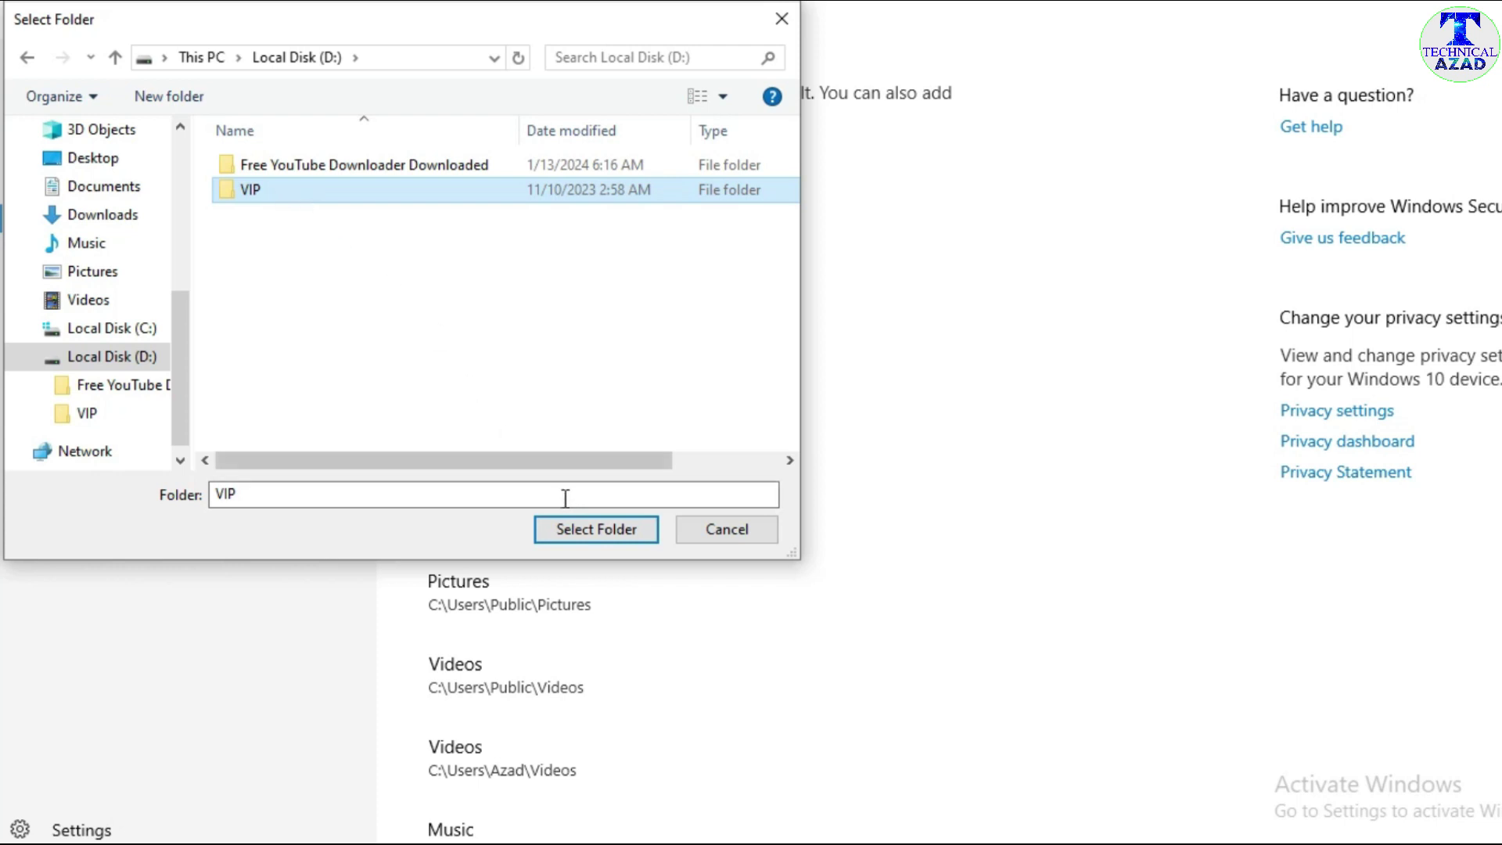
{"action": "left_click", "coordinate": [603, 527]}
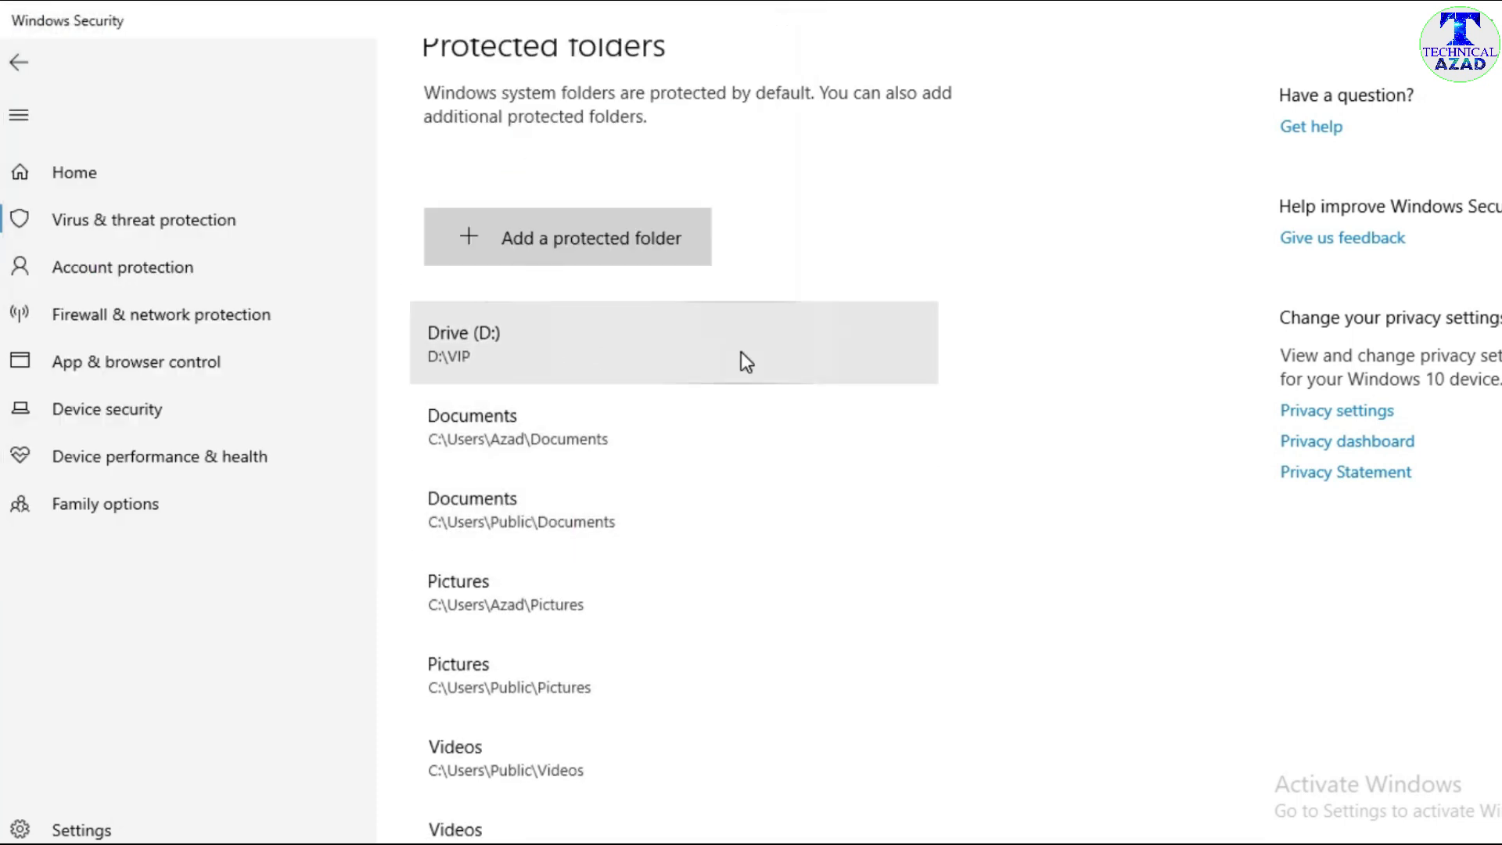
Find the D:\VIP entry among the protected folders and remove its protection.
{"action": "scroll", "coordinate": [711, 487], "scroll_direction": "down", "scroll_amount": 3}
{"action": "scroll", "coordinate": [711, 493], "scroll_direction": "down", "scroll_amount": 1}
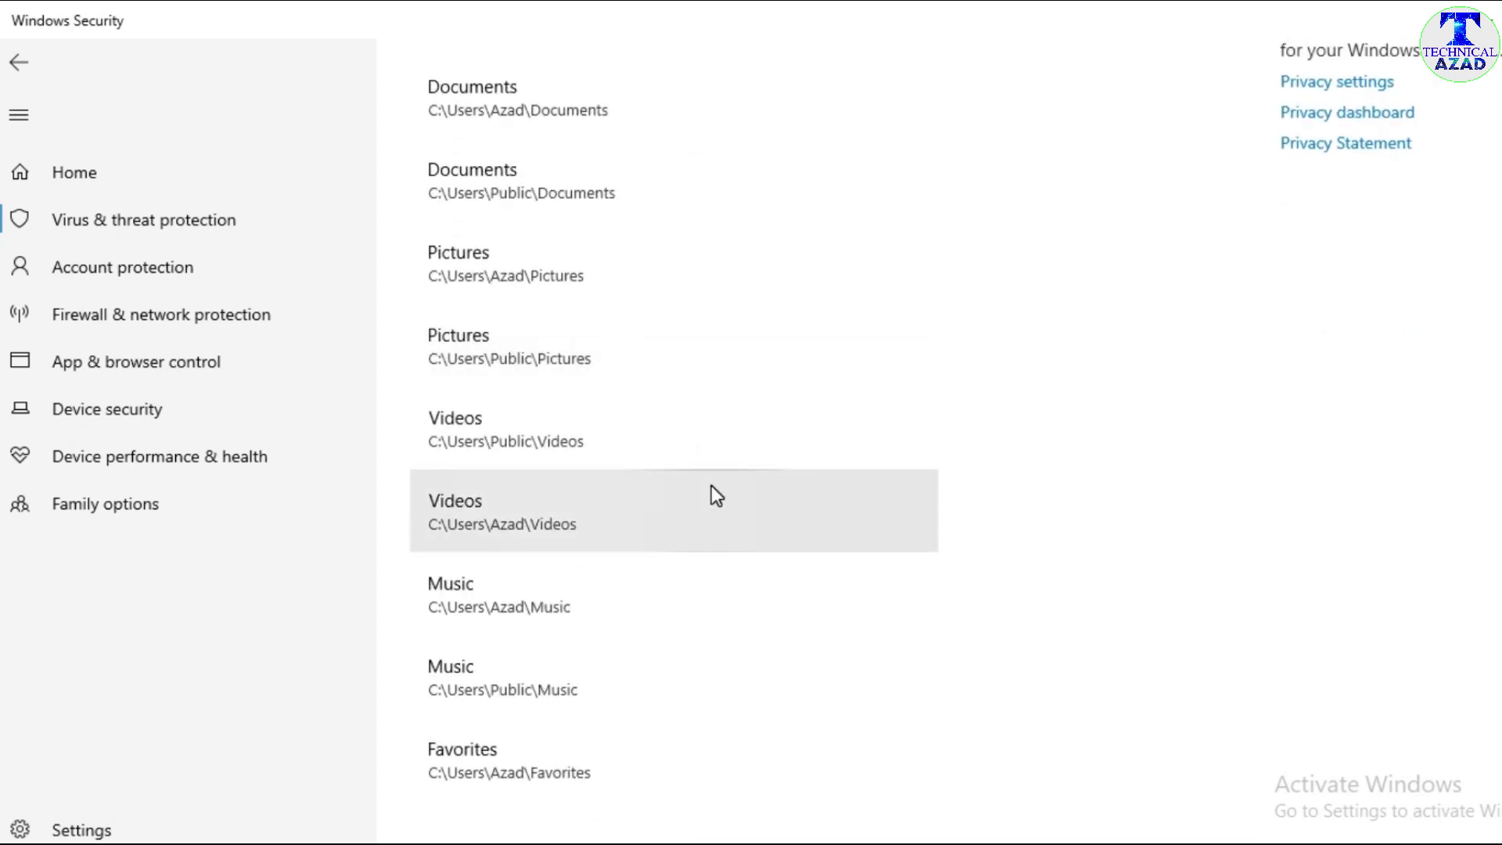
{"action": "scroll", "coordinate": [629, 669], "scroll_direction": "up", "scroll_amount": 3}
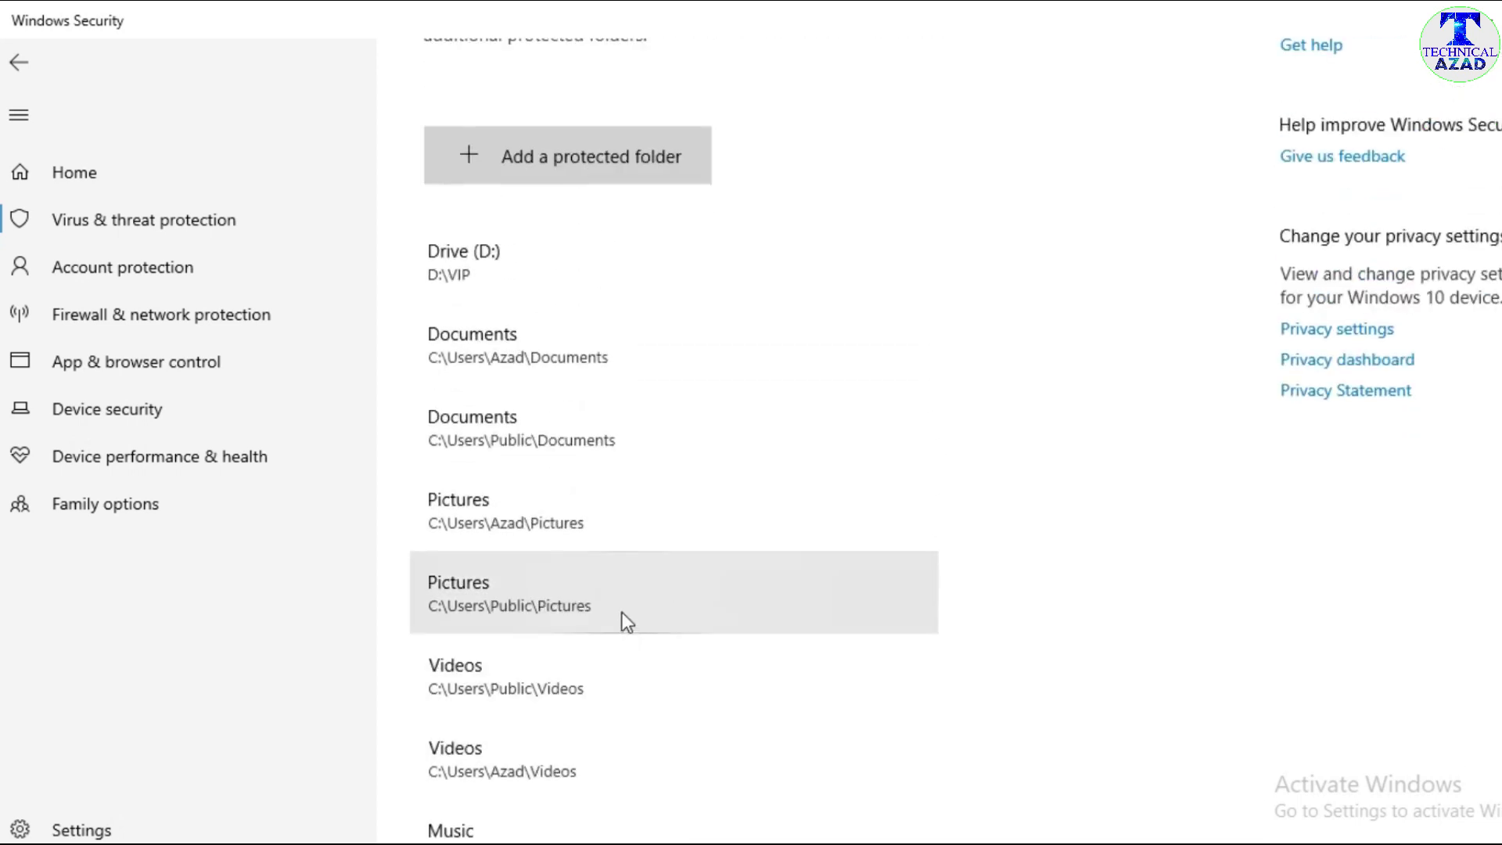
{"action": "scroll", "coordinate": [624, 615], "scroll_direction": "up", "scroll_amount": 2}
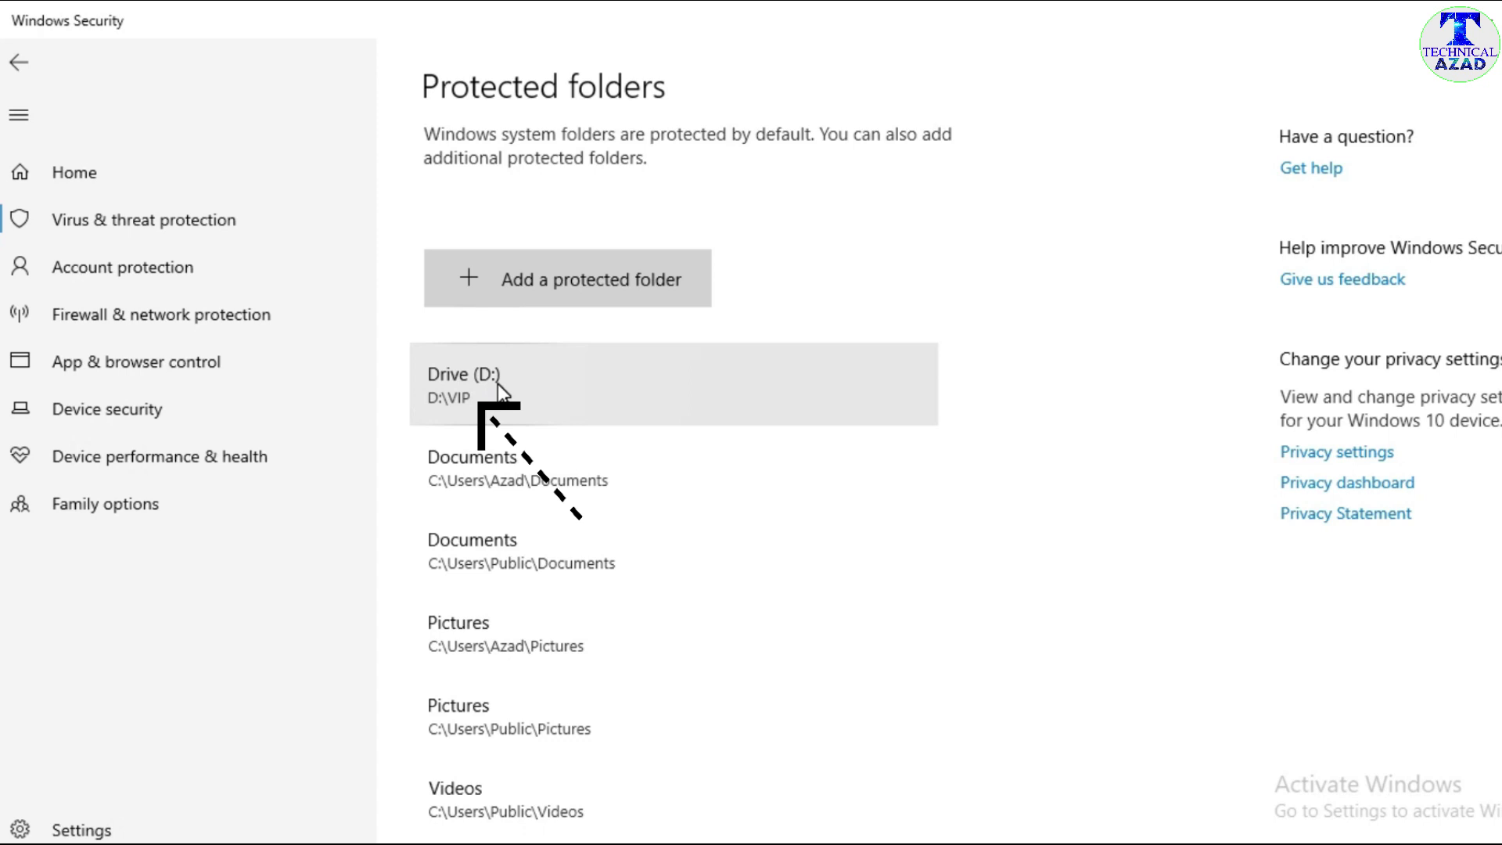
{"action": "scroll", "coordinate": [499, 389], "scroll_direction": "down", "scroll_amount": 2}
{"action": "left_click", "coordinate": [493, 259]}
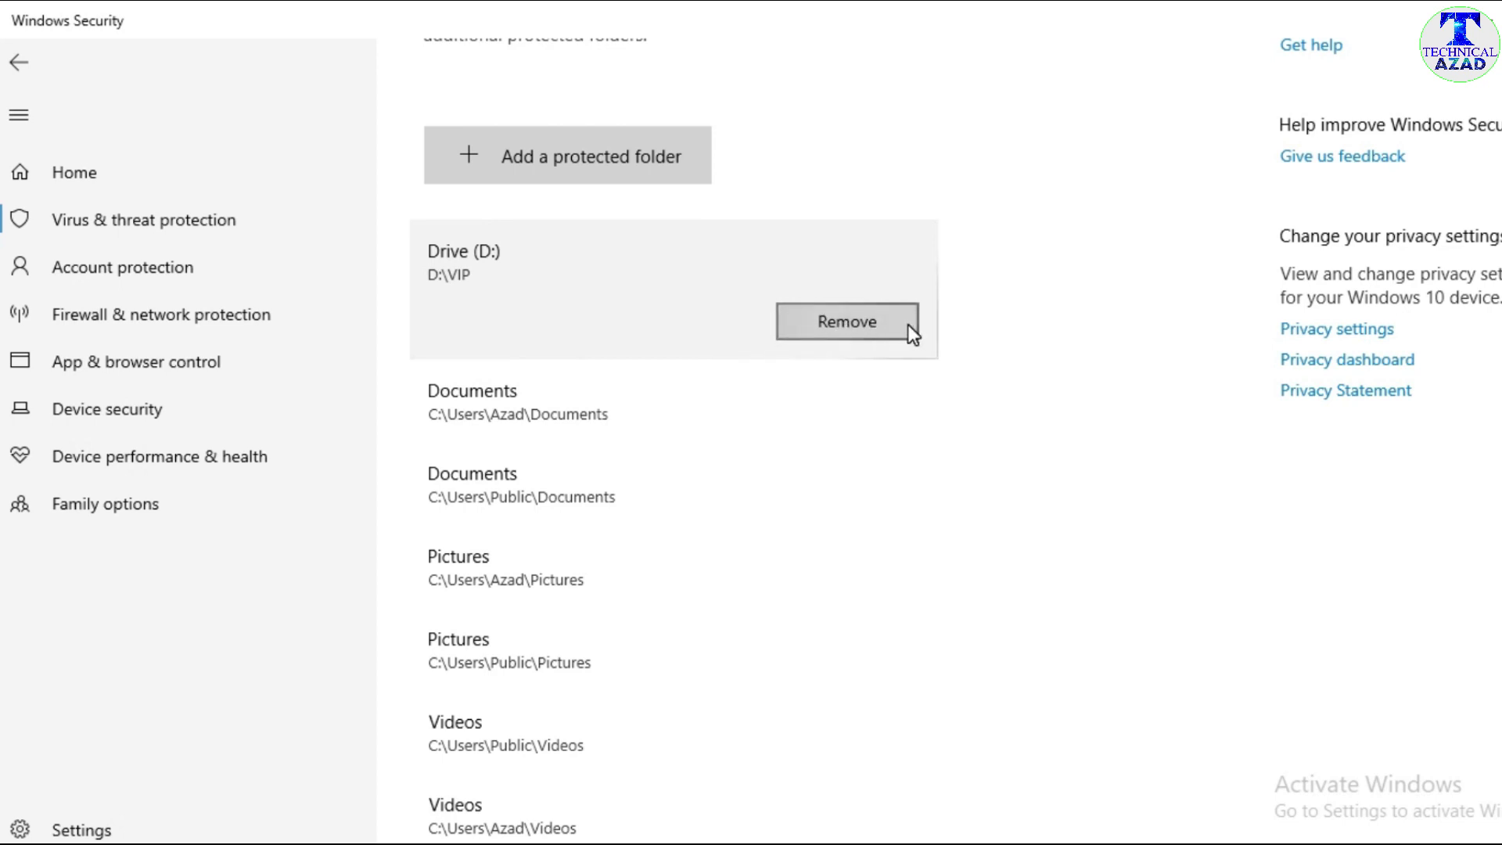
{"action": "left_click", "coordinate": [879, 330]}
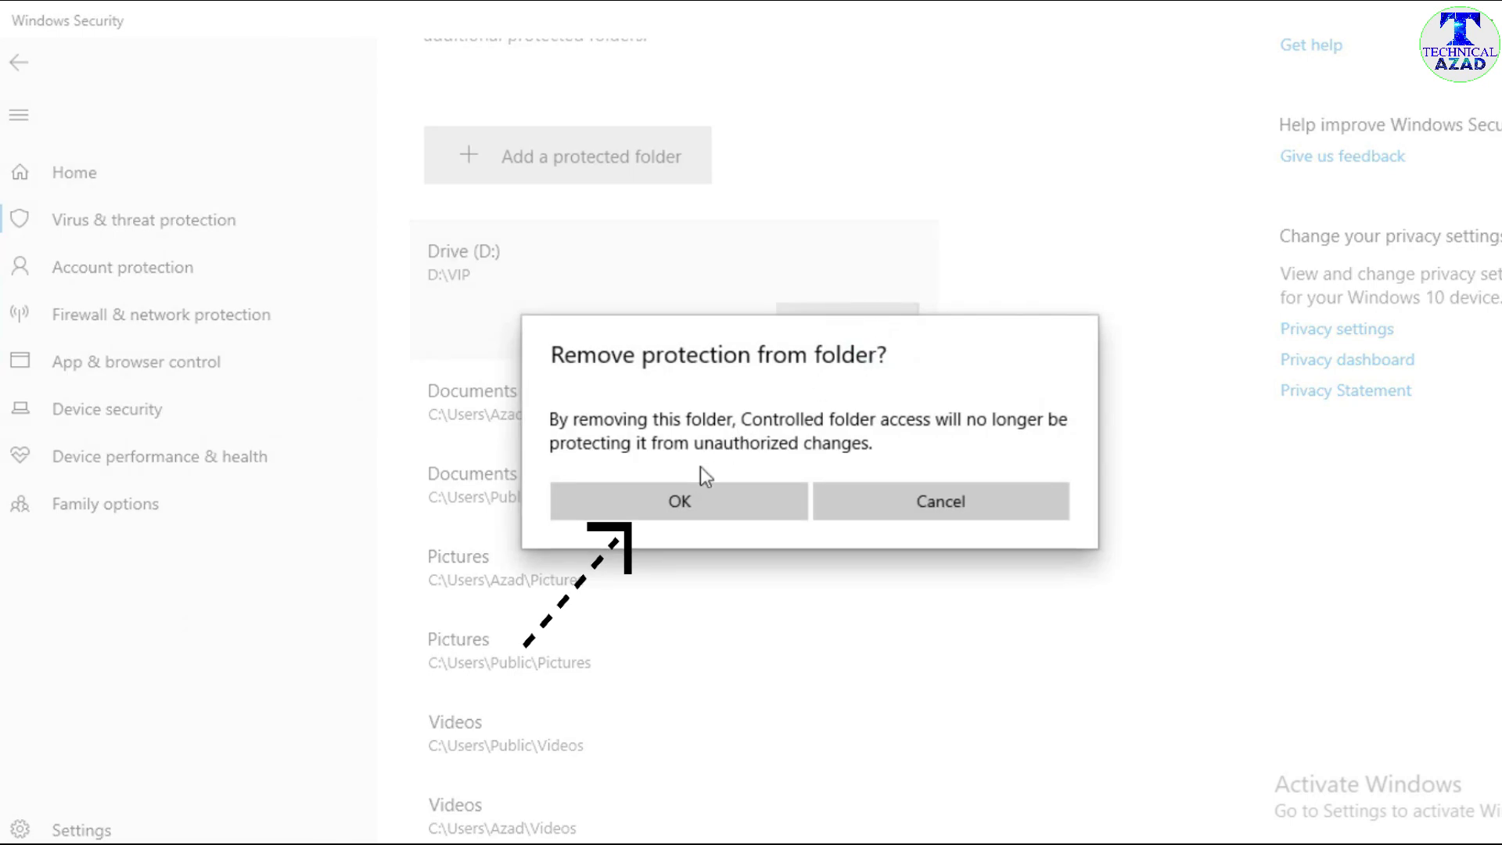
{"action": "left_click", "coordinate": [676, 505]}
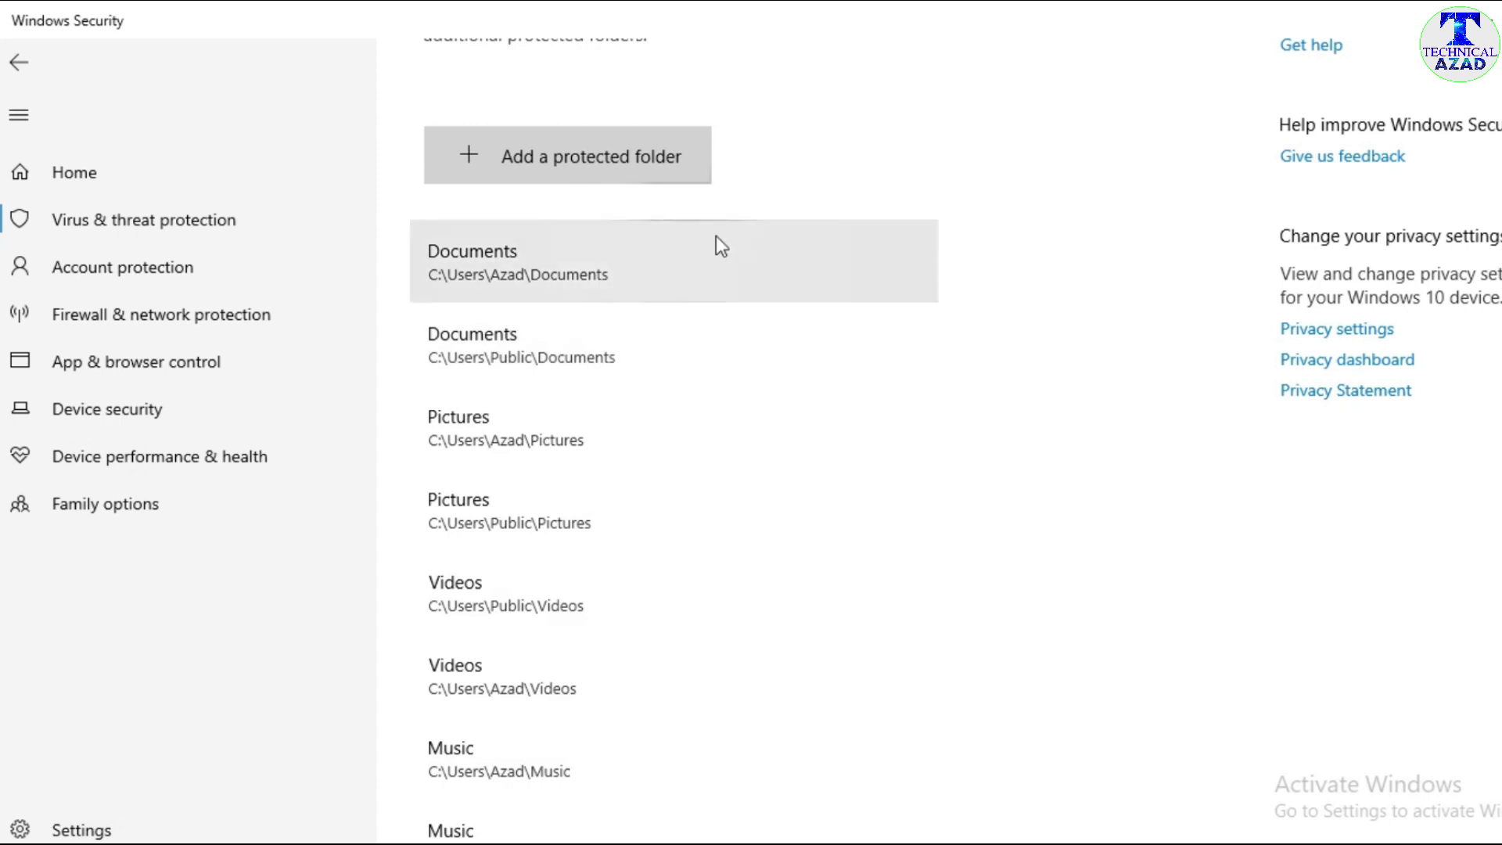
Open the page for allowing an app through Controlled folder access and view the recently blocked apps.
{"action": "left_click", "coordinate": [11, 67]}
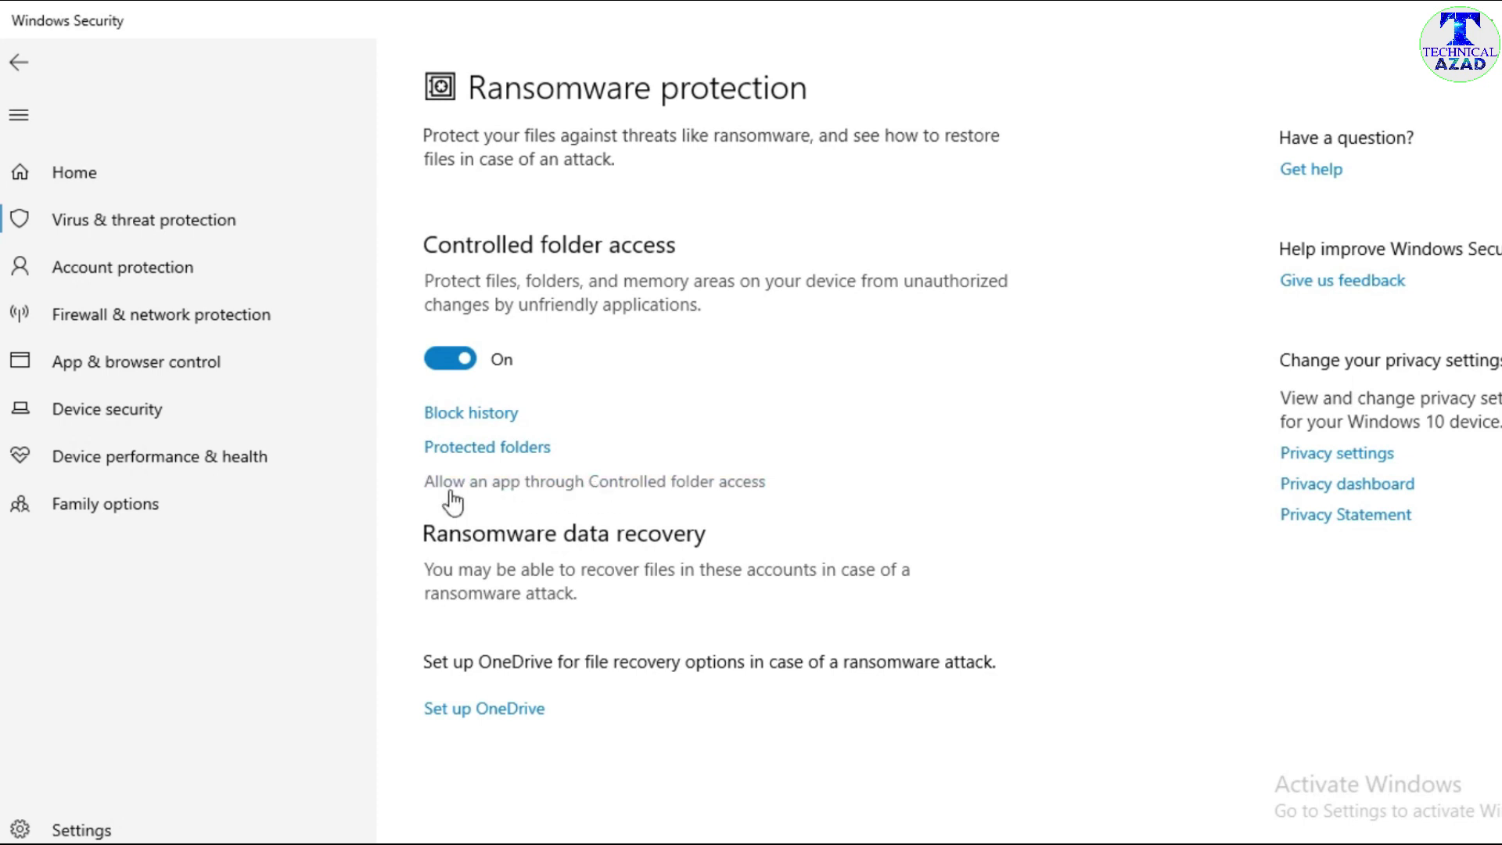
{"action": "left_click", "coordinate": [630, 482]}
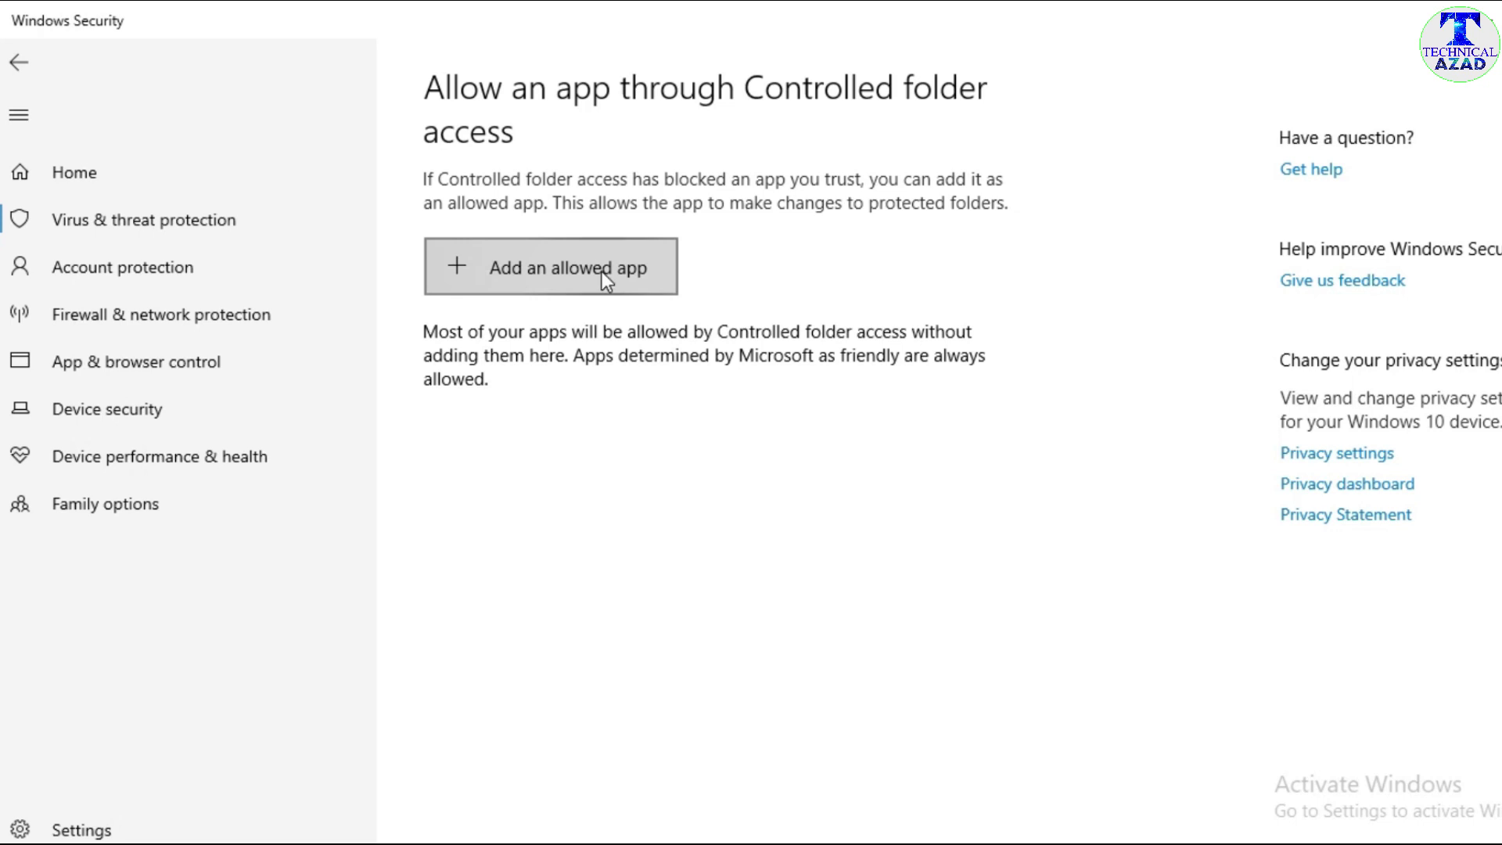
{"action": "left_click", "coordinate": [558, 265]}
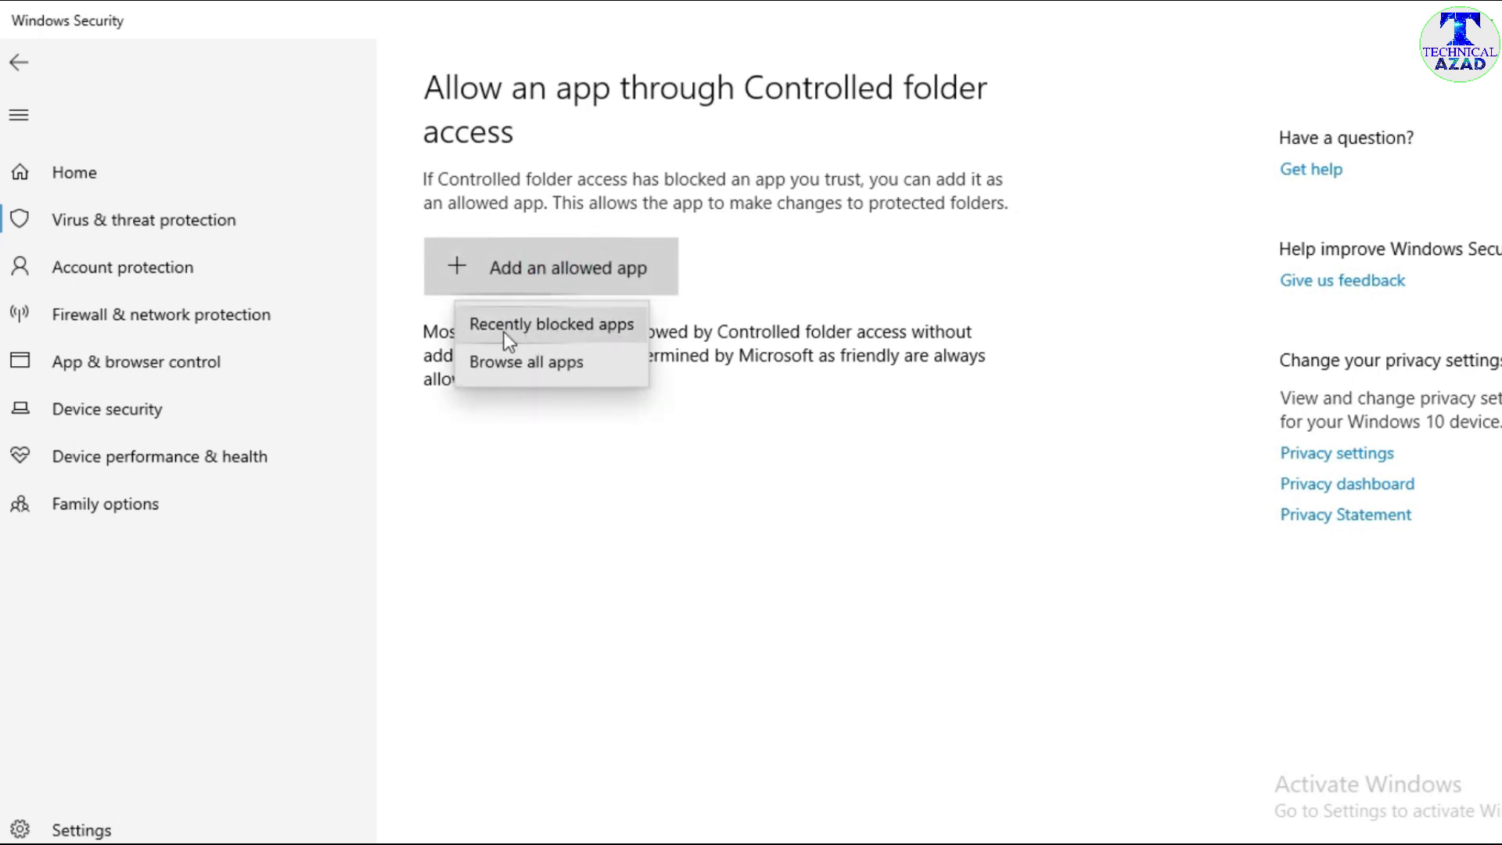
{"action": "left_click", "coordinate": [579, 330]}
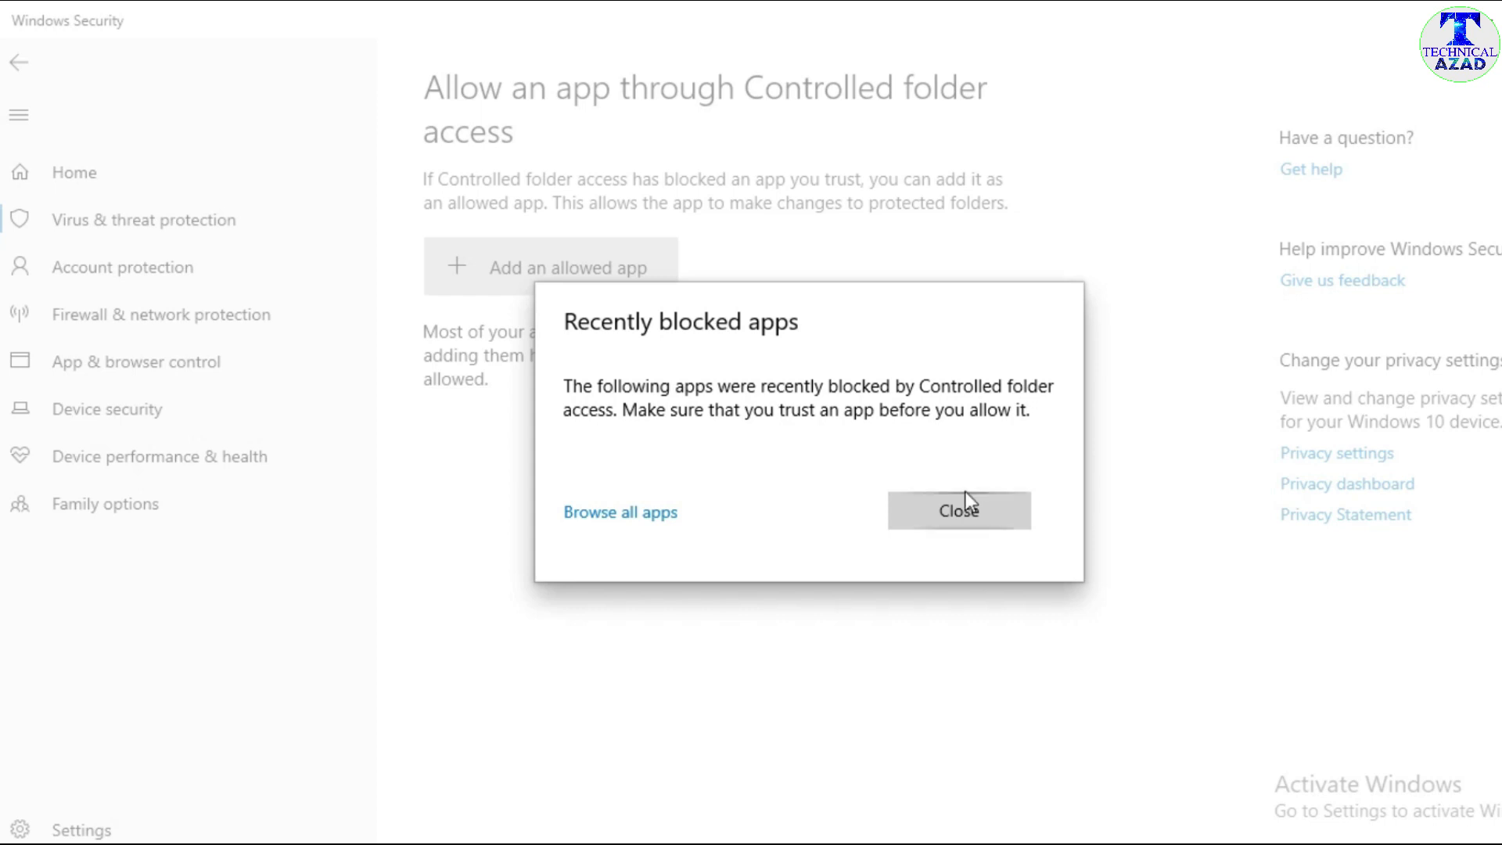
{"action": "left_click", "coordinate": [960, 510]}
Browse all apps for one to allow, close the file picker without choosing and return to the Virus & threat protection page.
{"action": "left_click", "coordinate": [576, 270]}
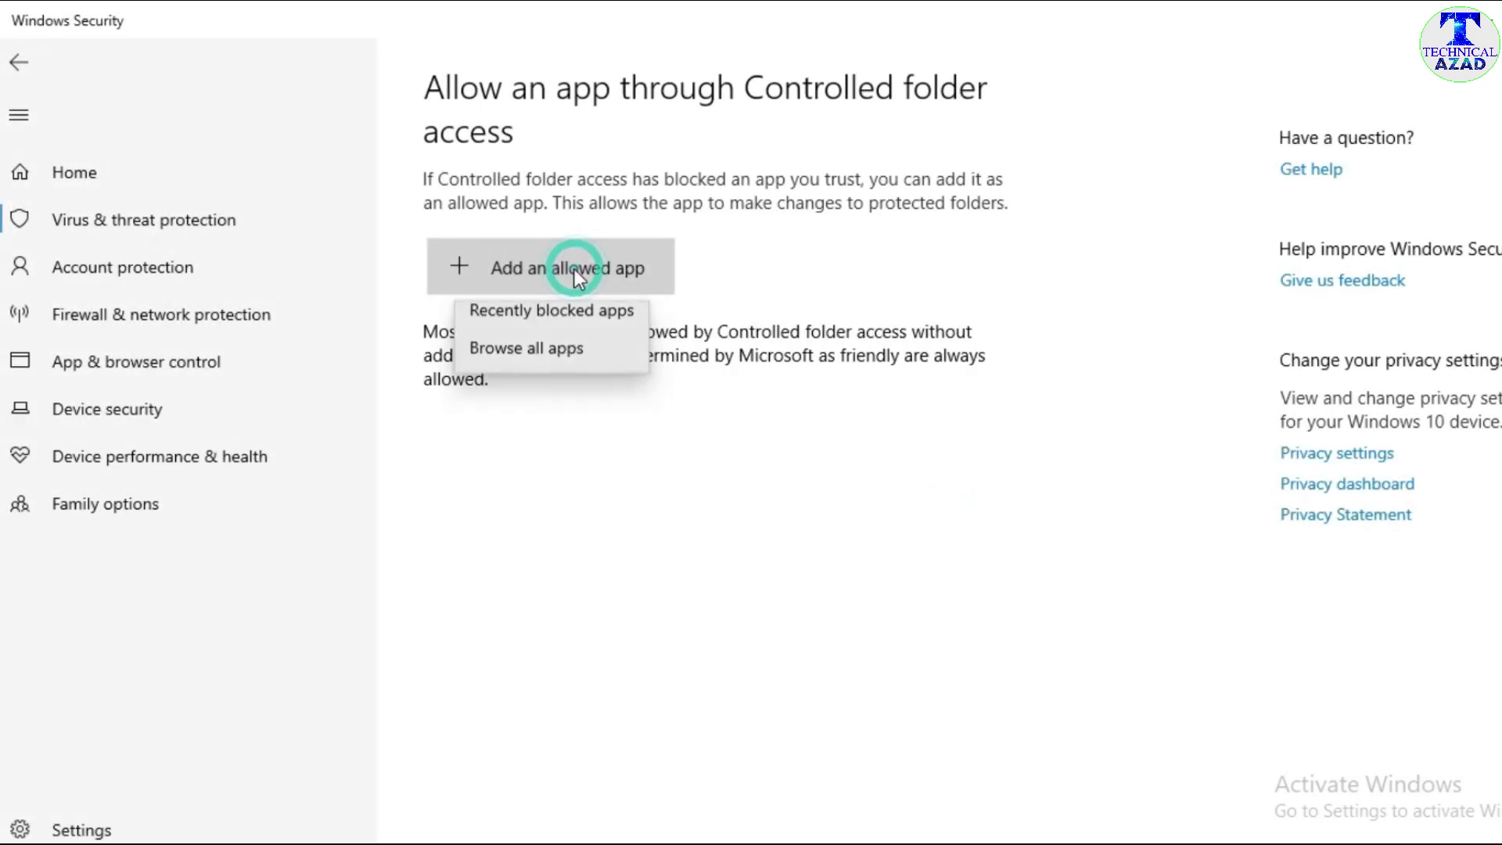
{"action": "left_click", "coordinate": [598, 367]}
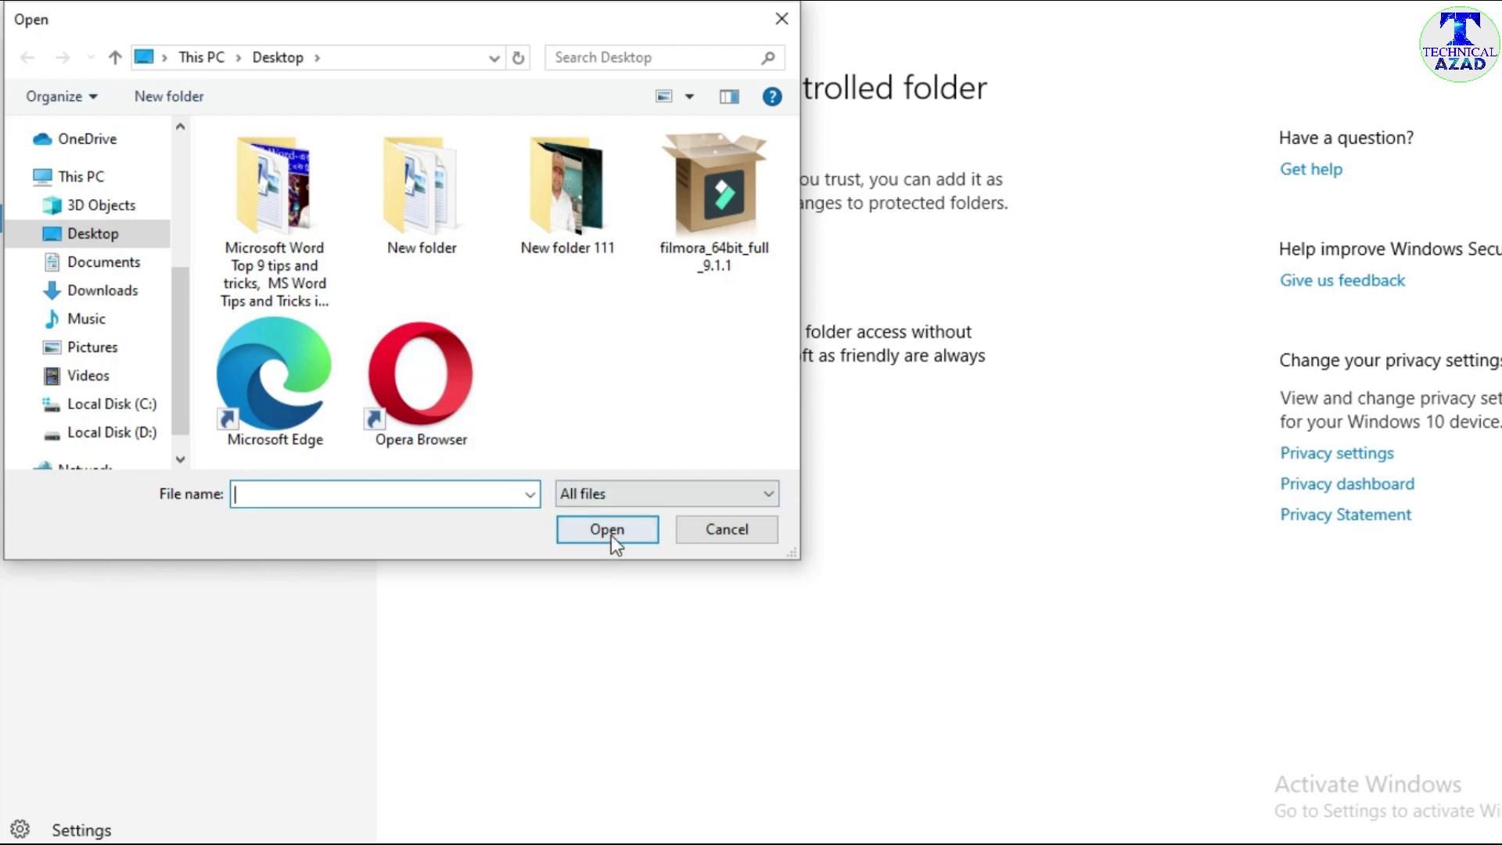
{"action": "left_click", "coordinate": [776, 33]}
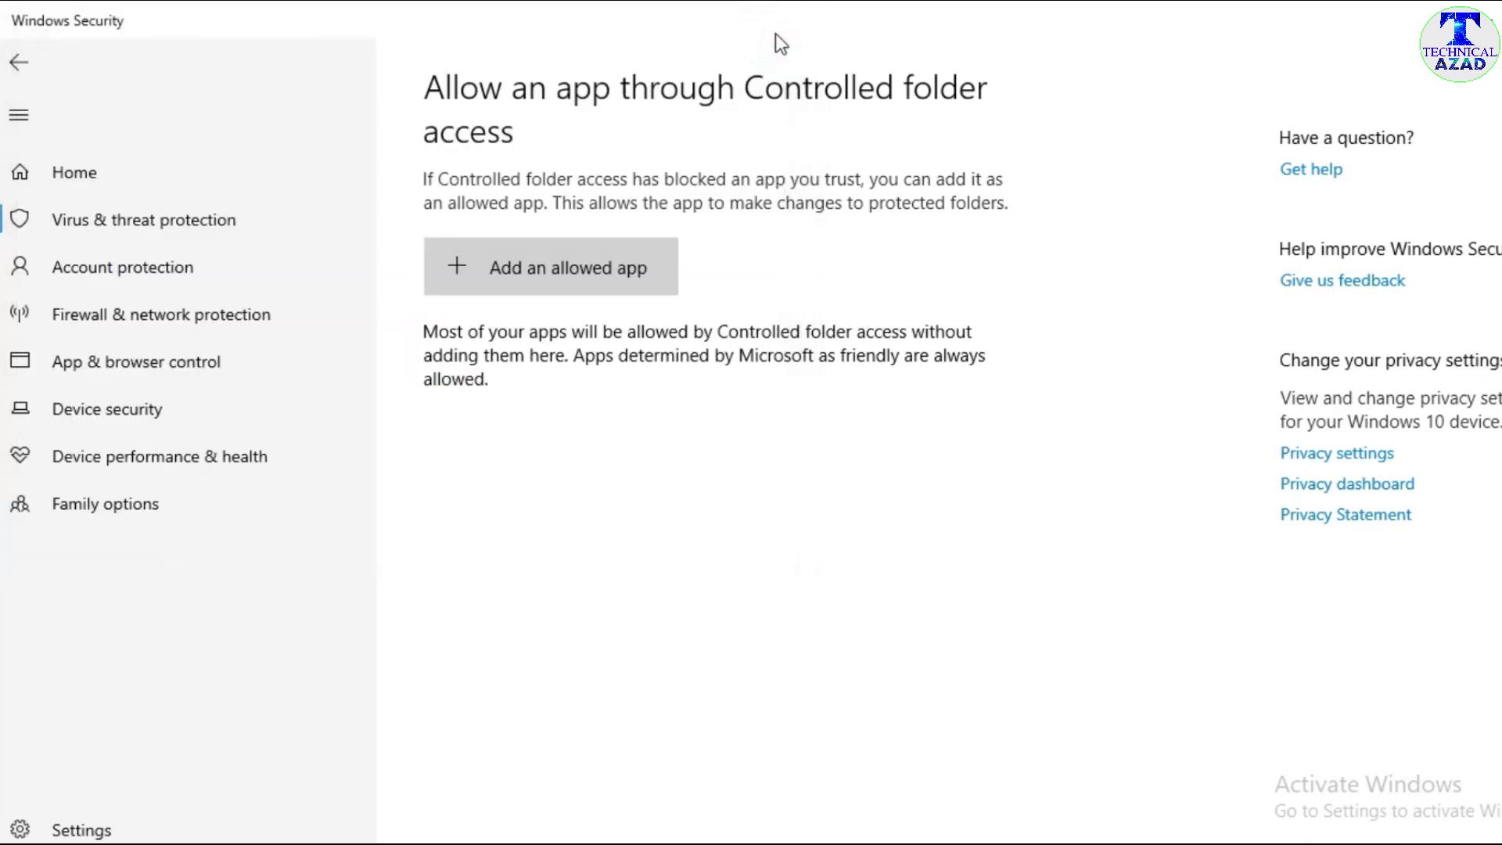
{"action": "left_click", "coordinate": [19, 63]}
{"action": "left_click", "coordinate": [19, 63]}
{"action": "left_click", "coordinate": [18, 63]}
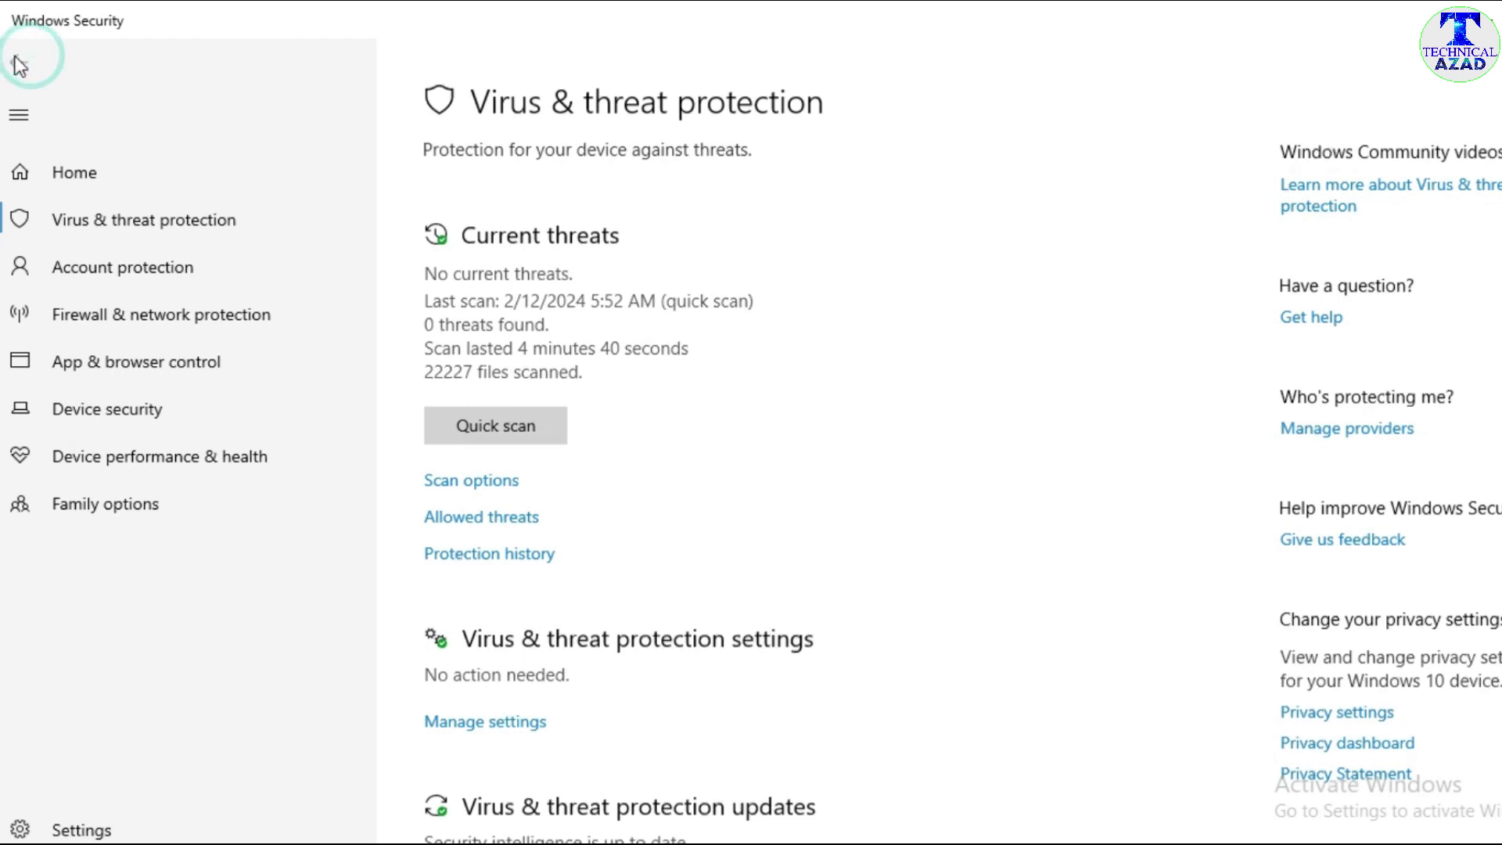